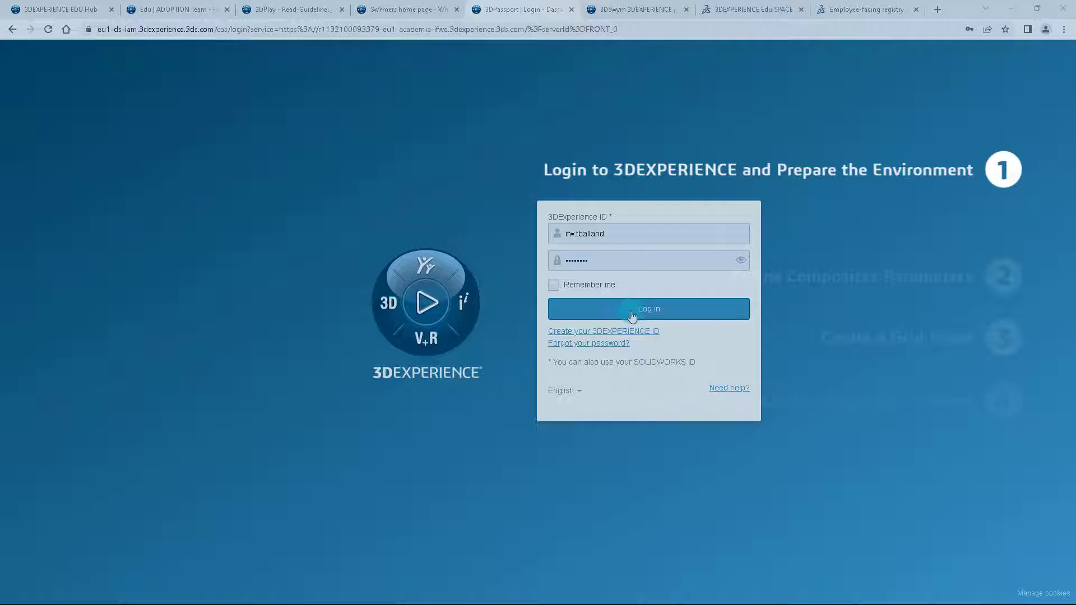
Log in to the 3DEXPERIENCE platform and launch the Composites Design app by searching for "composites design"
{"action": "left_click", "coordinate": [631, 315]}
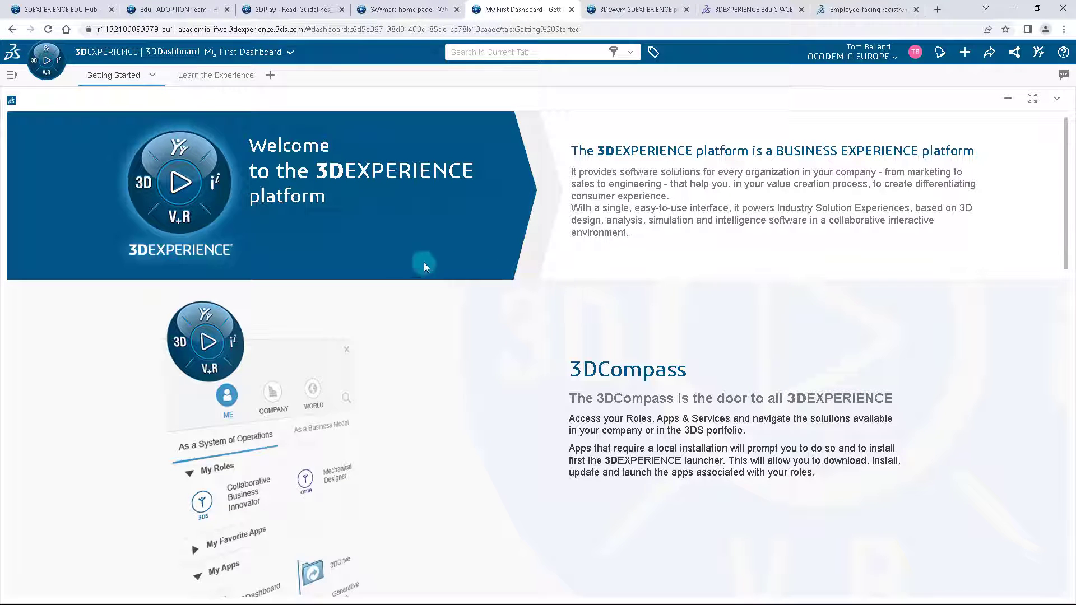
{"action": "left_click", "coordinate": [44, 49]}
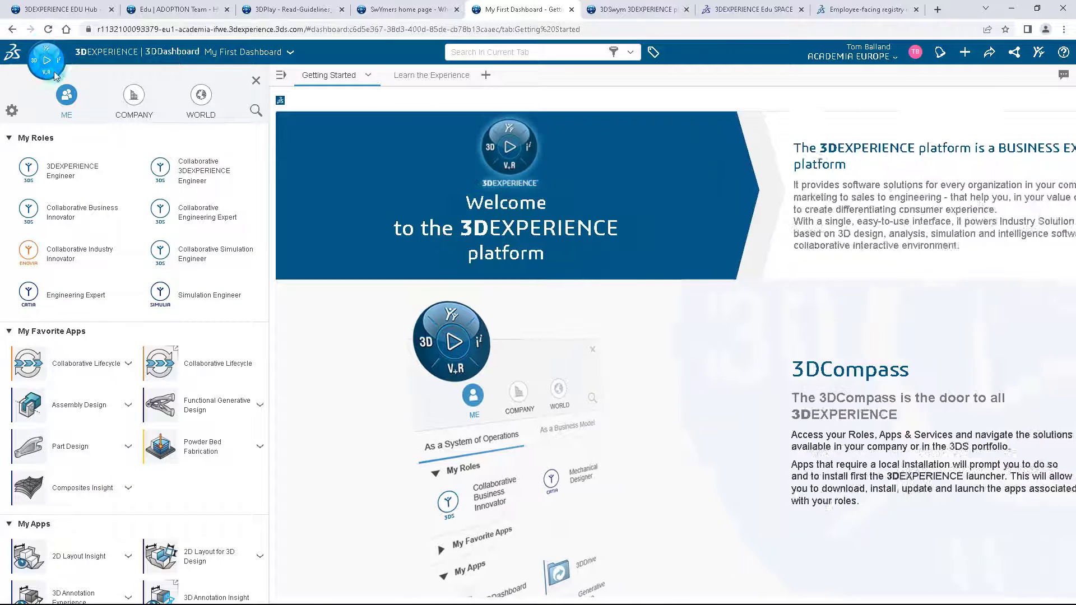
{"action": "left_click", "coordinate": [255, 111]}
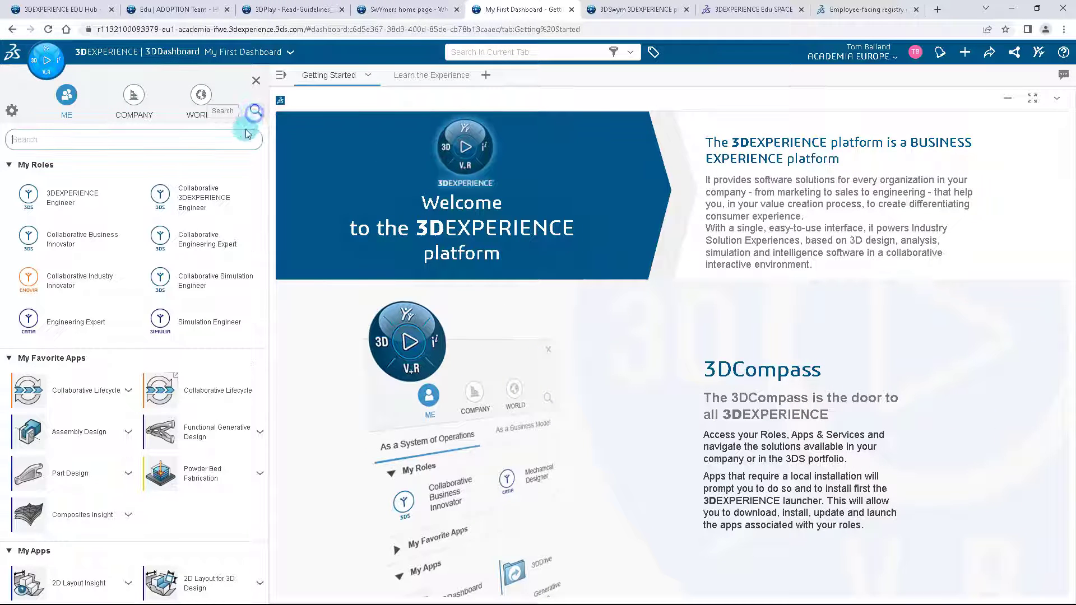
{"action": "type", "text": "compo"}
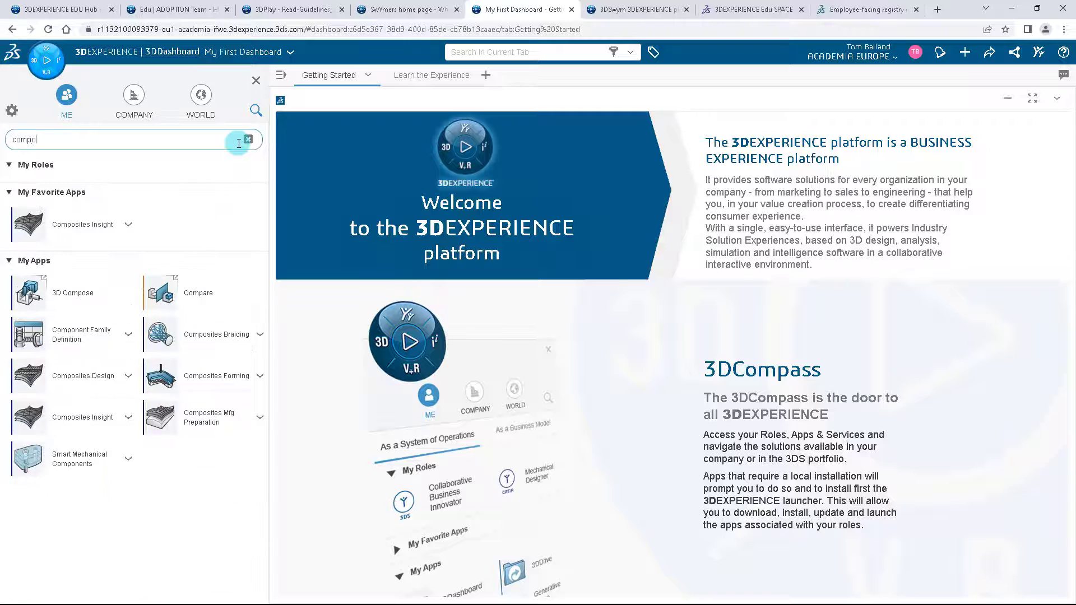
{"action": "type", "text": "sites de"}
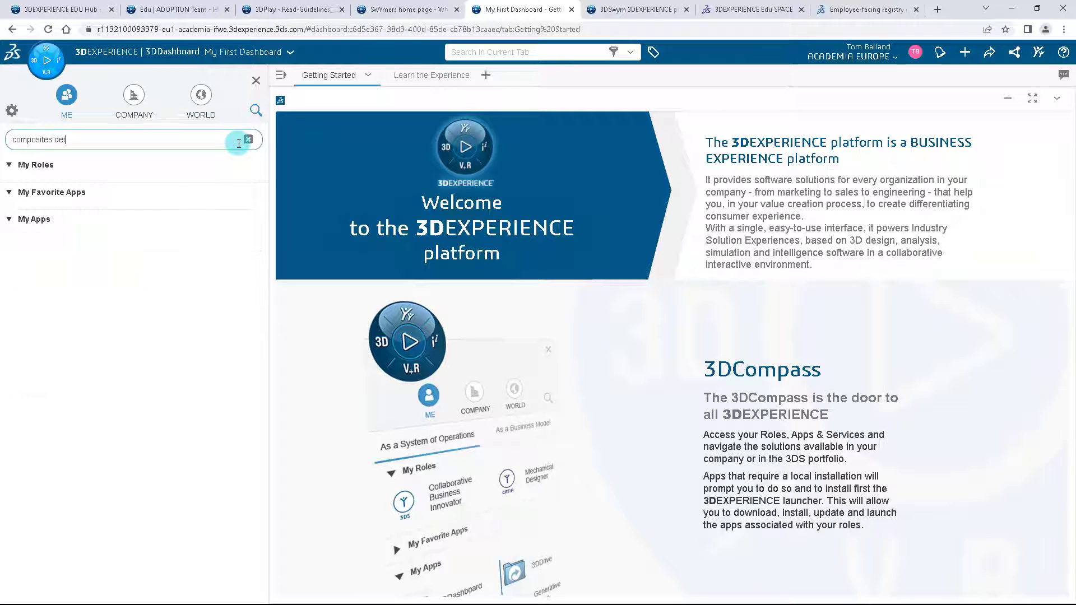
{"action": "type", "text": "sign"}
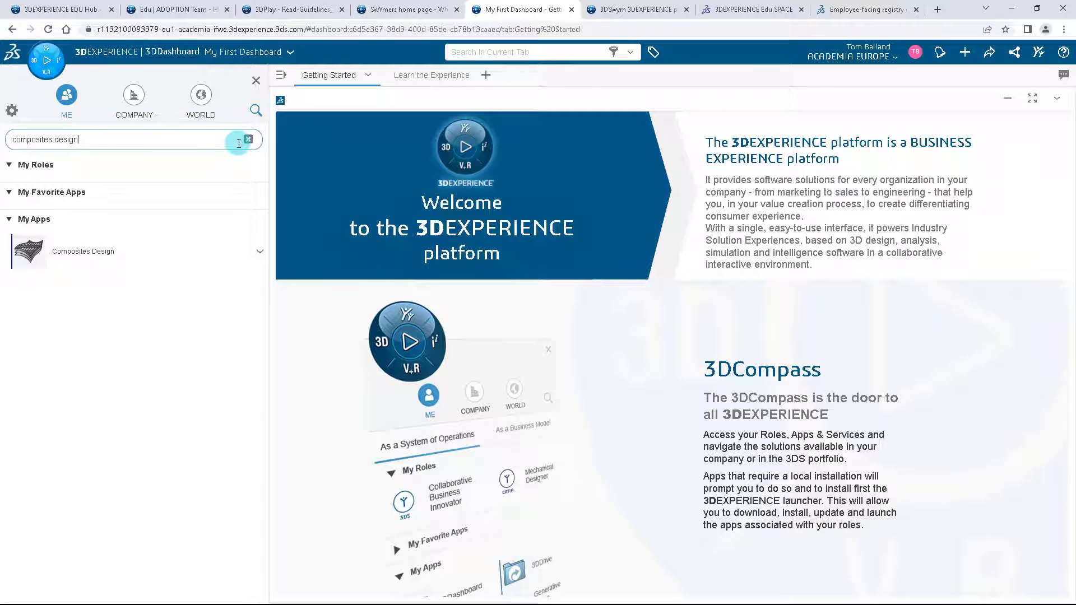
{"action": "left_click", "coordinate": [195, 257]}
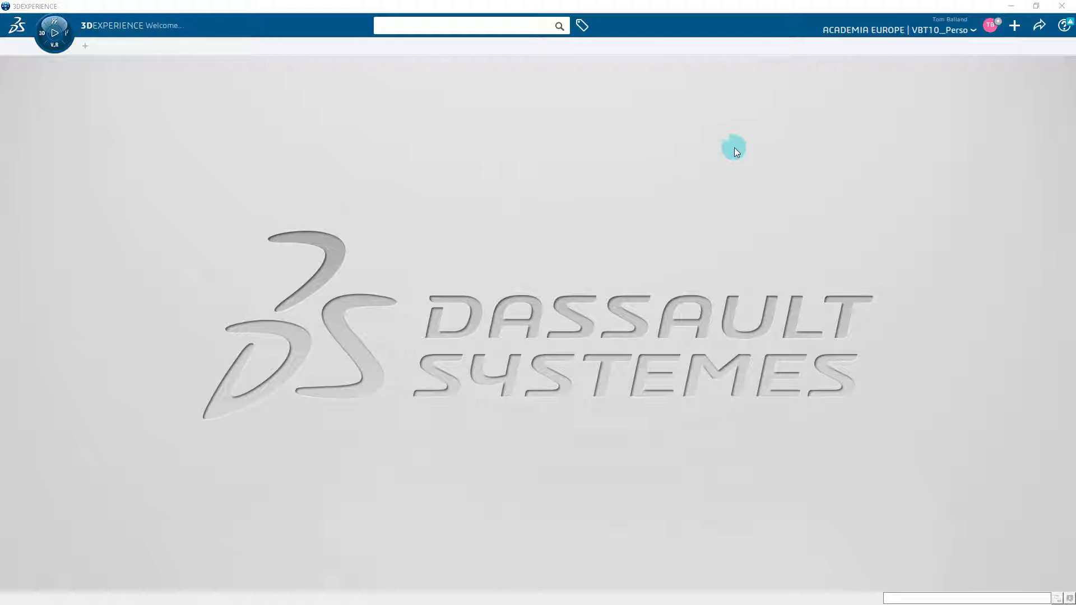
Import Blade Assembly.3dxml from the 3D Model folder as new, with an empty duplication string
{"action": "left_click", "coordinate": [1014, 27]}
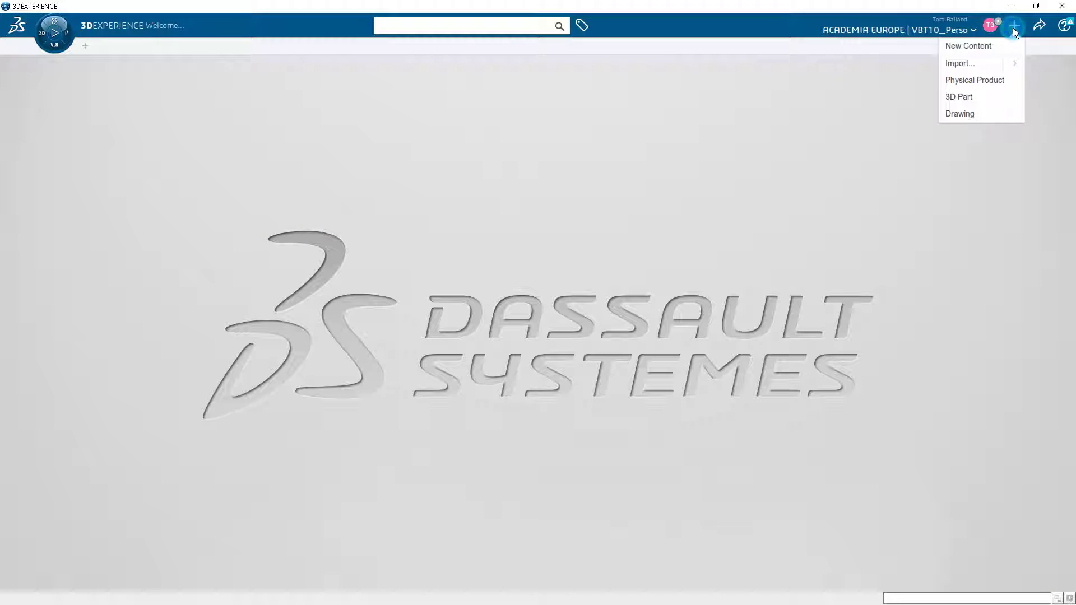
{"action": "left_click", "coordinate": [967, 65]}
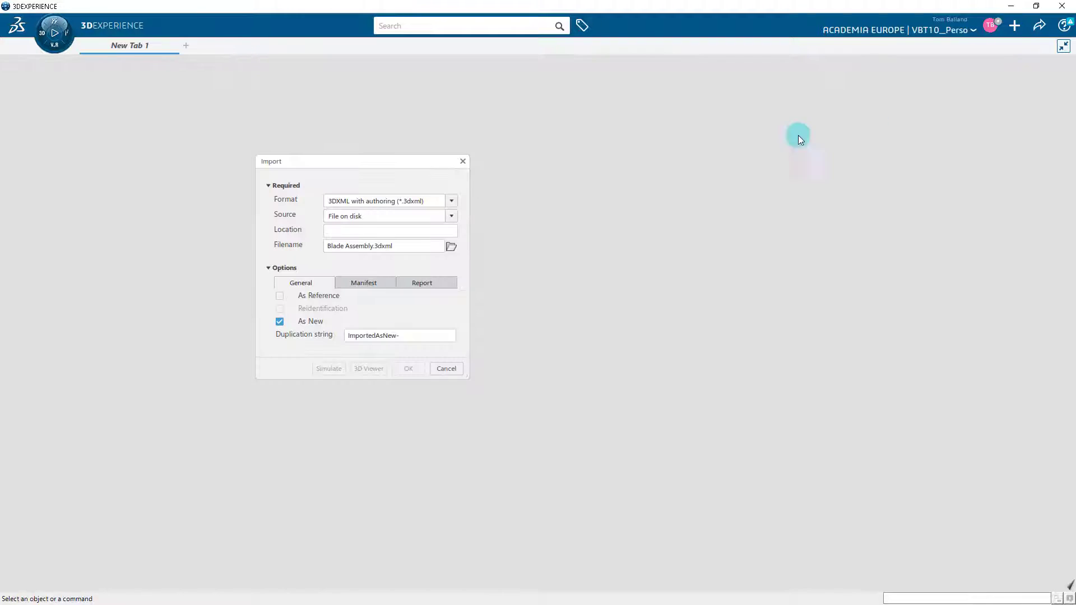
{"action": "left_click_drag", "start_coordinate": [448, 333], "coordinate": [356, 334]}
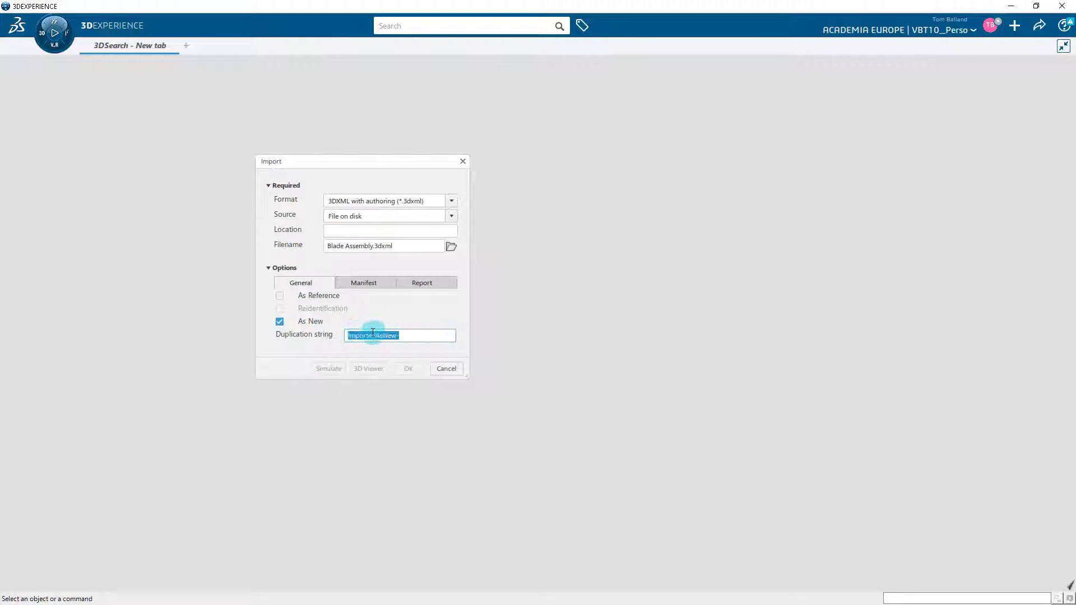
{"action": "key", "text": "BackSpace"}
{"action": "left_click", "coordinate": [452, 247]}
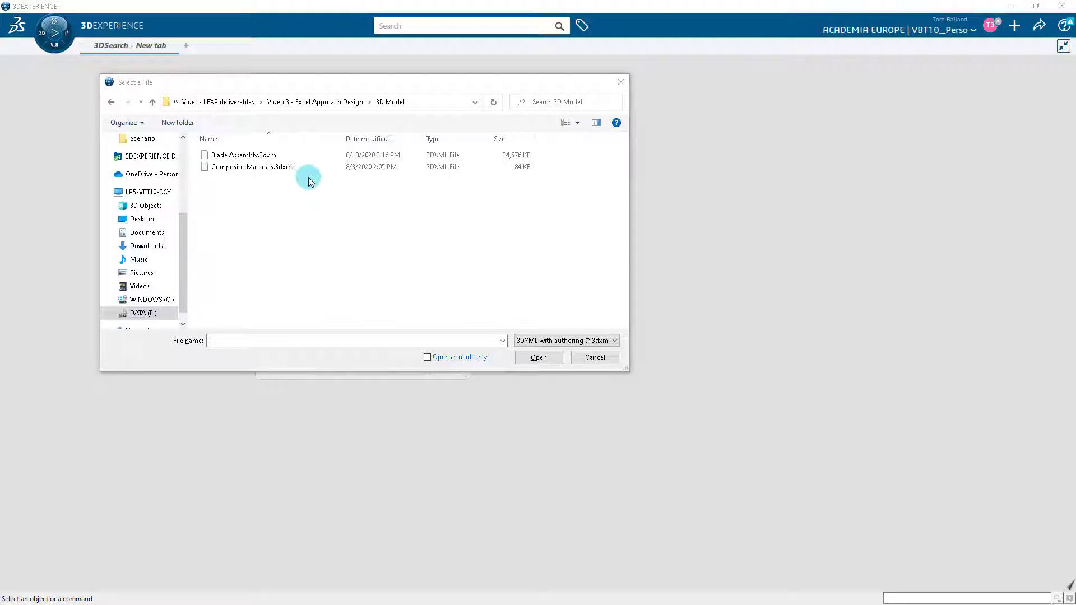
{"action": "left_click", "coordinate": [291, 155]}
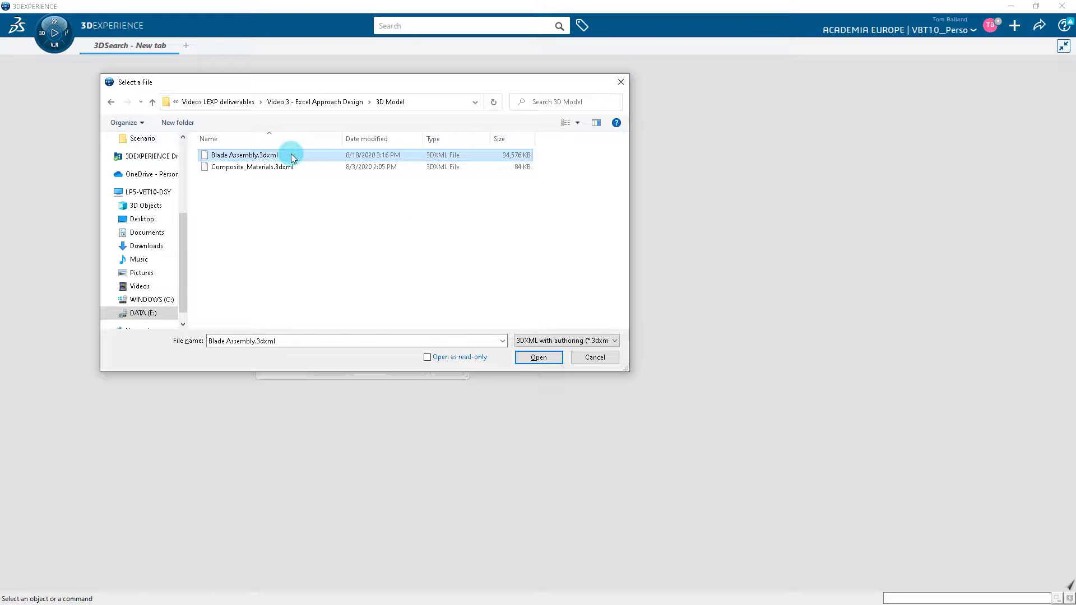
{"action": "left_click", "coordinate": [523, 358]}
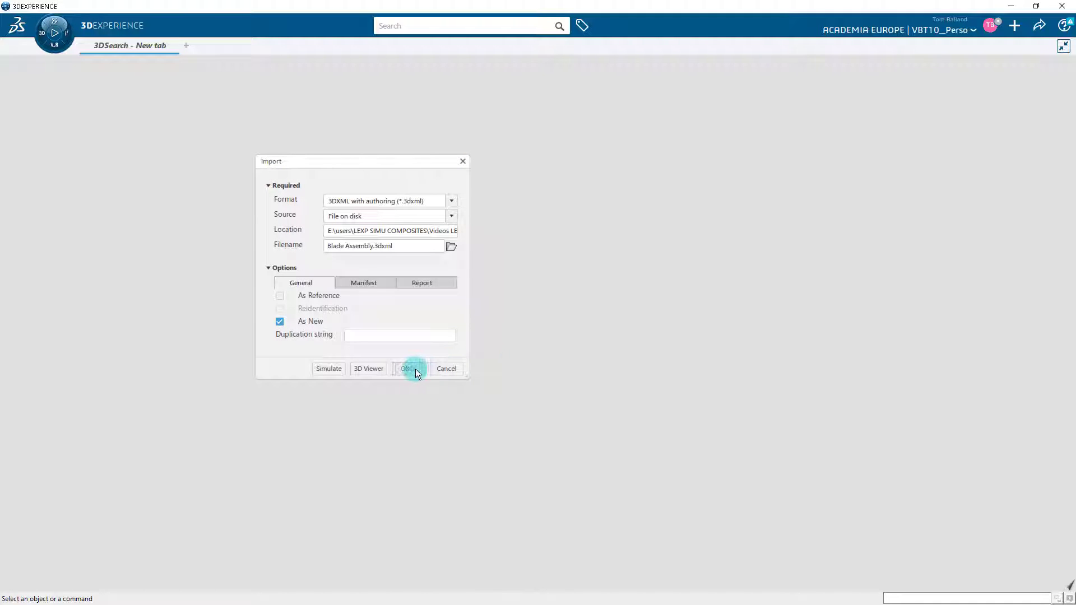
{"action": "left_click", "coordinate": [414, 369]}
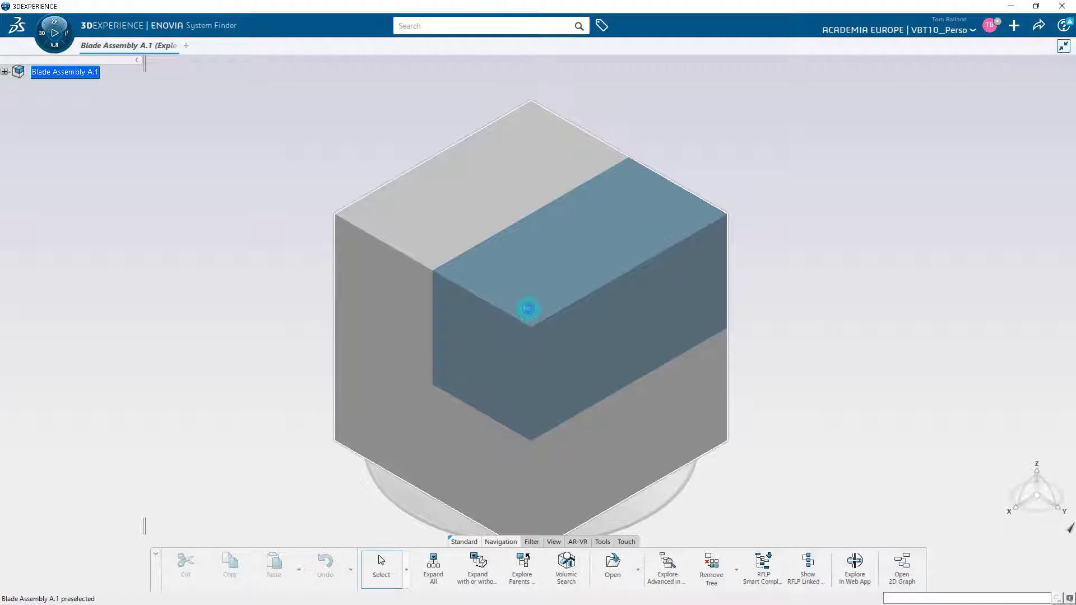
Open the imported Blade Assembly and open its Composites_Intrados component in a new app
{"action": "double_click", "coordinate": [528, 308]}
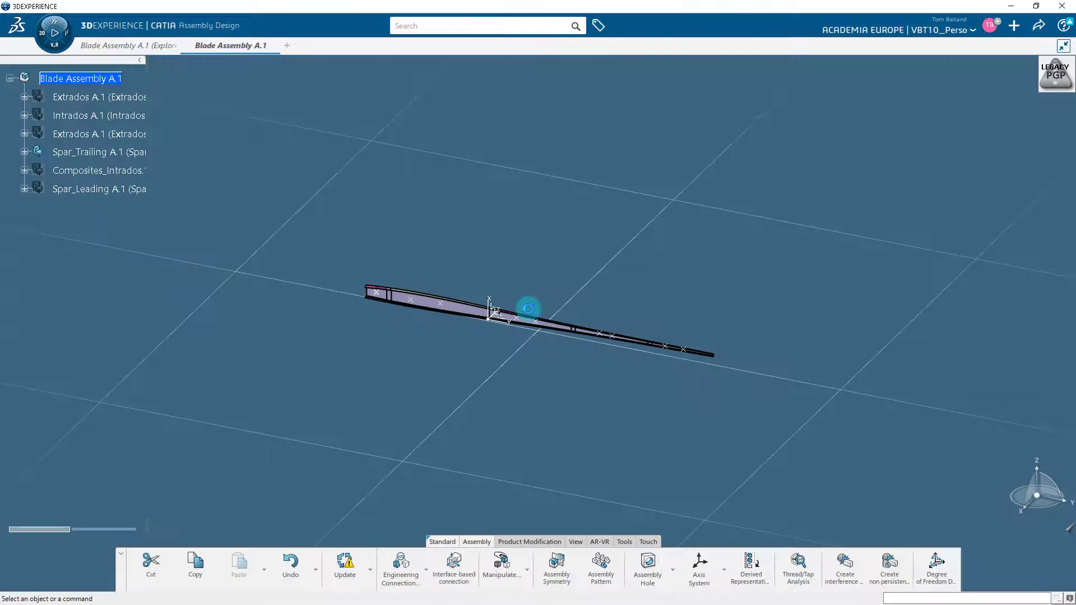
{"action": "middle_click_drag", "start_coordinate": [522, 307], "coordinate": [486, 250]}
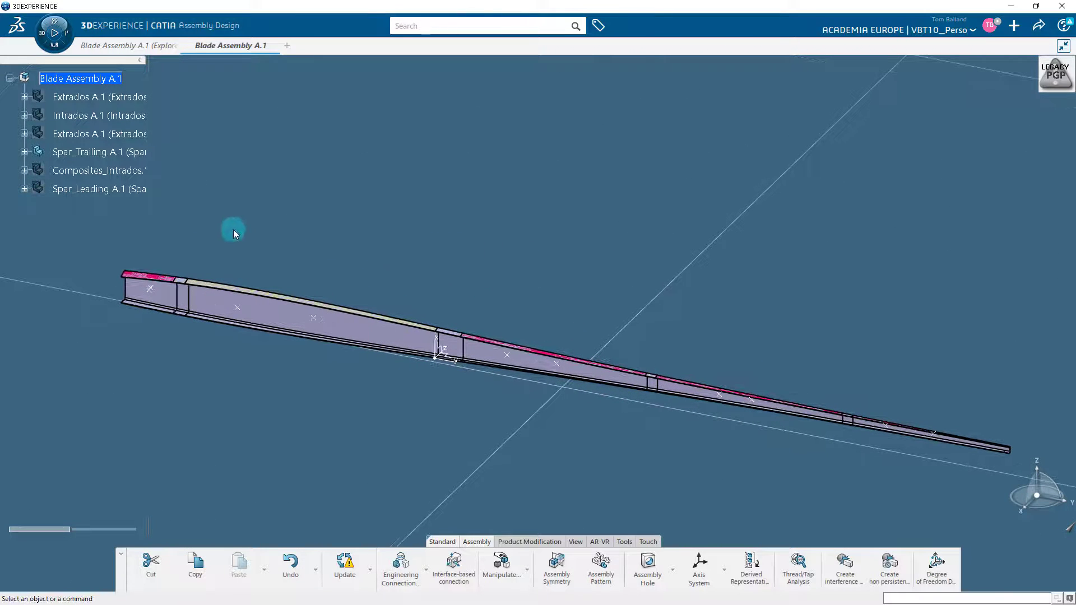
{"action": "left_click", "coordinate": [132, 176]}
{"action": "right_click", "coordinate": [128, 177]}
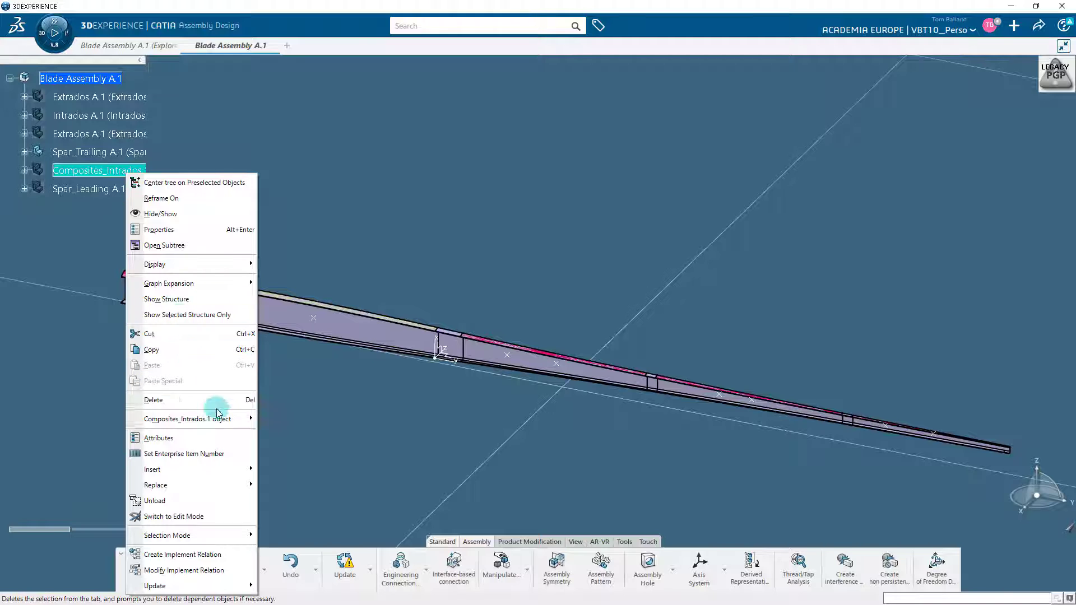
{"action": "mouse_move", "coordinate": [216, 419]}
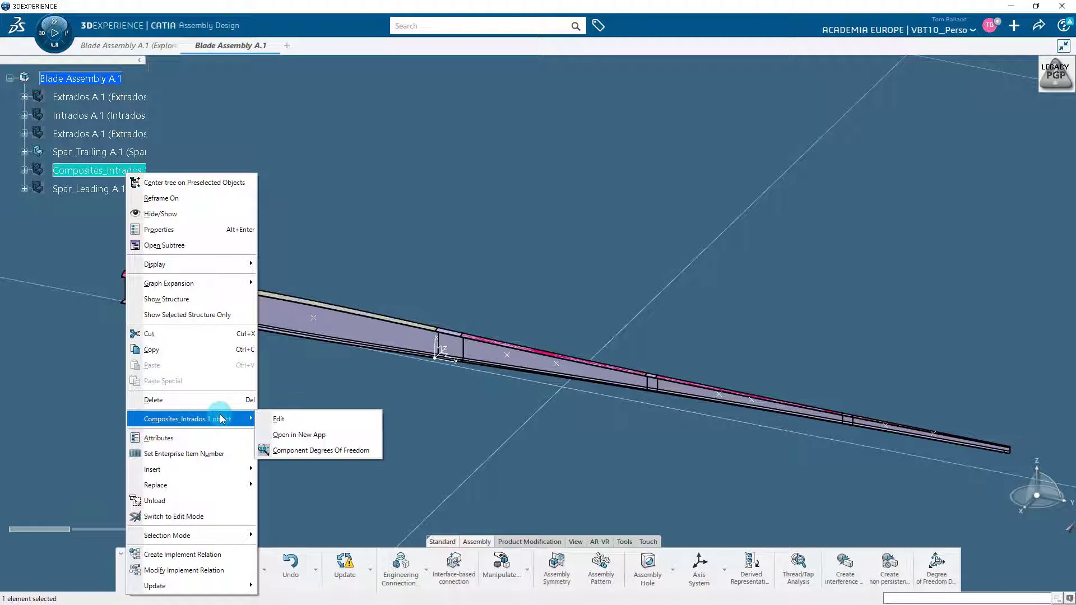
{"action": "left_click", "coordinate": [298, 436]}
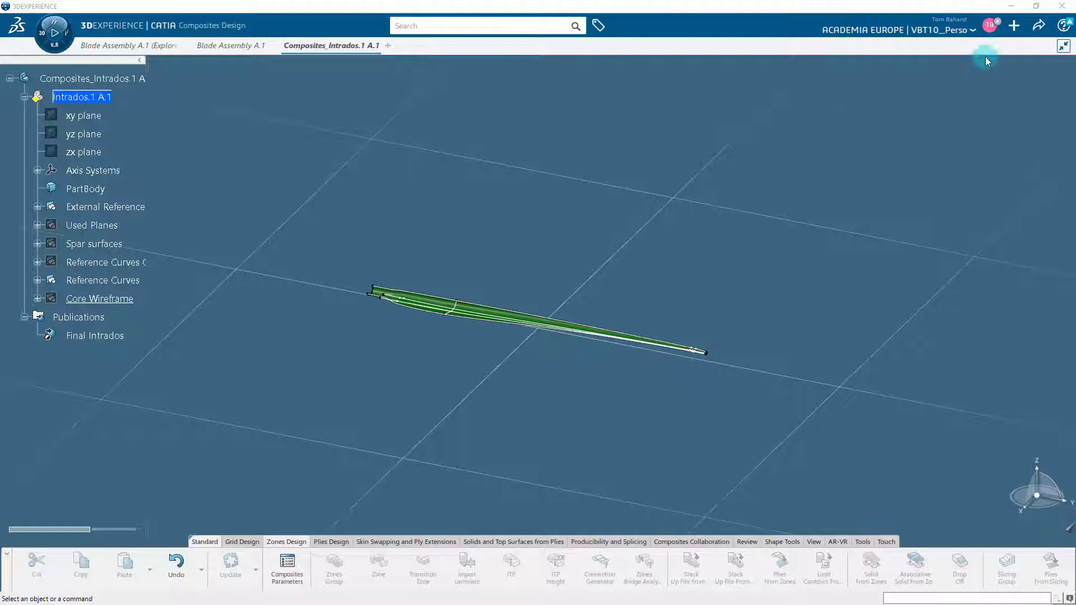
Import Composite_Materials.3dxml as new with an empty duplication string and close the operation report
{"action": "left_click", "coordinate": [1011, 32]}
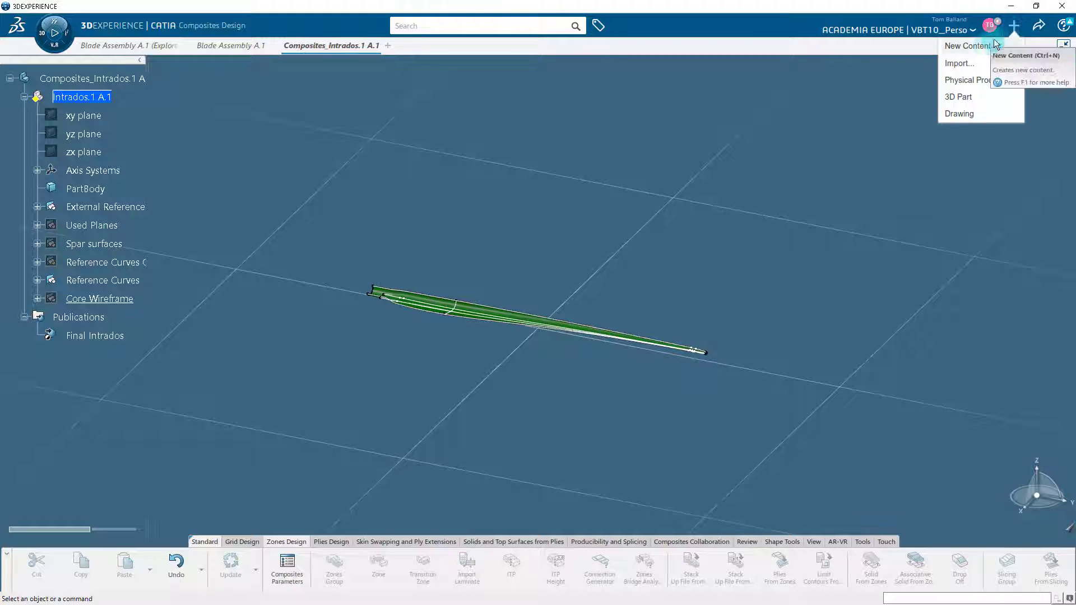
{"action": "left_click", "coordinate": [976, 65]}
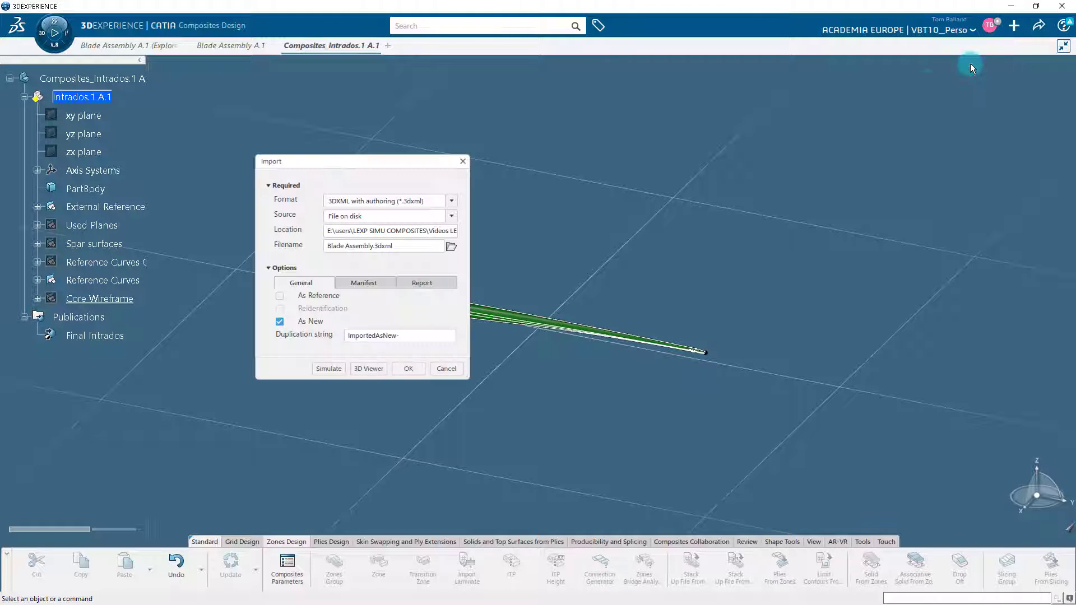
{"action": "left_click_drag", "start_coordinate": [439, 334], "coordinate": [346, 326]}
{"action": "key", "text": "BackSpace"}
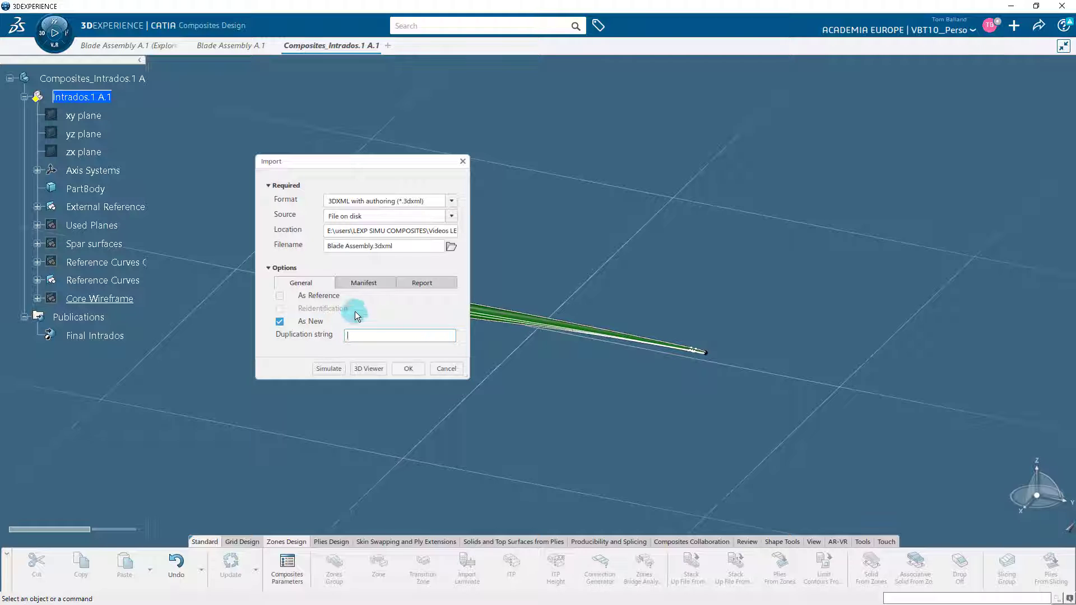
{"action": "left_click", "coordinate": [451, 248]}
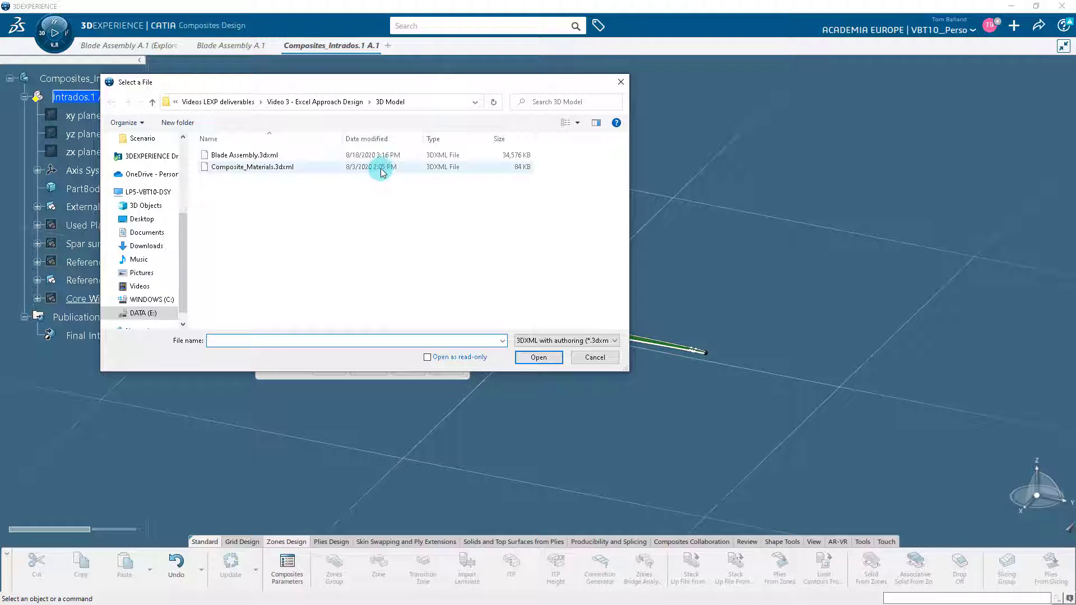
{"action": "left_click", "coordinate": [380, 167]}
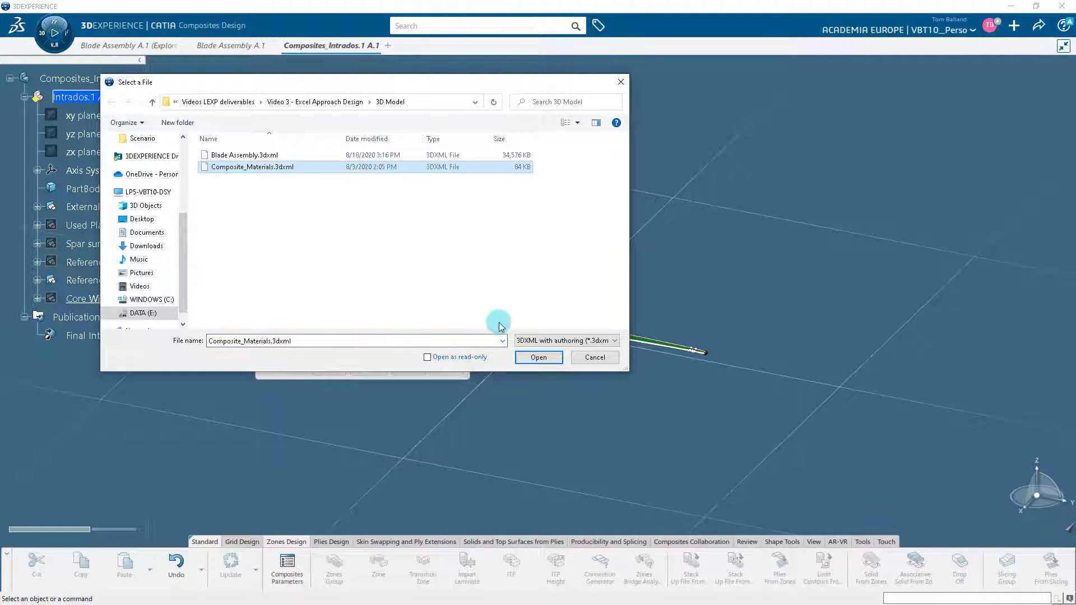
{"action": "left_click", "coordinate": [538, 357]}
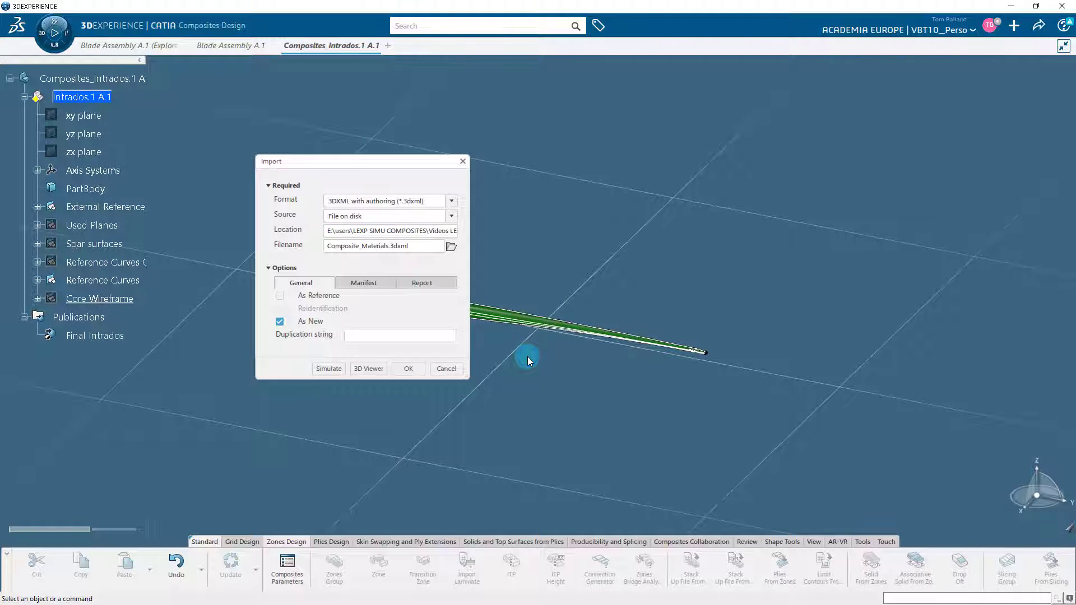
{"action": "left_click", "coordinate": [409, 369]}
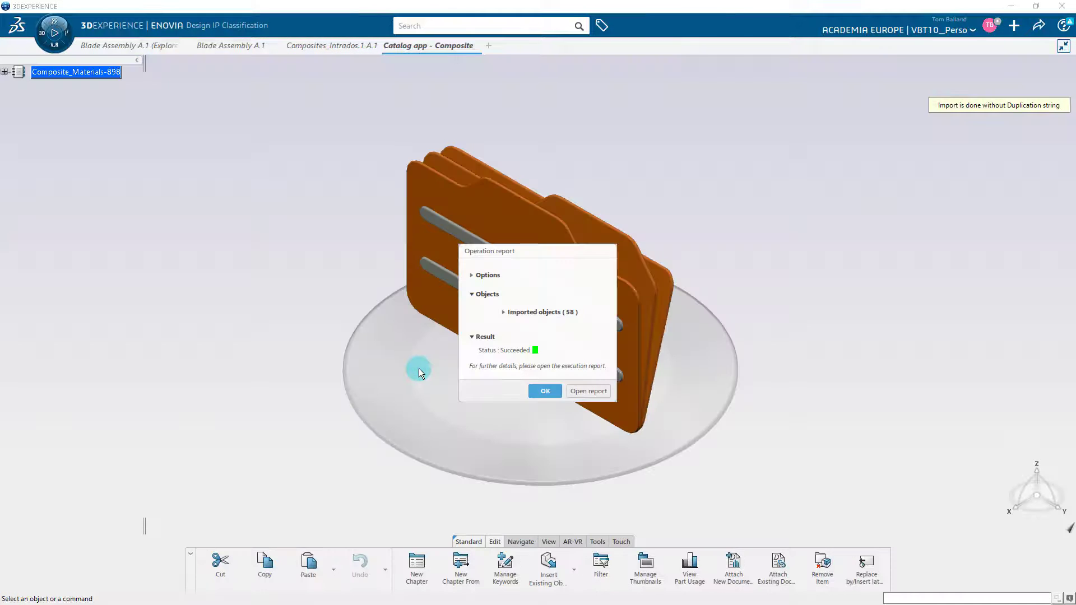
{"action": "left_click", "coordinate": [543, 391]}
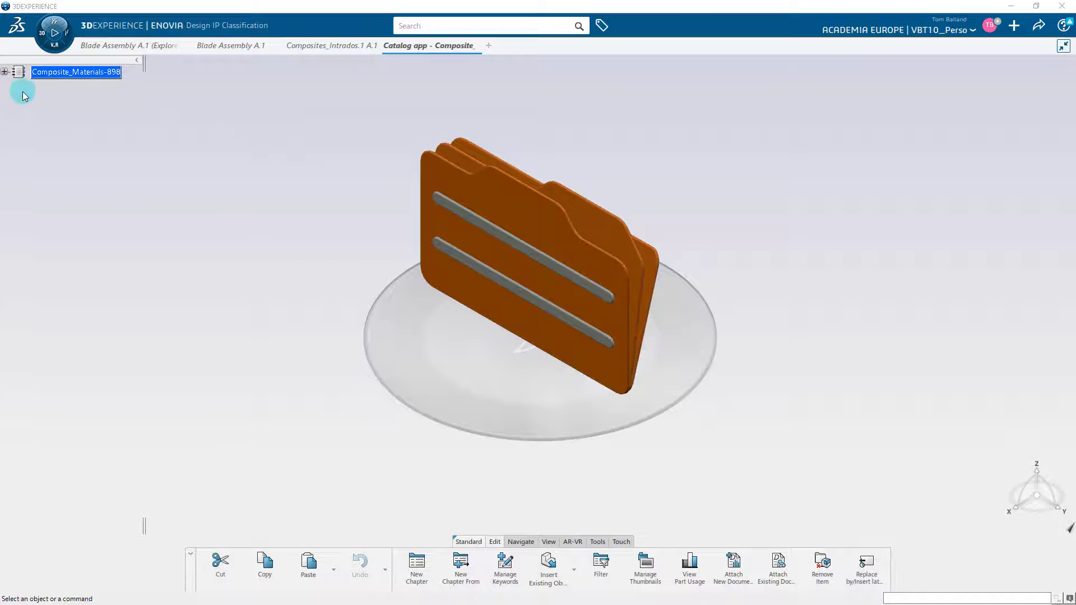
Expand the Composite_Materials catalog and its chapter to examine the materials it contains
{"action": "left_click", "coordinate": [5, 72]}
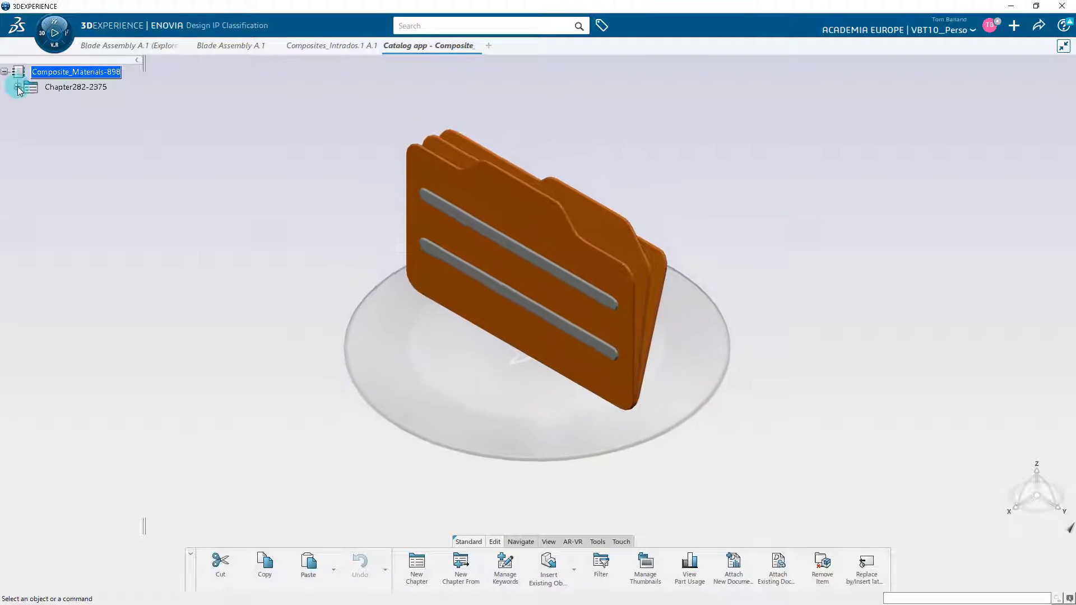
{"action": "left_click", "coordinate": [18, 88]}
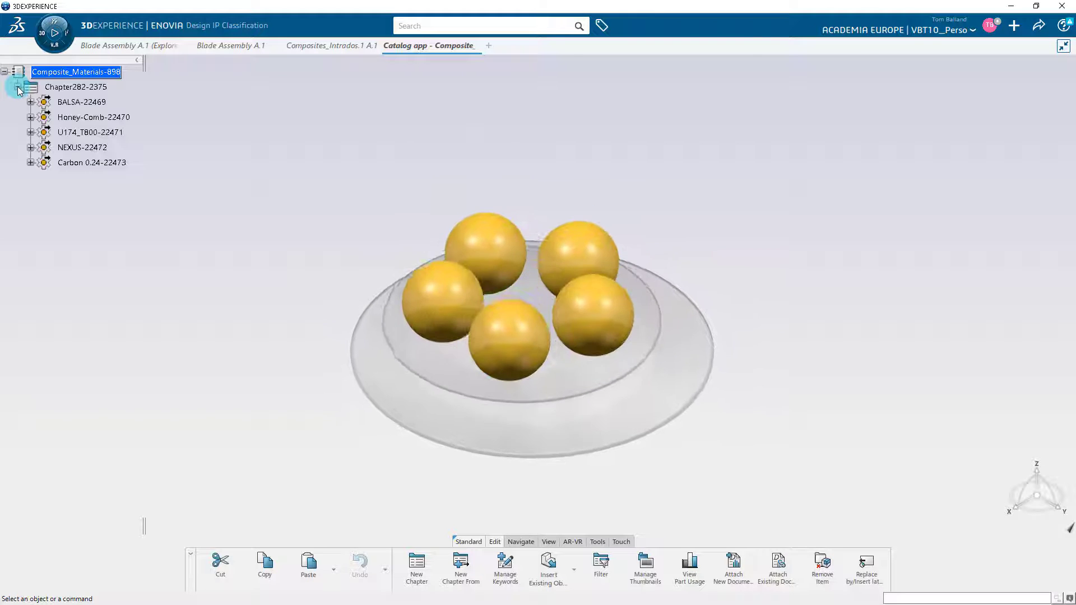
{"action": "left_click", "coordinate": [271, 136]}
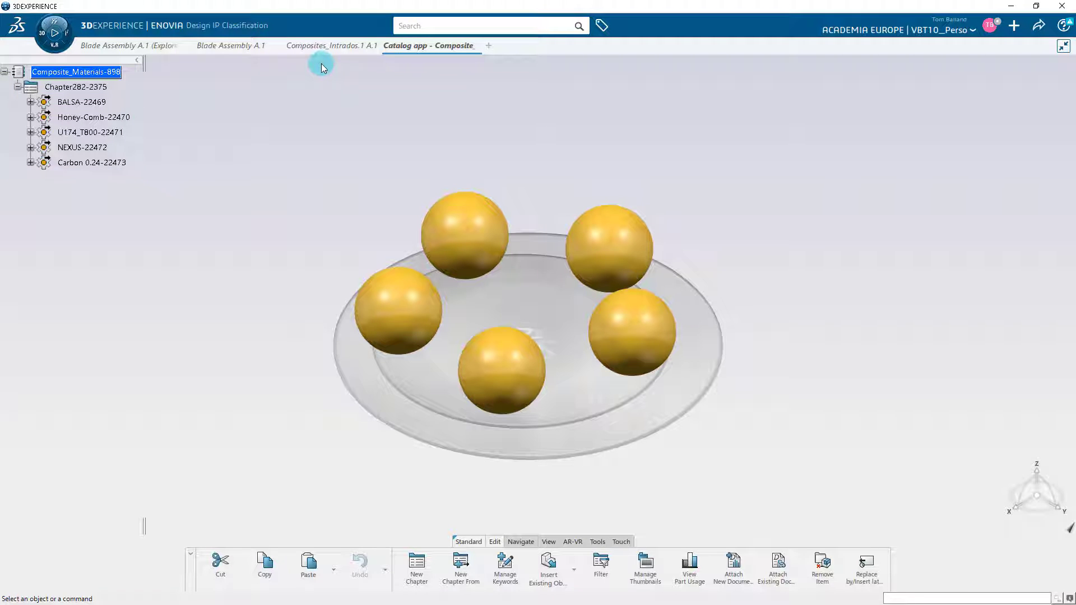
Return to the Composites_Intrados part and open its Composites Parameters definition
{"action": "left_click", "coordinate": [324, 46]}
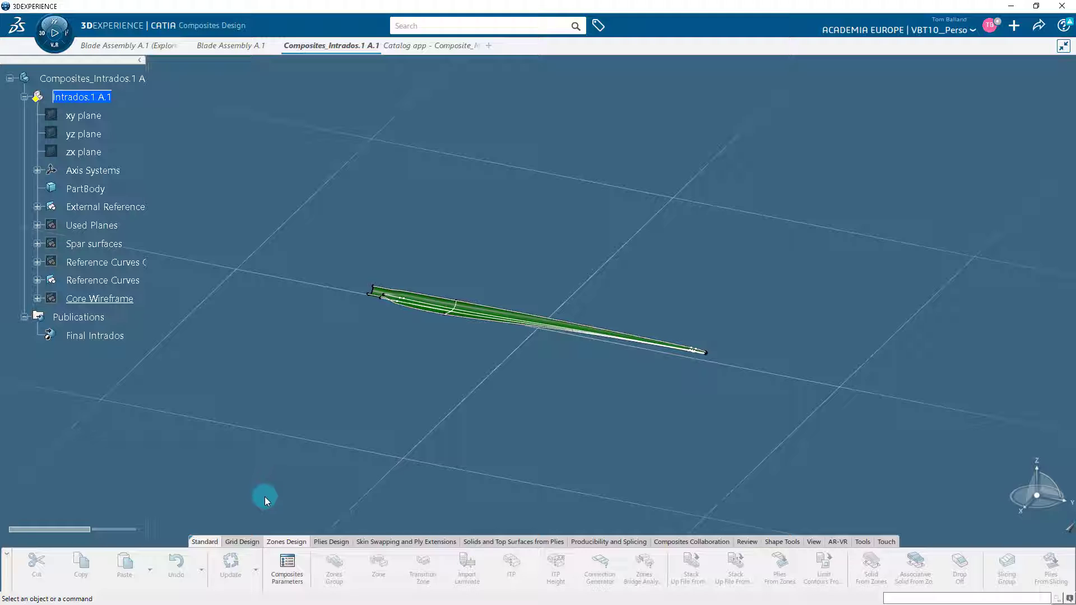
{"action": "left_click", "coordinate": [244, 540]}
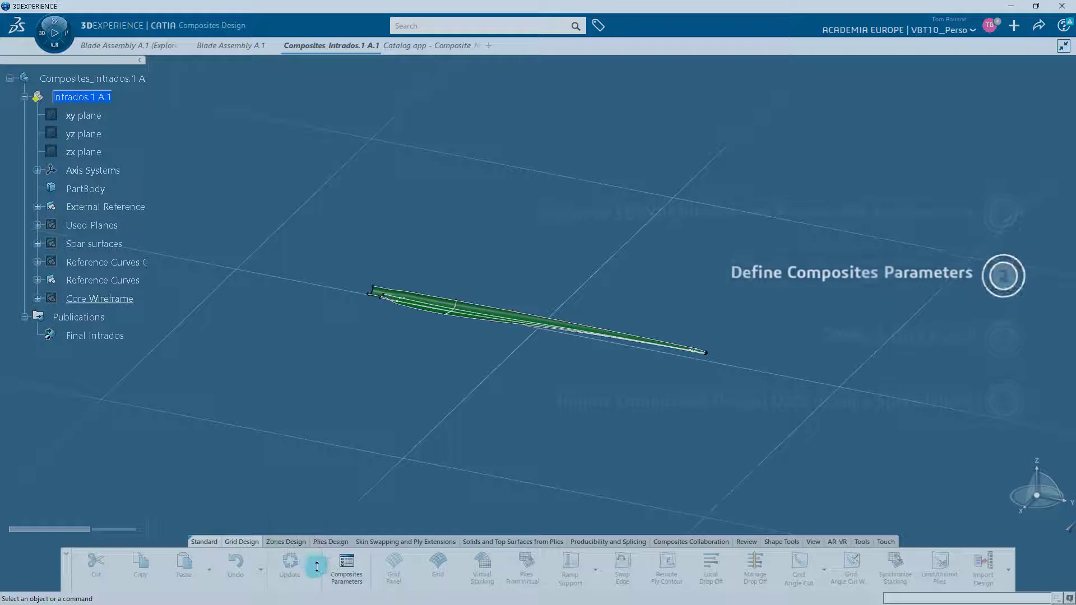
{"action": "left_click", "coordinate": [347, 577]}
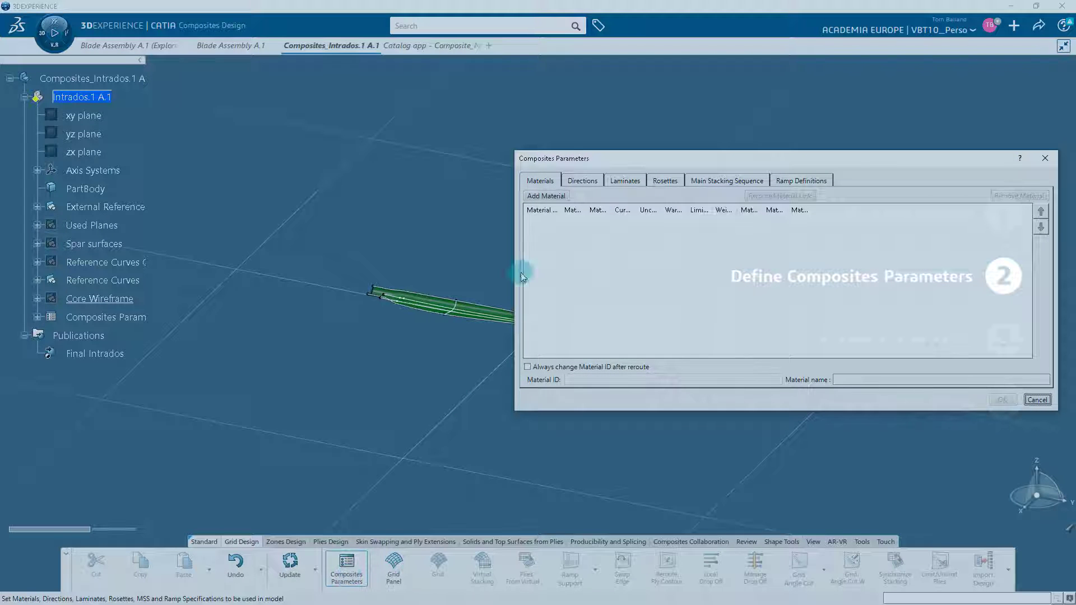
{"action": "left_click_drag", "start_coordinate": [560, 158], "coordinate": [459, 175]}
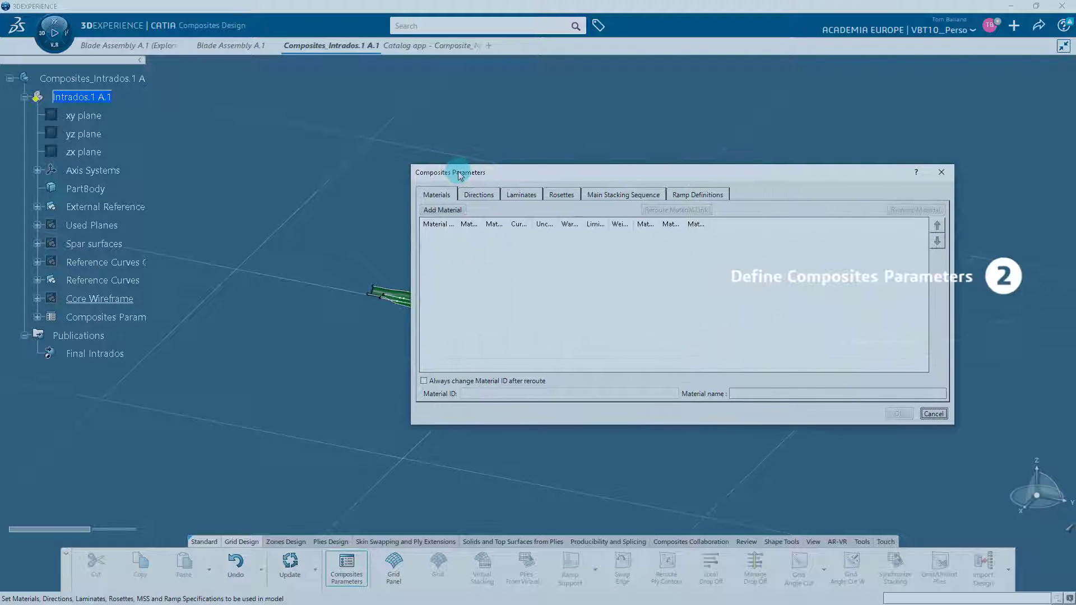
Add the Carbon 0.24 material from the database to the composites parameters
{"action": "left_click", "coordinate": [443, 210]}
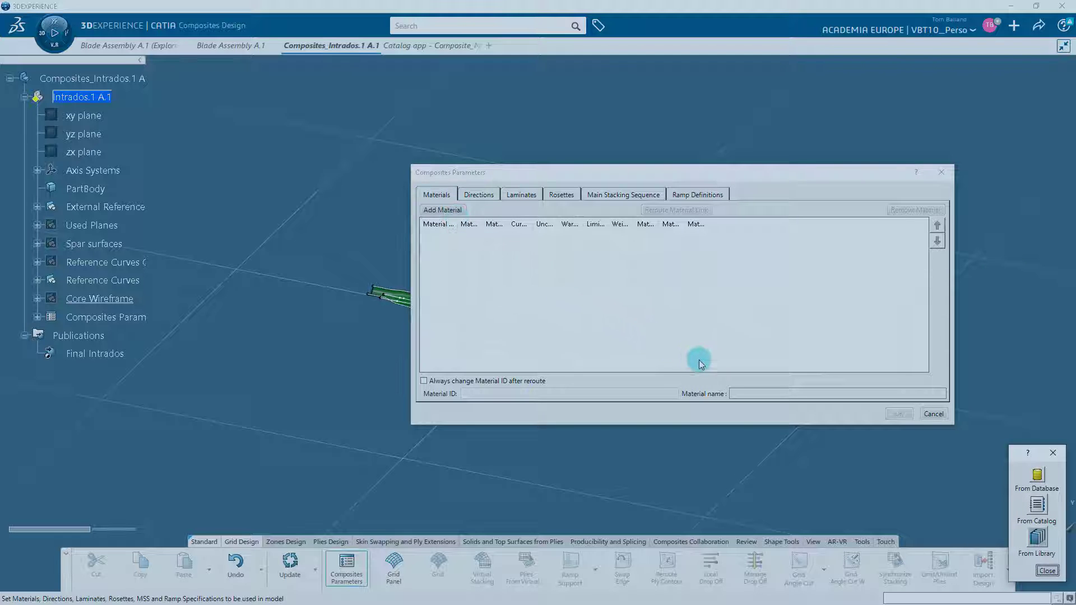
{"action": "left_click", "coordinate": [1038, 478]}
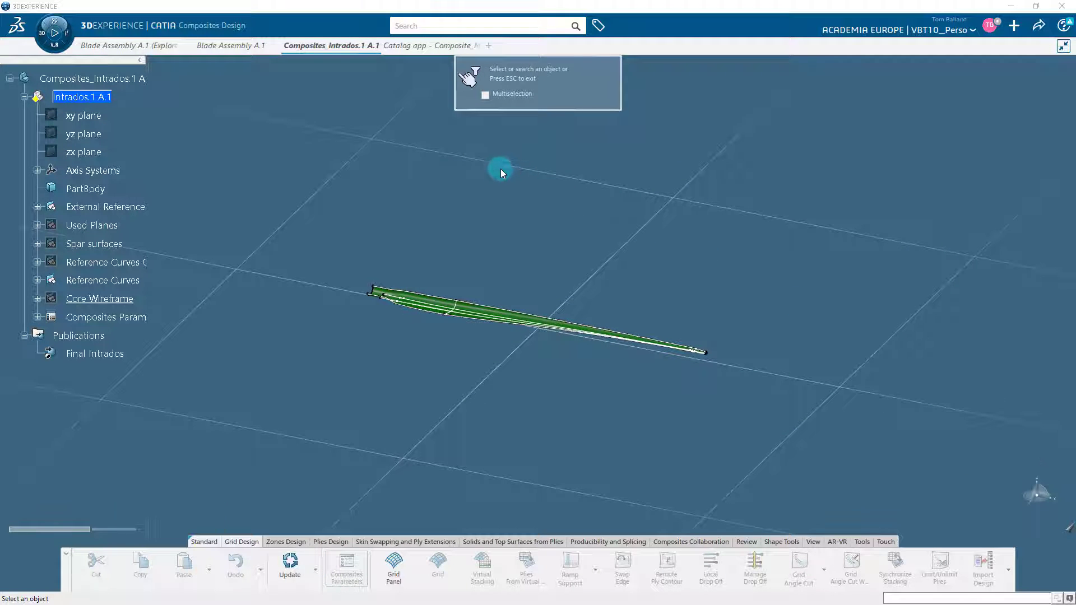
{"action": "left_click", "coordinate": [449, 25]}
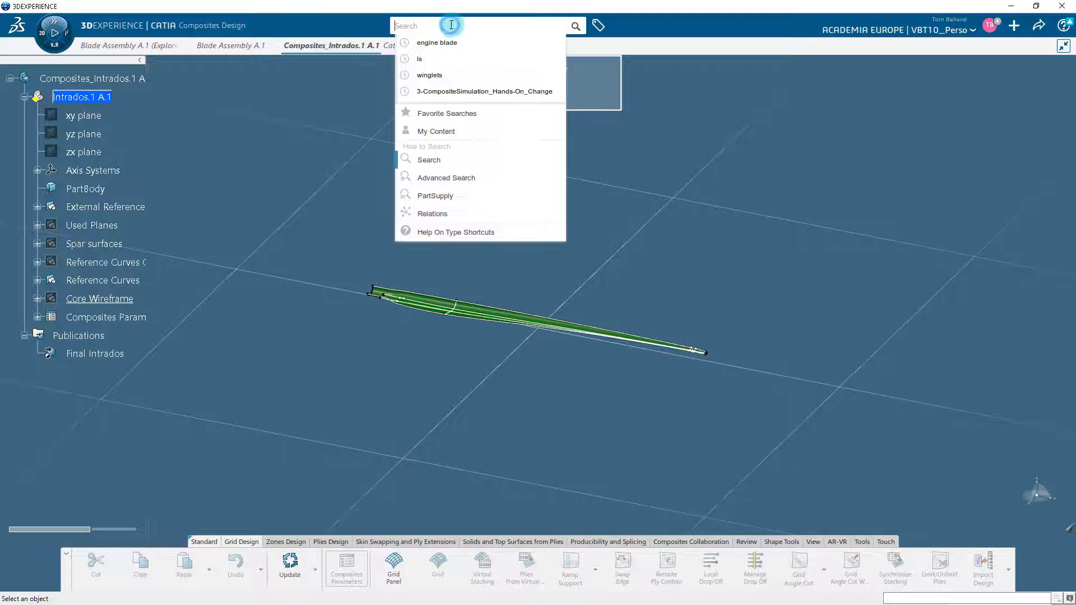
{"action": "type", "text": "Carbon 0.24"}
{"action": "key", "text": "Return"}
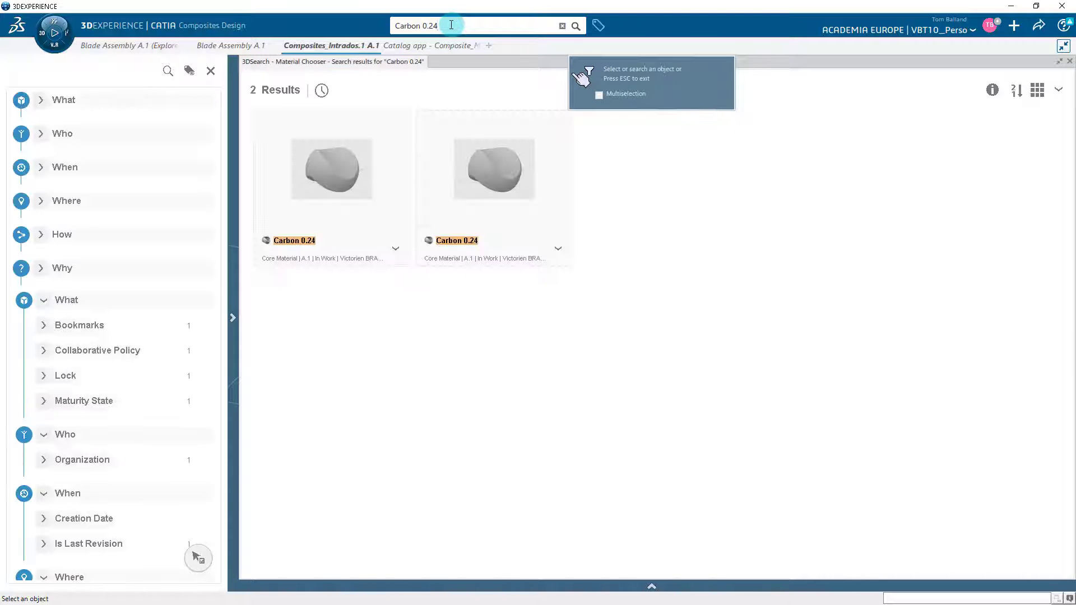
{"action": "left_click", "coordinate": [355, 175]}
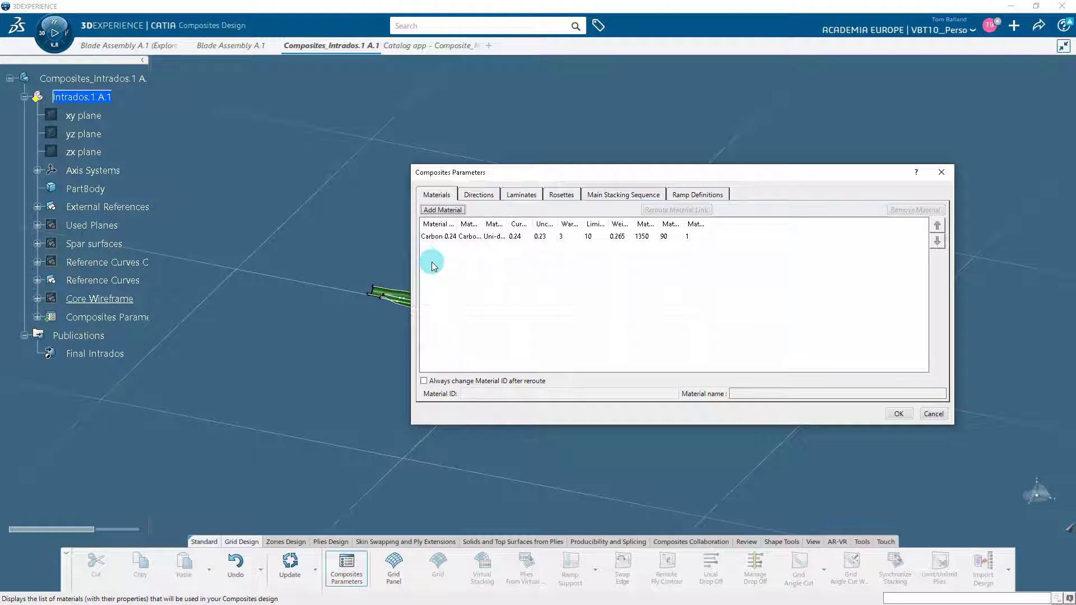
Find NEXUS in the database and add it to the composites materials
{"action": "left_click", "coordinate": [446, 209]}
{"action": "left_click", "coordinate": [474, 25]}
{"action": "type", "text": "NEXUS"}
{"action": "key", "text": "Return"}
{"action": "left_click", "coordinate": [353, 182]}
Add the U174_T800 material from the database to the materials list
{"action": "left_click", "coordinate": [456, 209]}
{"action": "left_click", "coordinate": [1035, 476]}
{"action": "left_click", "coordinate": [482, 24]}
{"action": "type", "text": "U174_T800"}
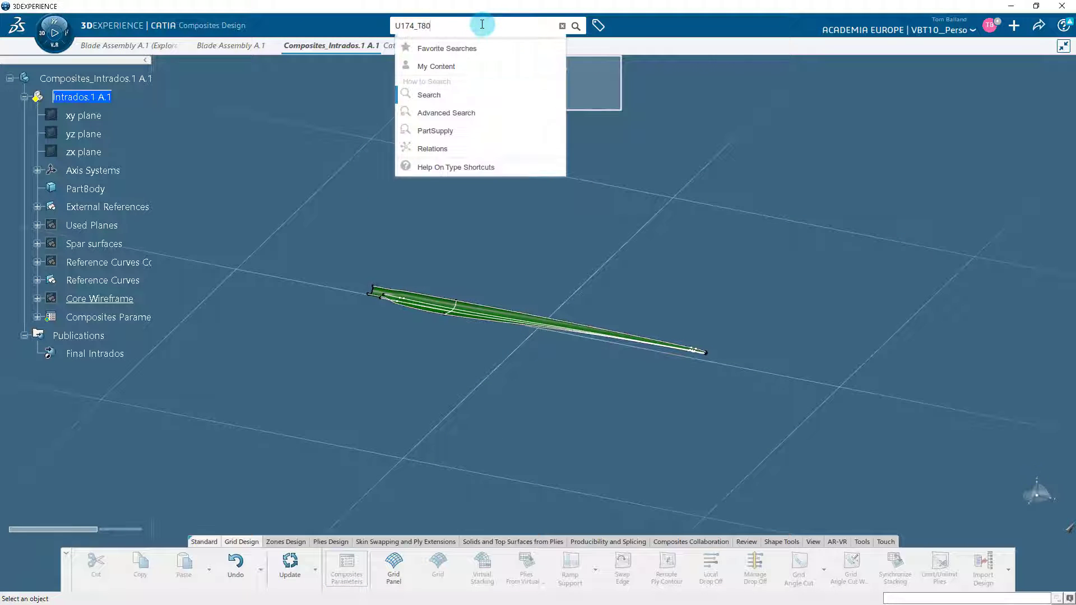
{"action": "key", "text": "Return"}
{"action": "left_click", "coordinate": [341, 162]}
Search the database for Honey-Comb and add it to the composites materials
{"action": "left_click", "coordinate": [415, 206]}
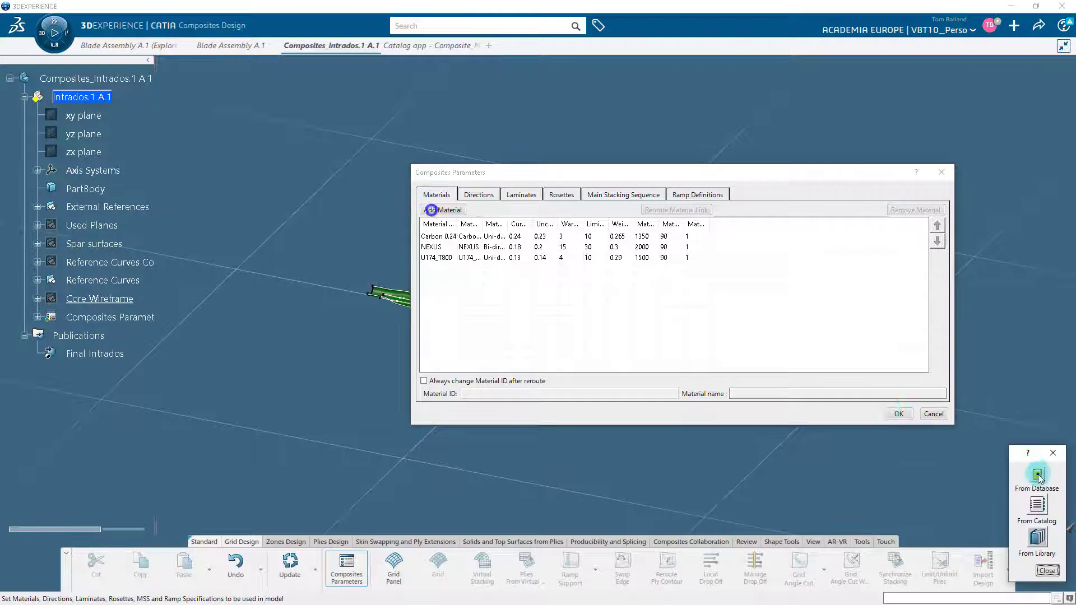
{"action": "left_click", "coordinate": [1035, 475]}
{"action": "left_click", "coordinate": [474, 26]}
{"action": "type", "text": "Honey Core"}
{"action": "key", "text": "Return"}
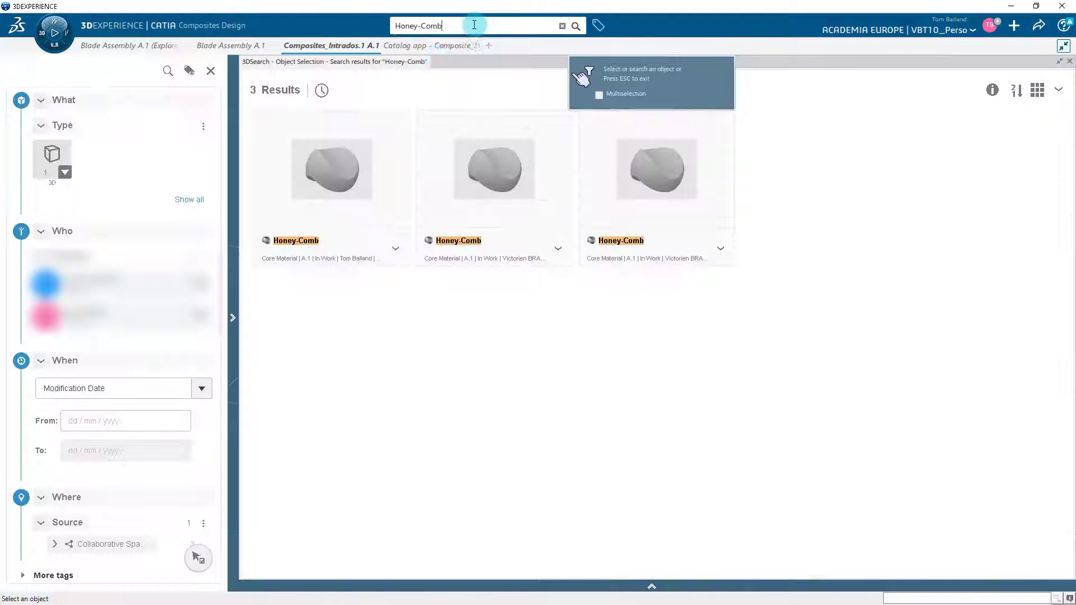
{"action": "left_click", "coordinate": [334, 171]}
{"action": "left_click", "coordinate": [330, 175]}
Search the database for BALSA and add it to the composites materials
{"action": "left_click", "coordinate": [1036, 476]}
{"action": "type", "text": "BALSA"}
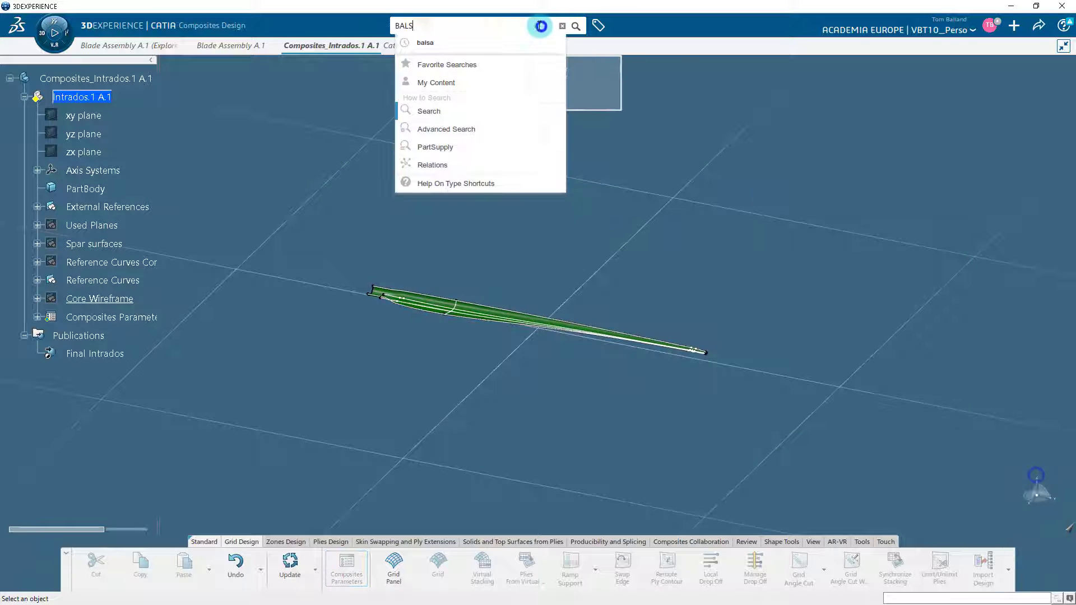
{"action": "left_click", "coordinate": [542, 27]}
{"action": "left_click", "coordinate": [365, 164]}
Edit the 0 direction of the composites parameters and set its color to bright green
{"action": "left_click", "coordinate": [477, 194]}
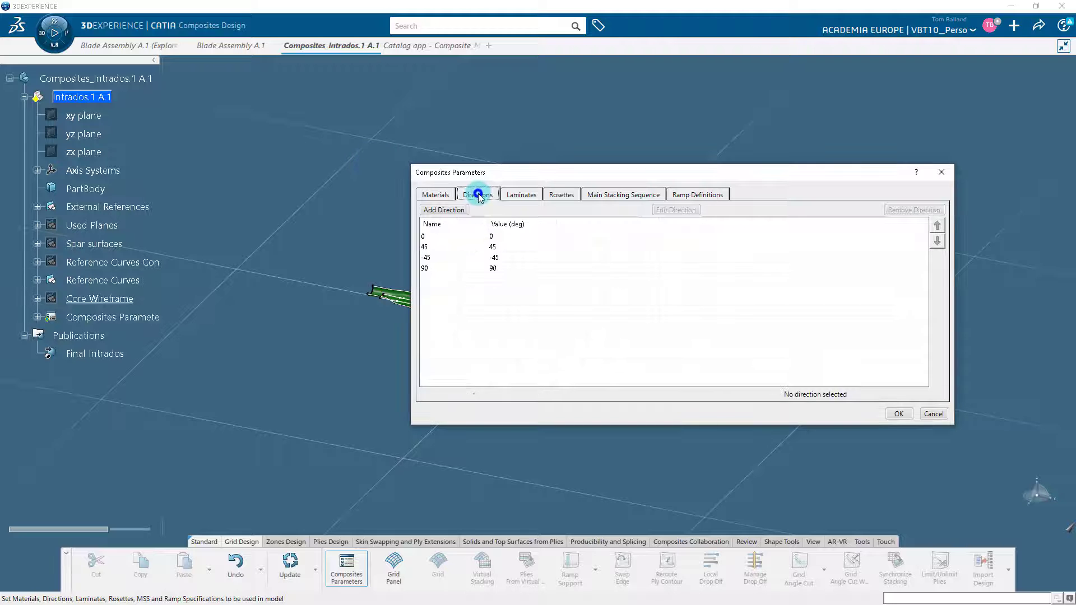
{"action": "left_click", "coordinate": [478, 238]}
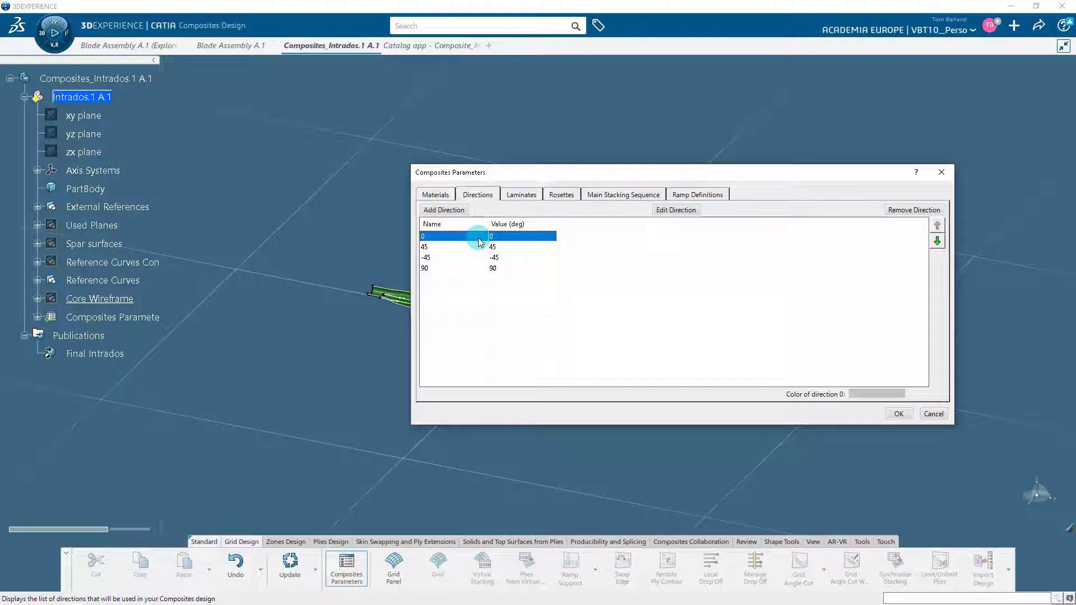
{"action": "left_click", "coordinate": [674, 213]}
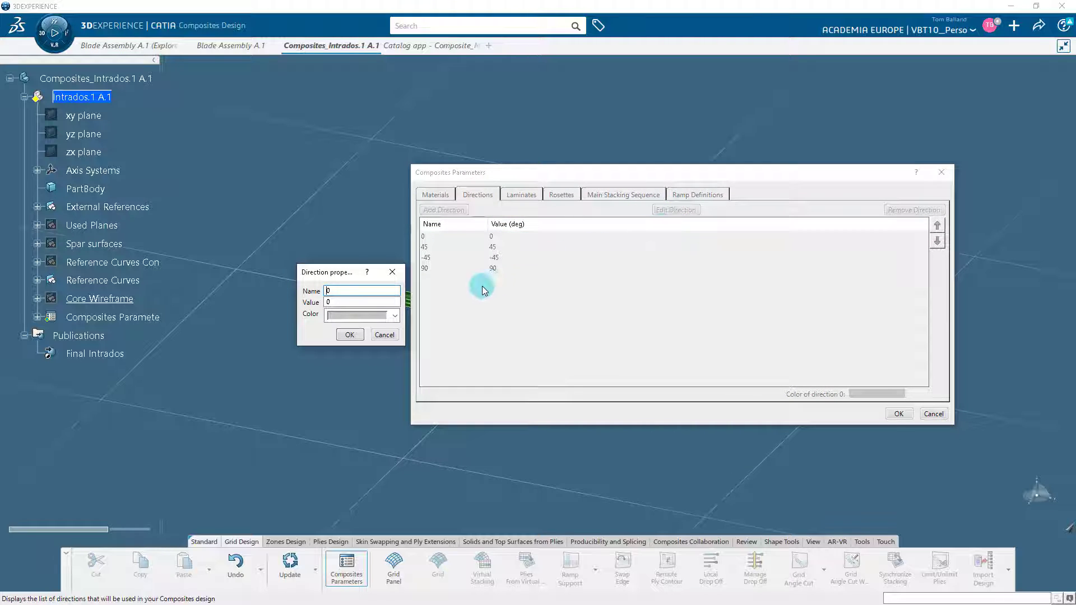
{"action": "left_click", "coordinate": [395, 315]}
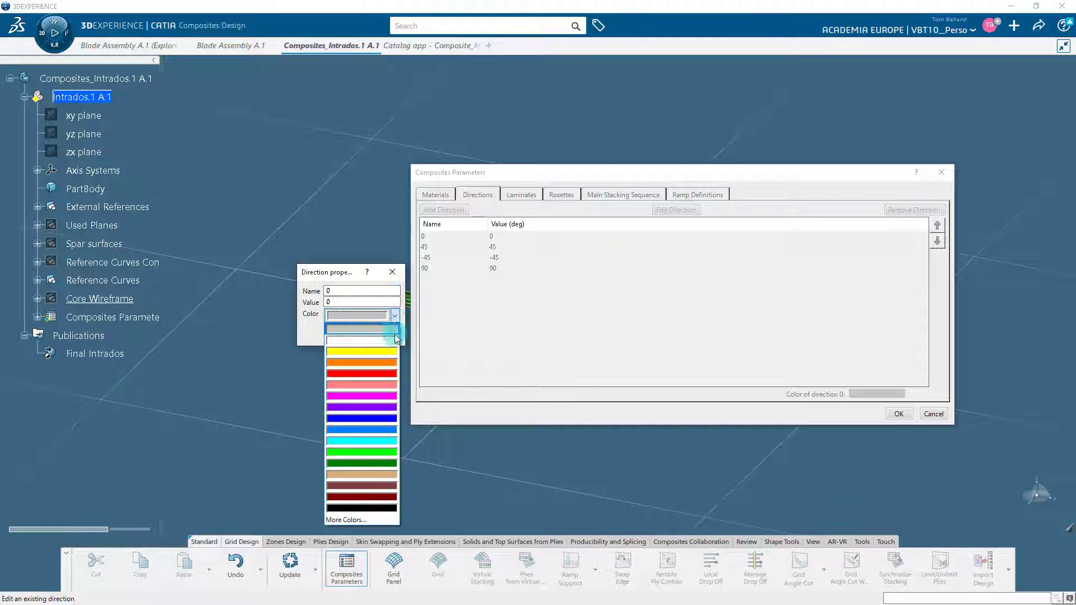
{"action": "left_click", "coordinate": [386, 451]}
{"action": "left_click", "coordinate": [350, 335]}
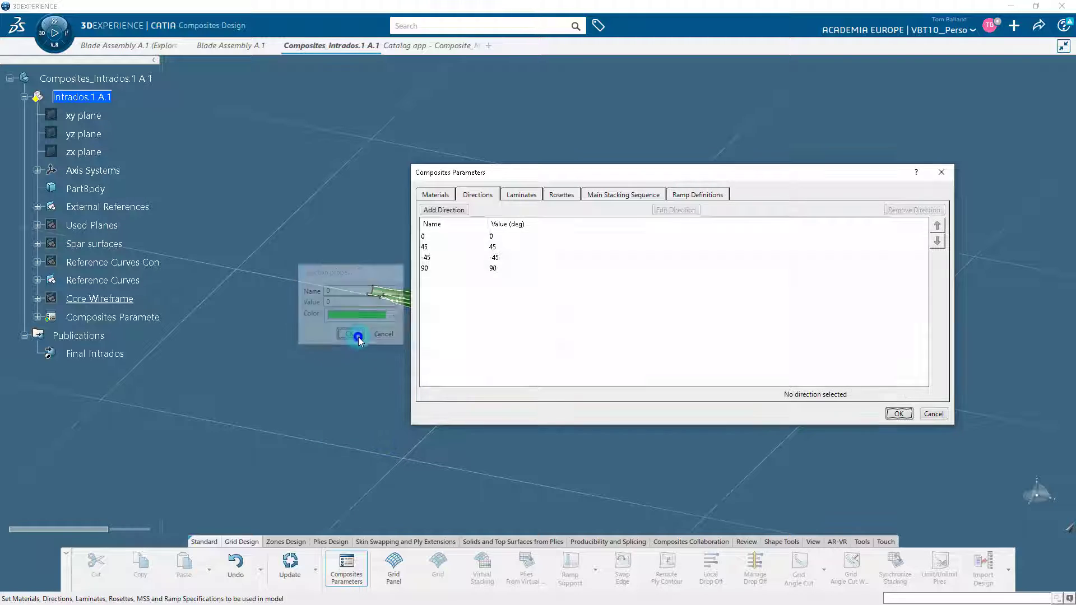
Set the color of the 45 direction to grey
{"action": "left_click", "coordinate": [466, 247]}
{"action": "left_click", "coordinate": [665, 213]}
{"action": "left_click", "coordinate": [394, 315]}
{"action": "left_click", "coordinate": [370, 329]}
{"action": "left_click", "coordinate": [355, 335]}
Set the color of the -45 direction to yellow
{"action": "left_click", "coordinate": [516, 257]}
{"action": "left_click", "coordinate": [671, 210]}
{"action": "left_click", "coordinate": [396, 316]}
{"action": "left_click", "coordinate": [385, 354]}
{"action": "left_click", "coordinate": [349, 334]}
Set the color of the 90 direction to red and check the assigned direction colors
{"action": "left_click", "coordinate": [482, 268]}
{"action": "left_click", "coordinate": [670, 209]}
{"action": "left_click", "coordinate": [395, 315]}
{"action": "left_click", "coordinate": [385, 371]}
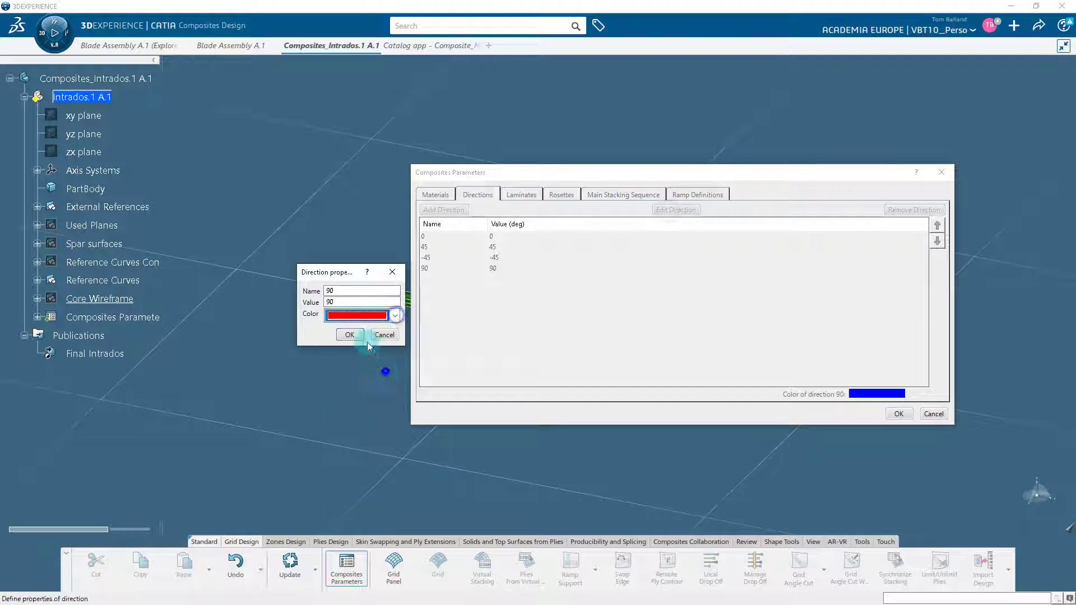
{"action": "left_click", "coordinate": [349, 335]}
{"action": "left_click", "coordinate": [482, 236]}
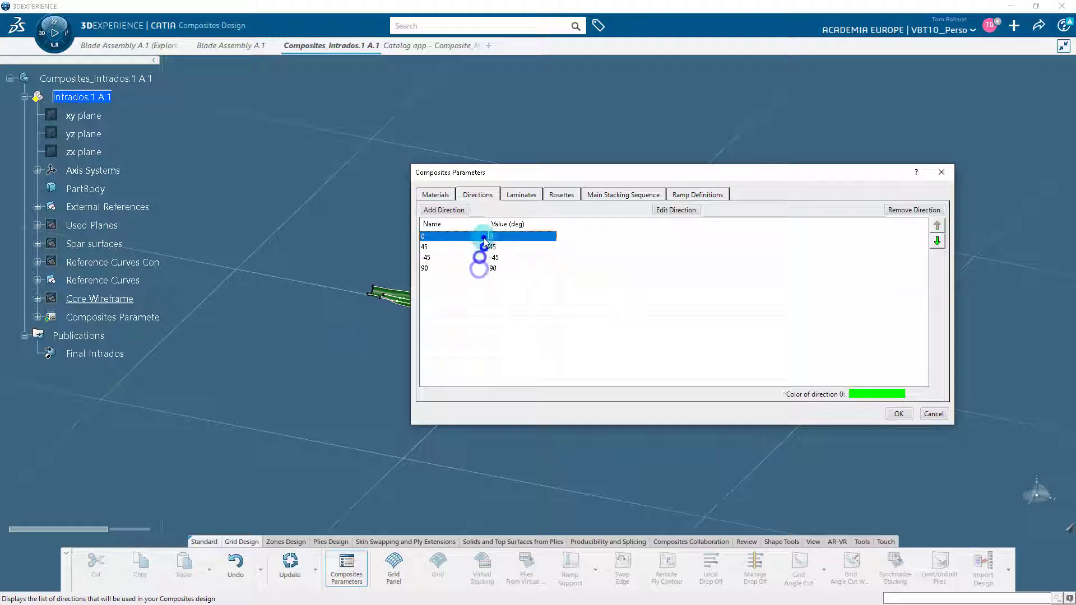
Add a rosette on Axis System.1 with Cartesian transfer and a constant model size of 20 mm
{"action": "left_click", "coordinate": [521, 195]}
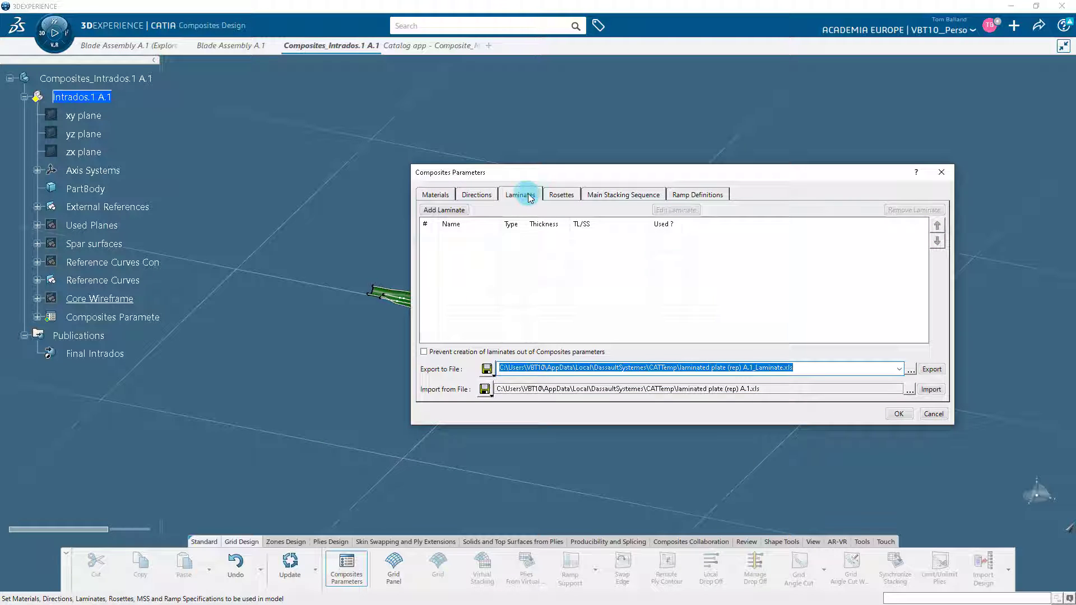
{"action": "left_click", "coordinate": [561, 195]}
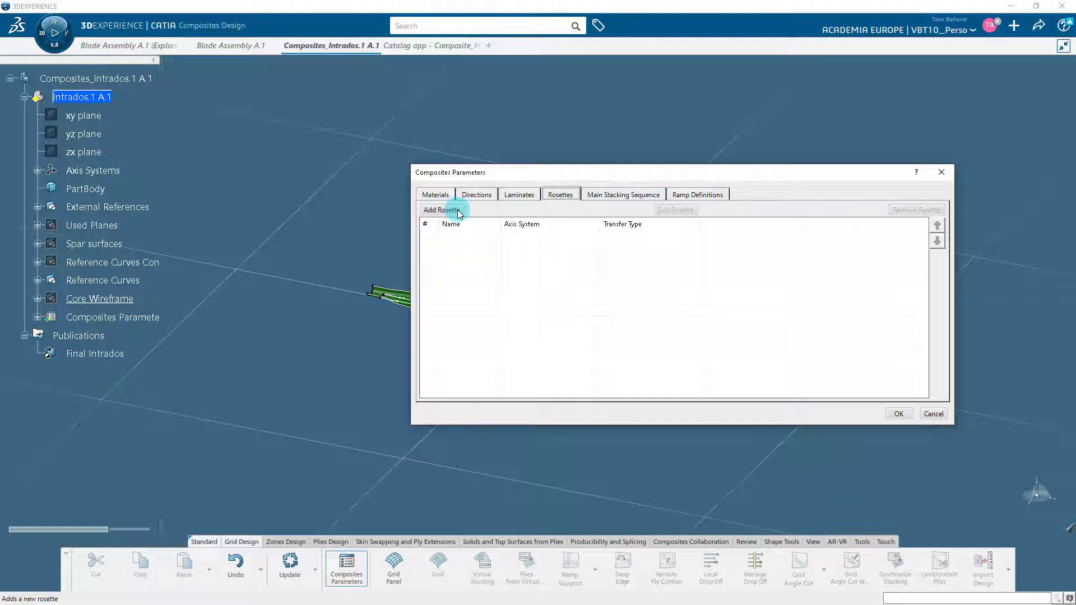
{"action": "left_click", "coordinate": [458, 211]}
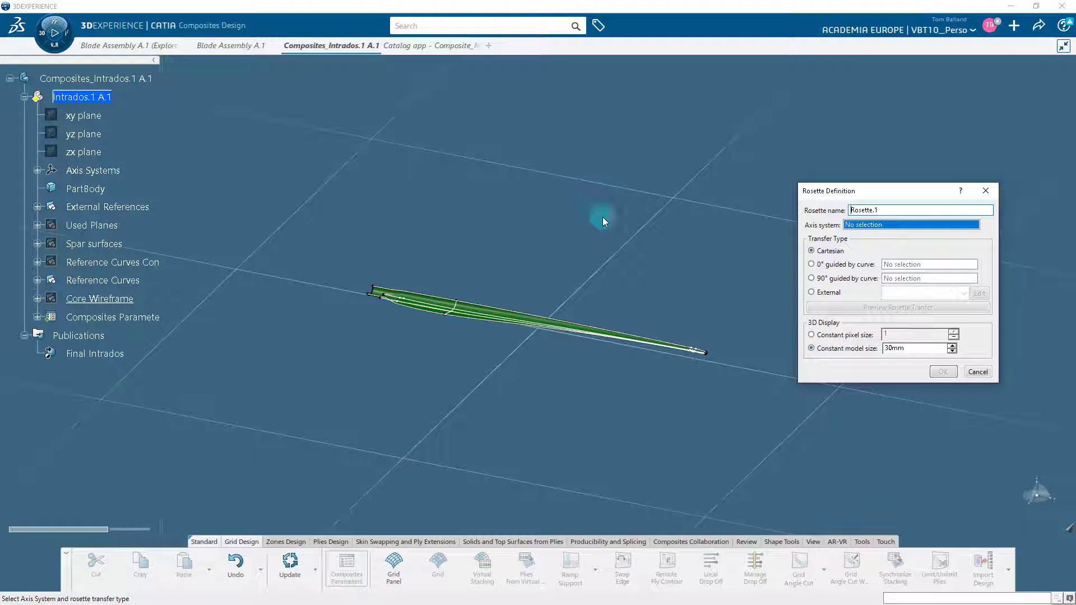
{"action": "left_click", "coordinate": [859, 225]}
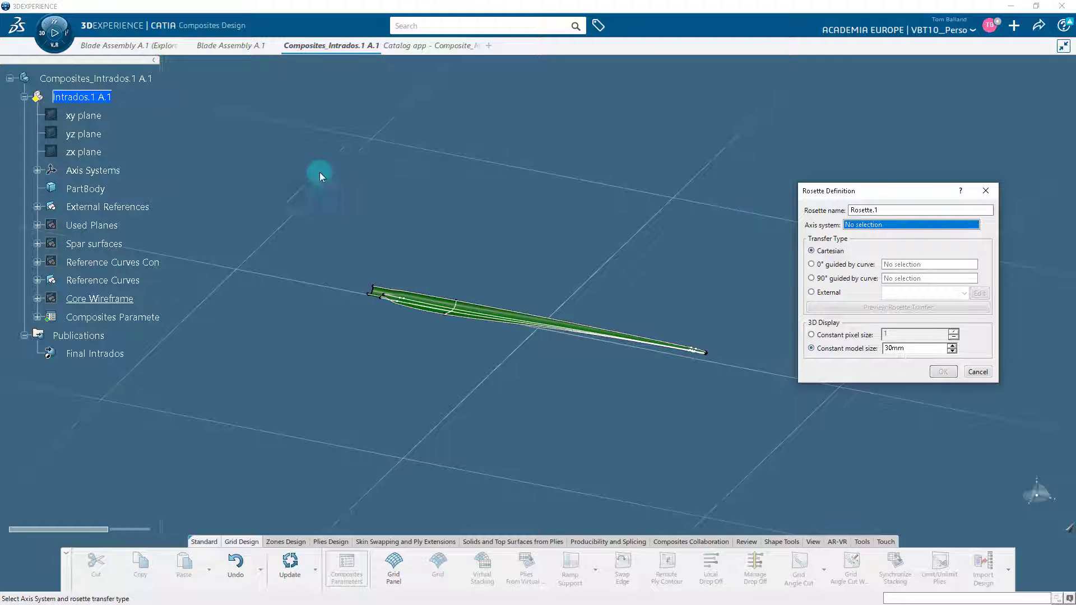
{"action": "left_click", "coordinate": [38, 170]}
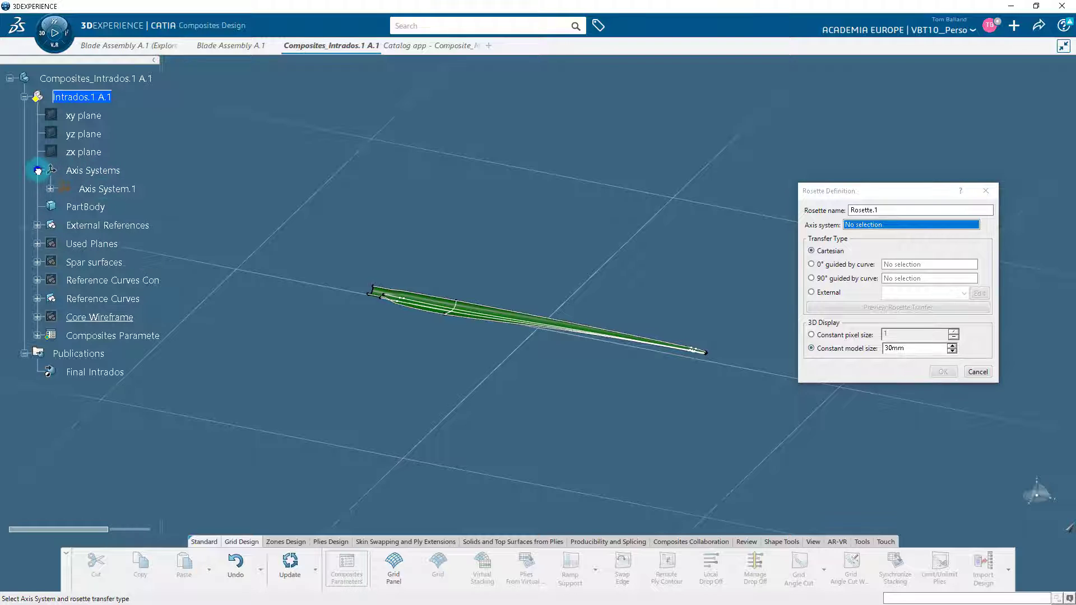
{"action": "left_click", "coordinate": [106, 188]}
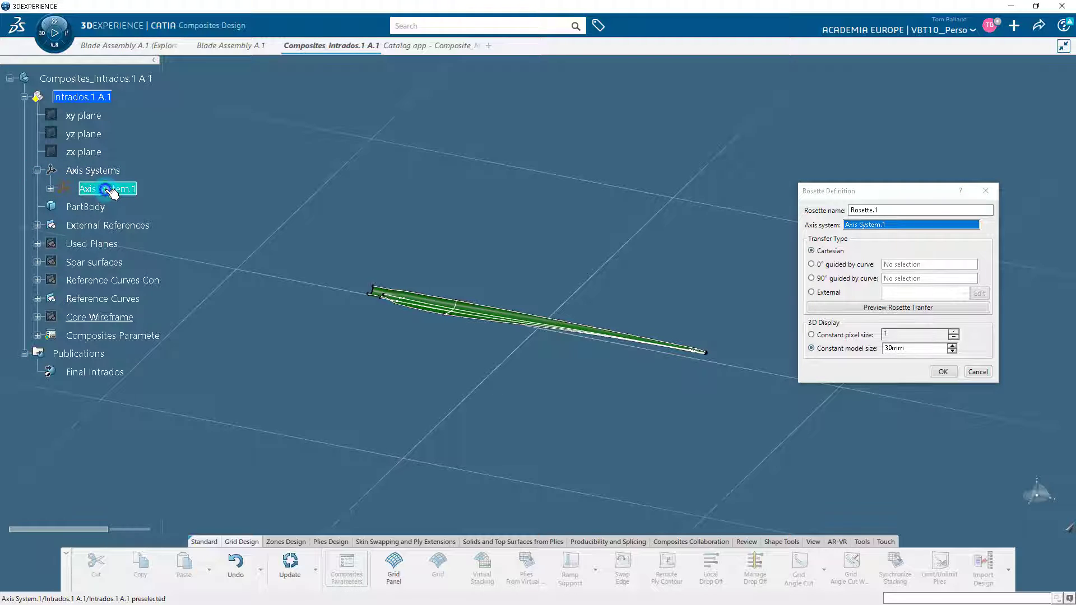
{"action": "left_click", "coordinate": [811, 251]}
{"action": "left_click", "coordinate": [812, 251]}
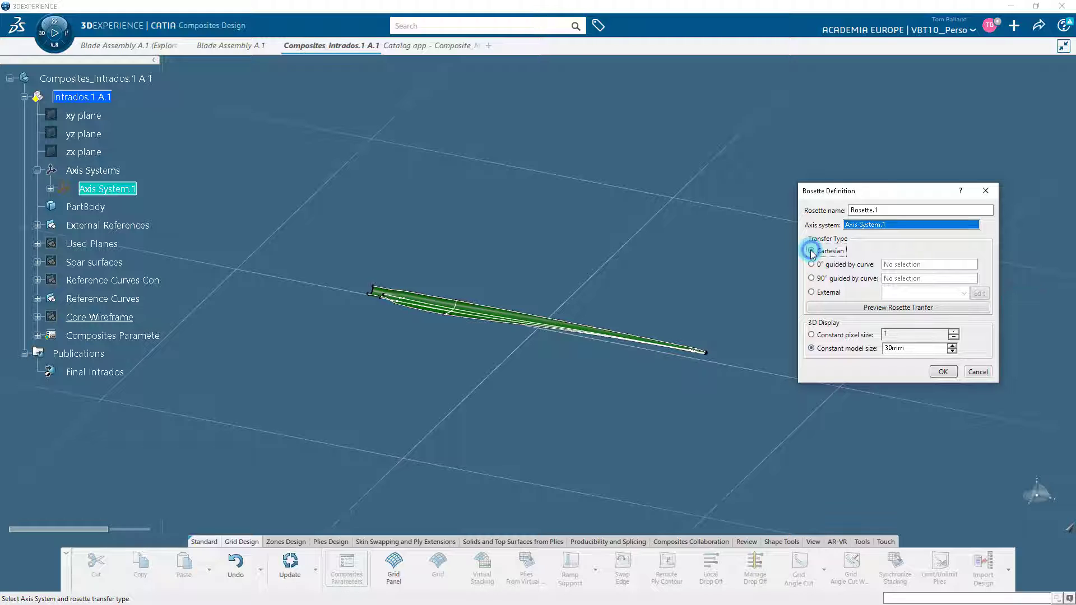
{"action": "left_click_drag", "start_coordinate": [911, 348], "coordinate": [883, 348]}
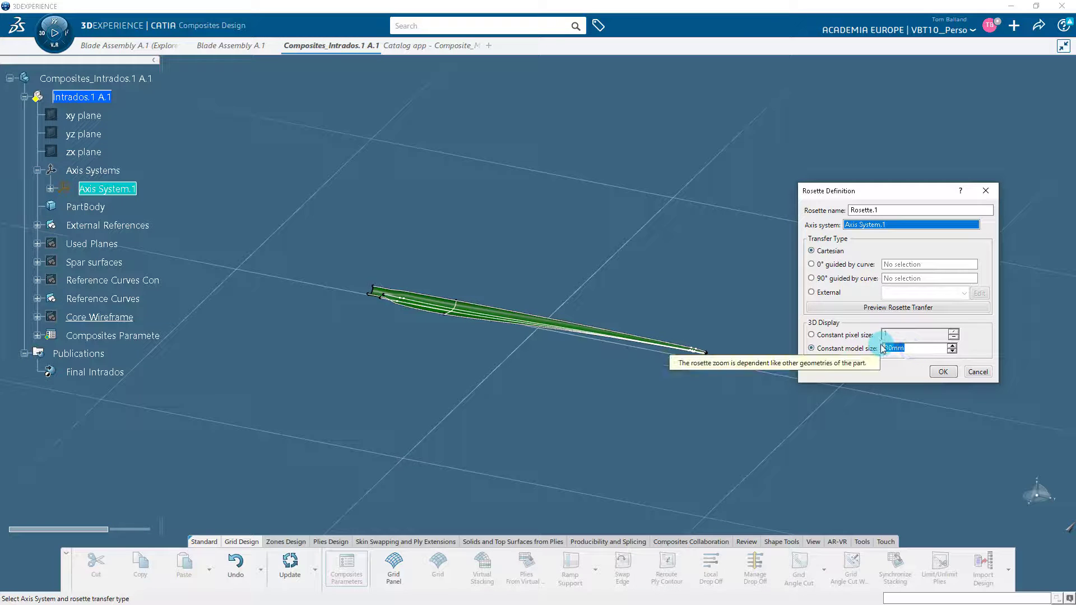
{"action": "type", "text": "20"}
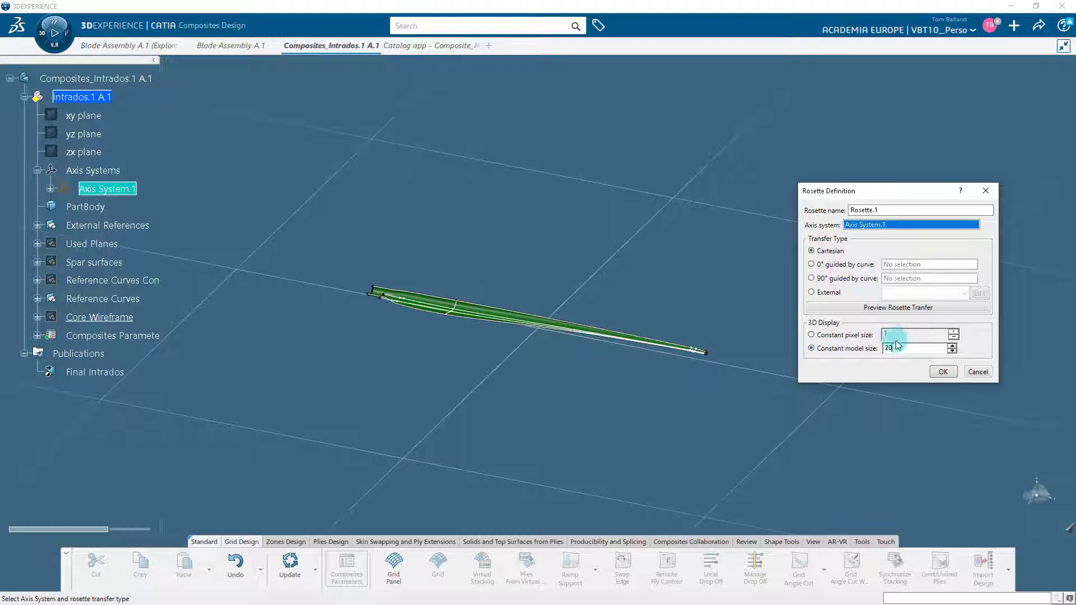
{"action": "left_click", "coordinate": [937, 373]}
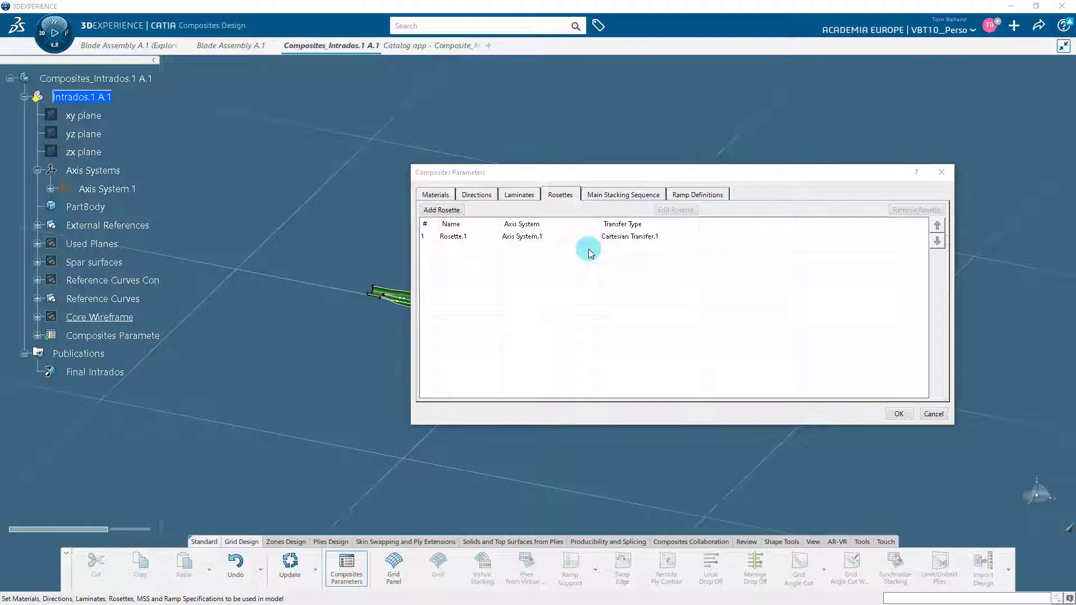
Add a ramp definition of type Parallel / Parallel, using the Multi-Parallel parallel type and Geodesic parallel mode
{"action": "left_click", "coordinate": [629, 197]}
{"action": "left_click", "coordinate": [676, 196]}
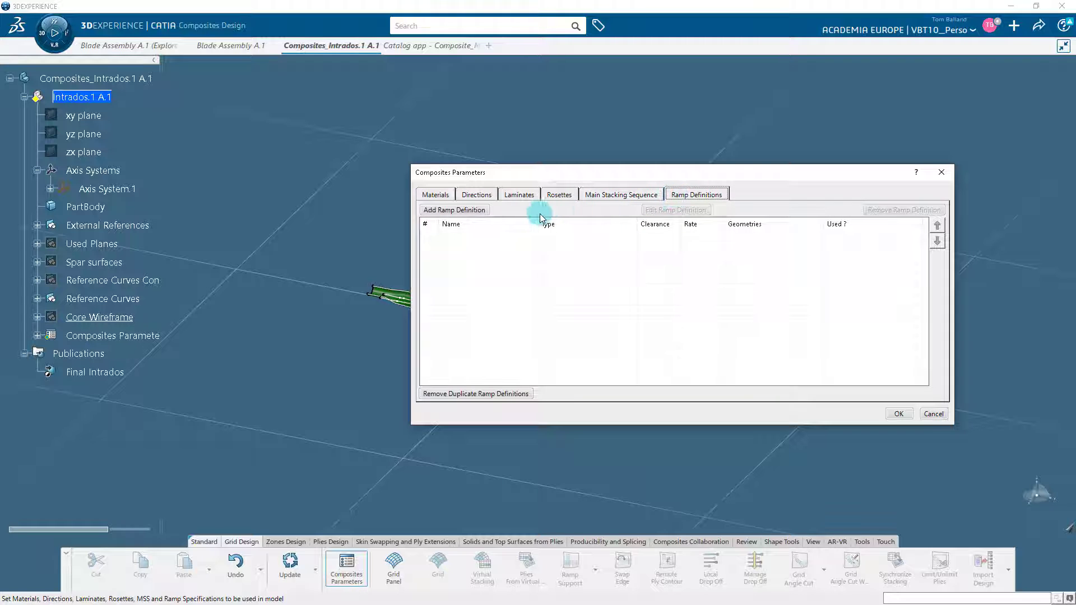
{"action": "left_click", "coordinate": [471, 210]}
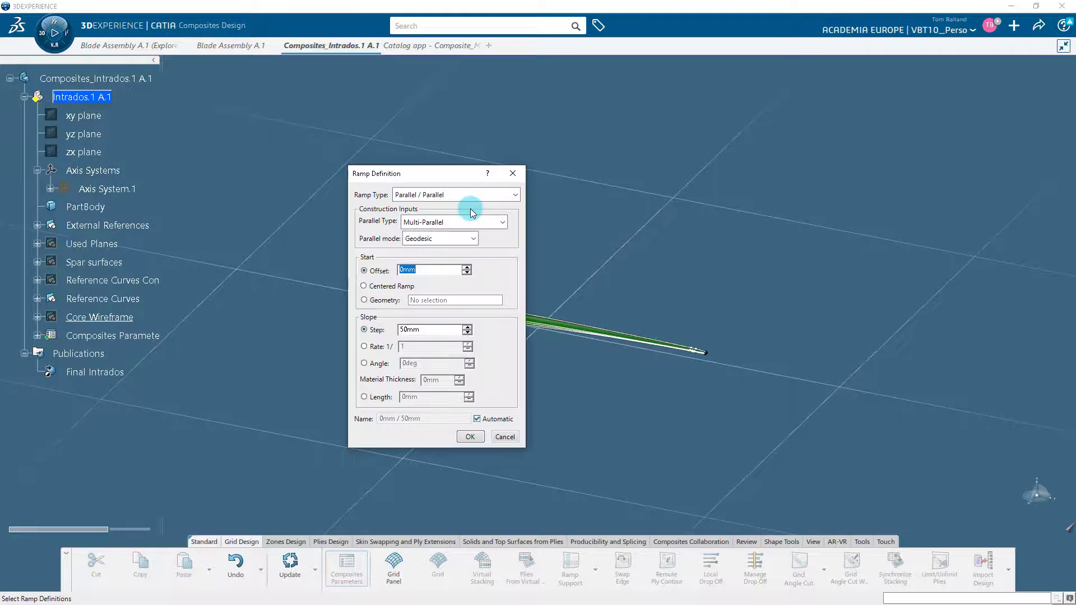
{"action": "left_click", "coordinate": [515, 195]}
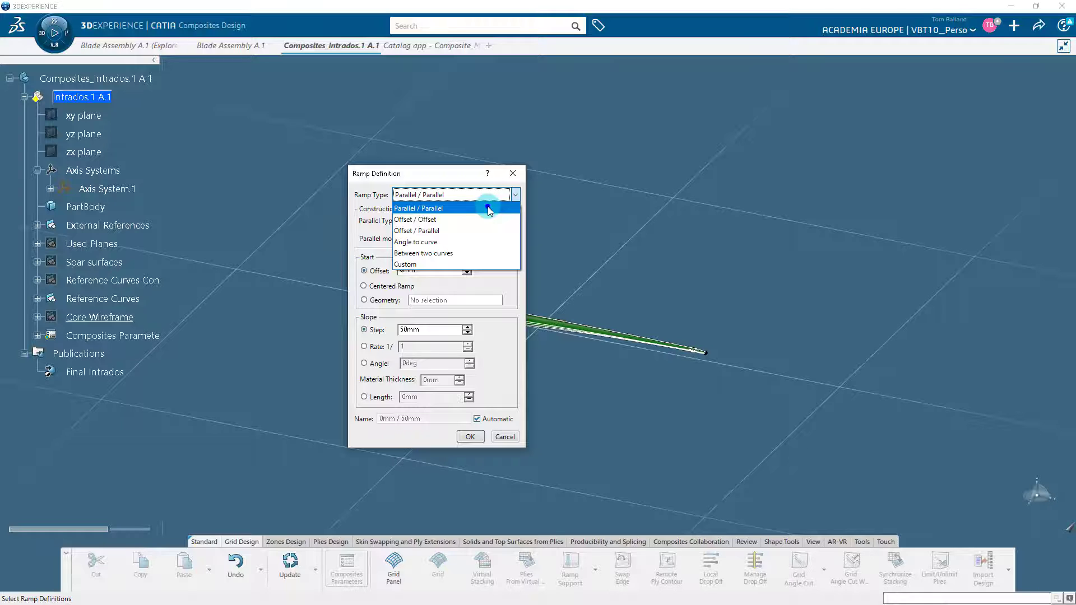
{"action": "left_click", "coordinate": [487, 209]}
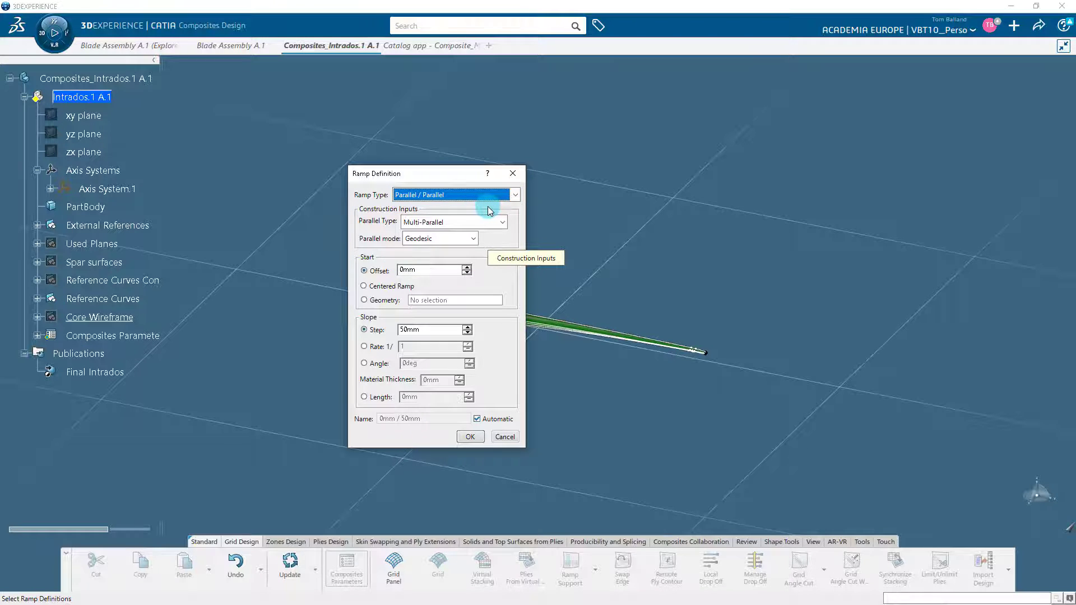
{"action": "left_click", "coordinate": [501, 222]}
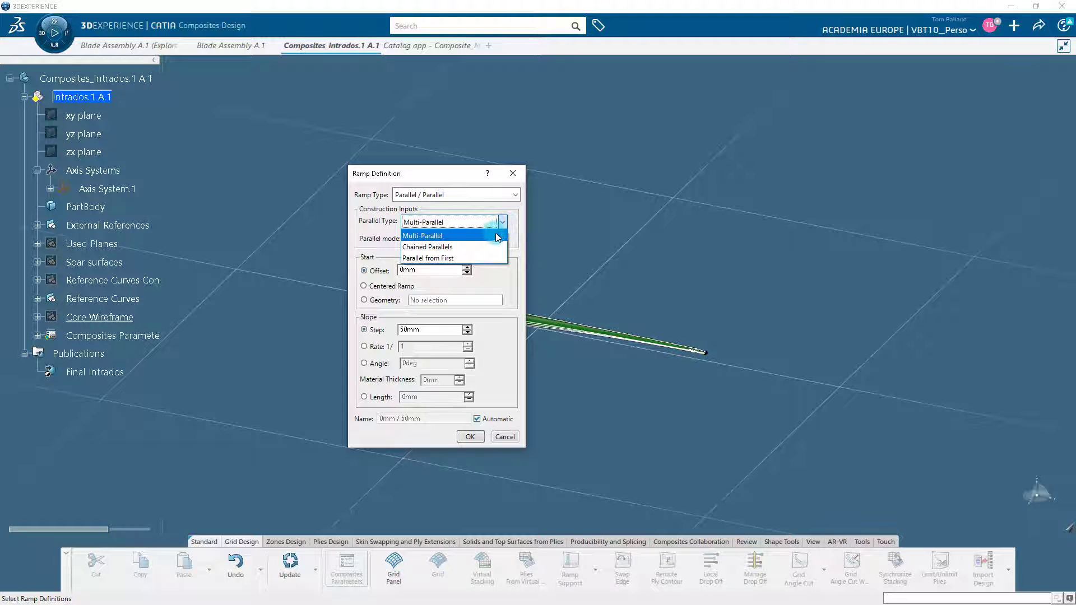
{"action": "left_click", "coordinate": [496, 235]}
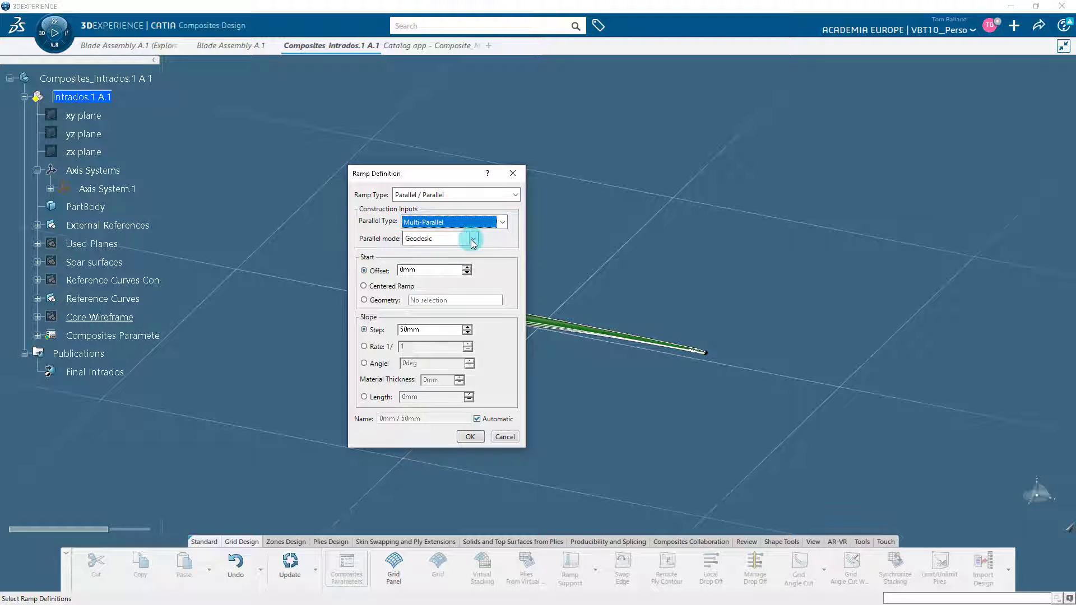
{"action": "left_click", "coordinate": [471, 240]}
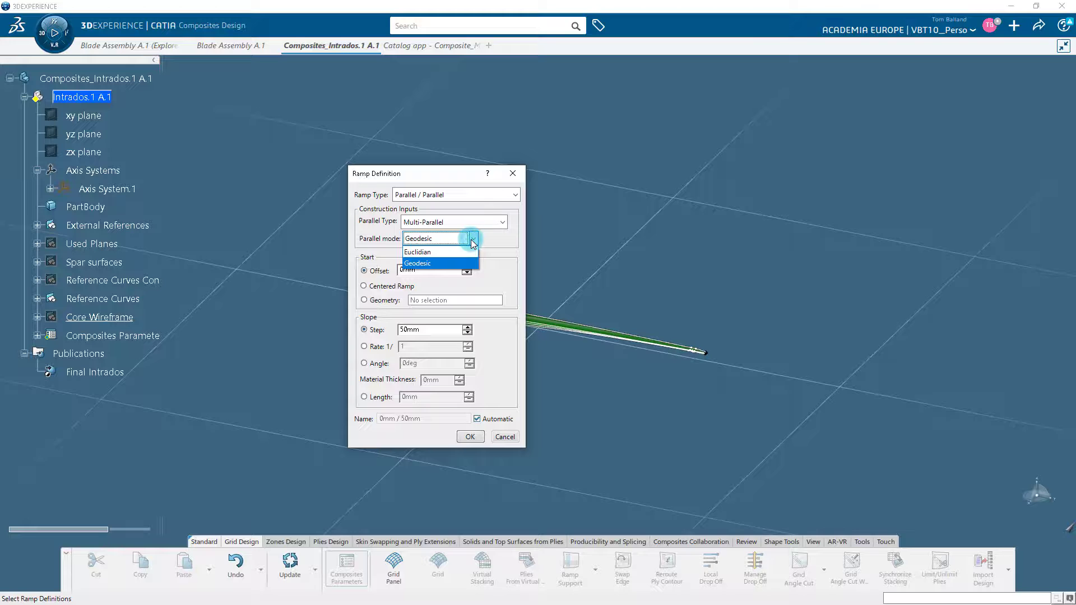
{"action": "left_click", "coordinate": [467, 264]}
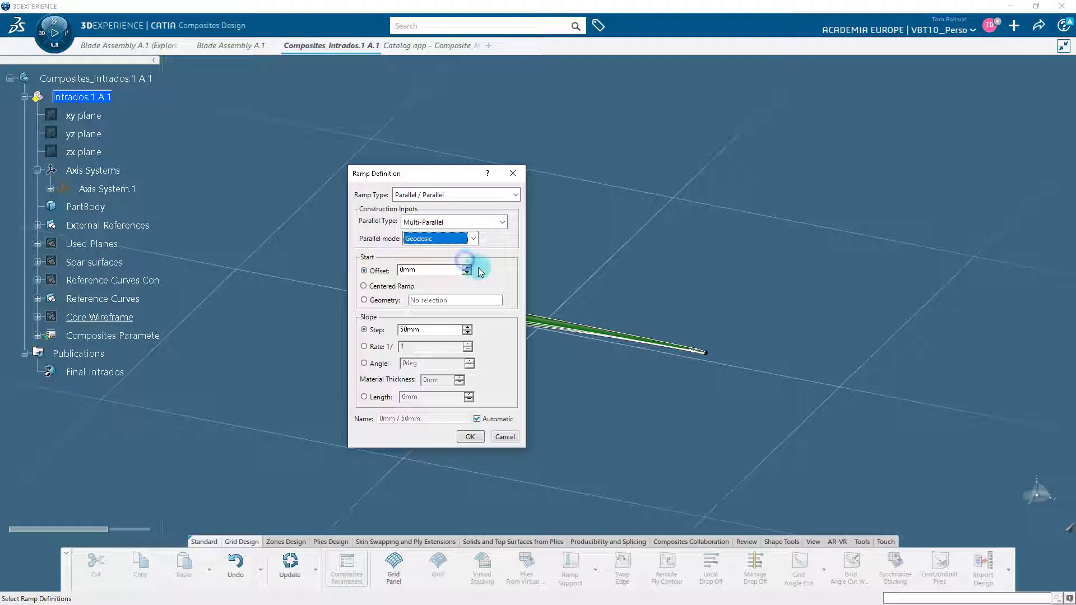
Complete the ramp definition with a 0 mm start offset and 50 mm slope step, and validate the composites parameters
{"action": "left_click", "coordinate": [433, 269]}
{"action": "left_click", "coordinate": [425, 331]}
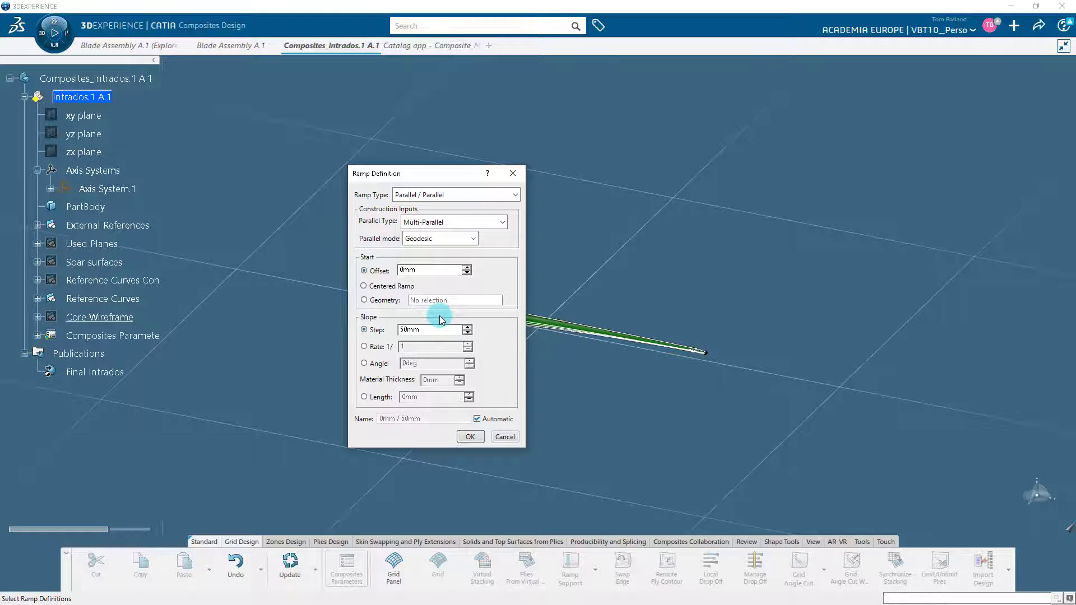
{"action": "left_click", "coordinate": [471, 437]}
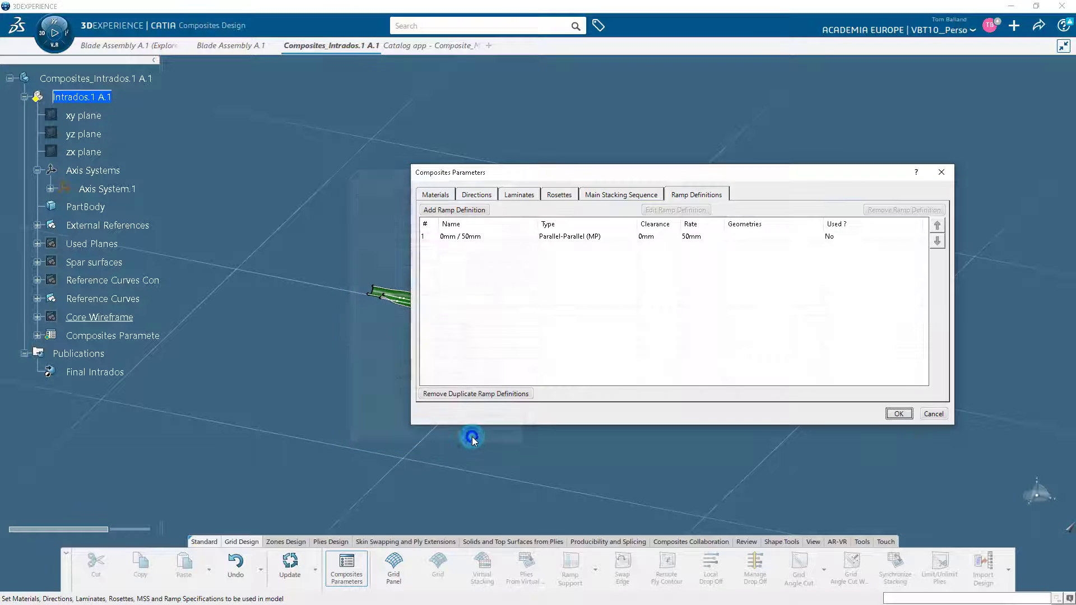
{"action": "left_click", "coordinate": [437, 197]}
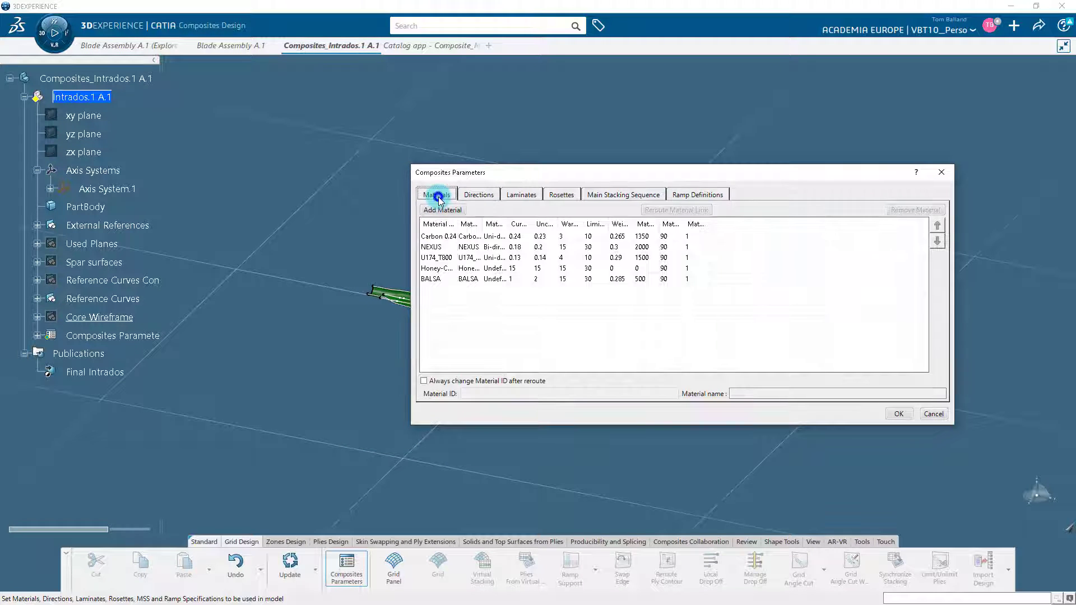
{"action": "left_click", "coordinate": [899, 414]}
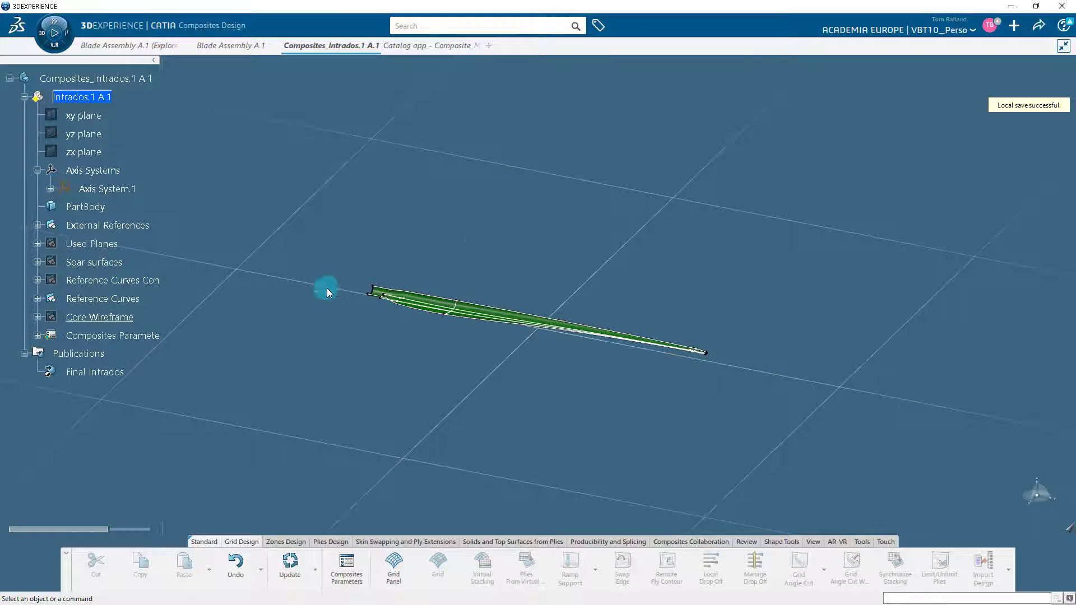
Review the materials, orientations, rosettes and ramp definitions stored under the part's composites parameters in the tree
{"action": "left_click", "coordinate": [37, 336]}
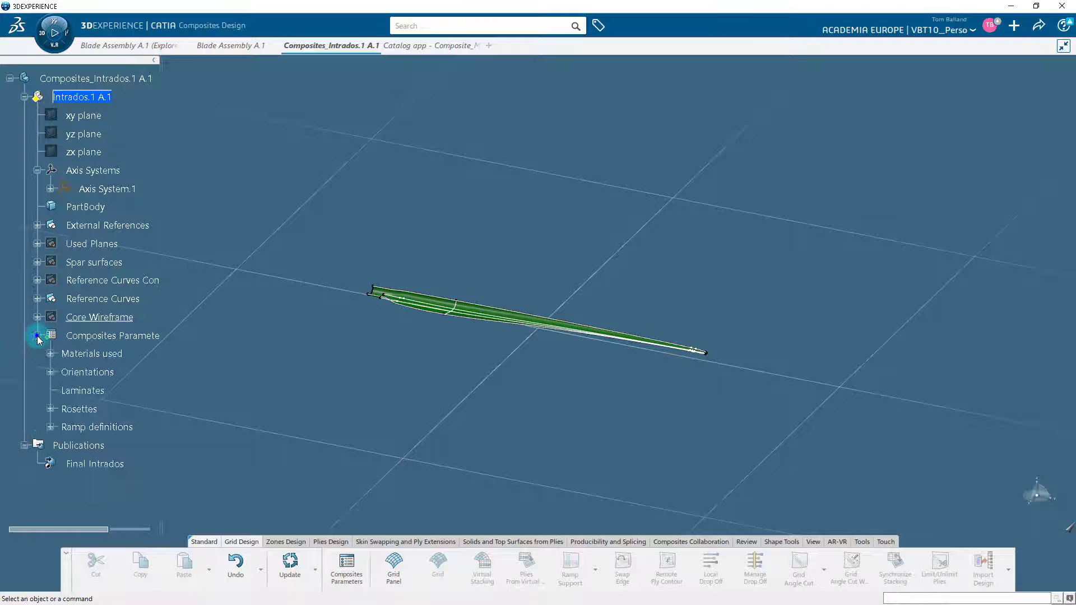
{"action": "left_click", "coordinate": [51, 354]}
{"action": "left_click", "coordinate": [60, 355]}
{"action": "left_click", "coordinate": [49, 373]}
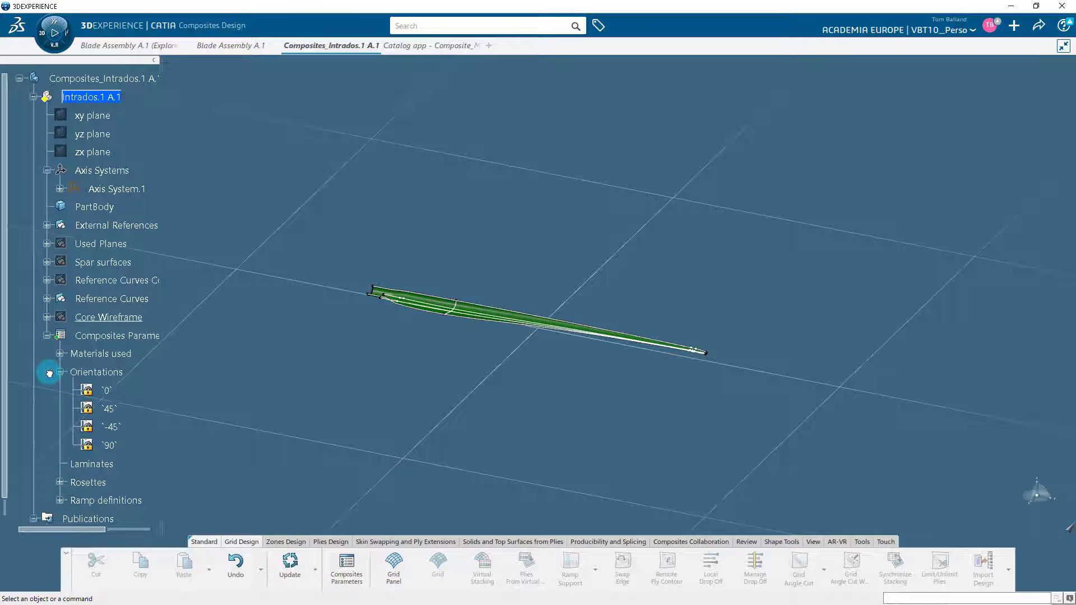
{"action": "left_click", "coordinate": [59, 372]}
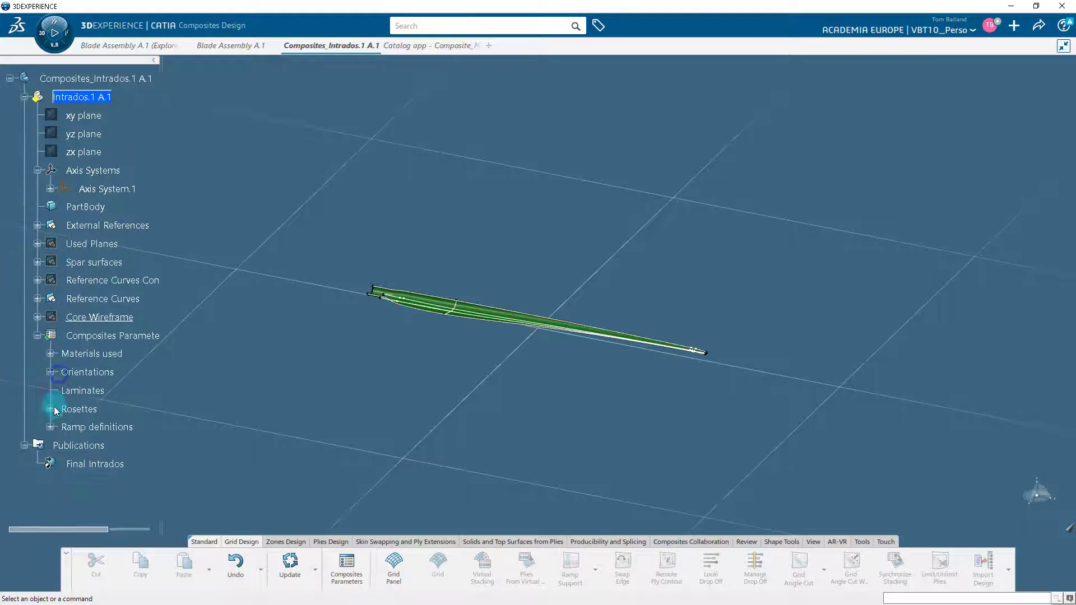
{"action": "left_click", "coordinate": [51, 409]}
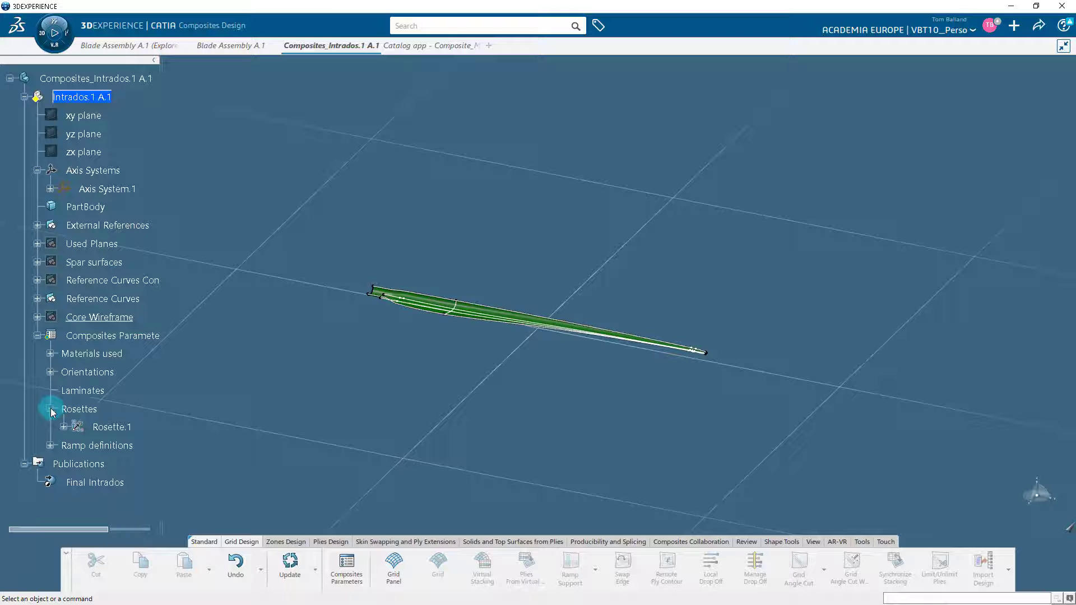
{"action": "left_click", "coordinate": [51, 410]}
{"action": "left_click", "coordinate": [51, 427]}
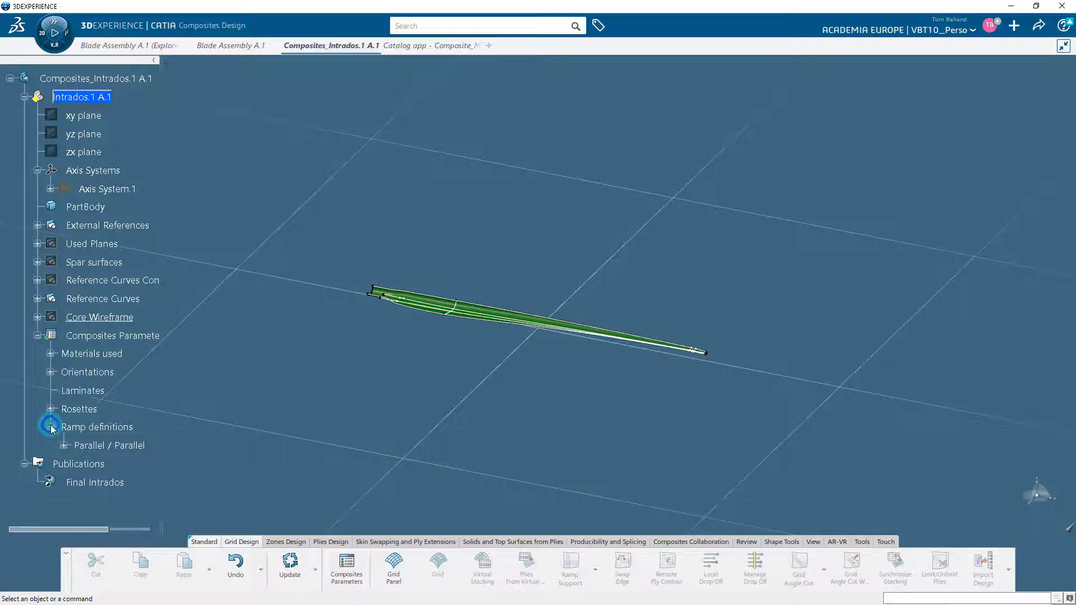
{"action": "left_click", "coordinate": [51, 427]}
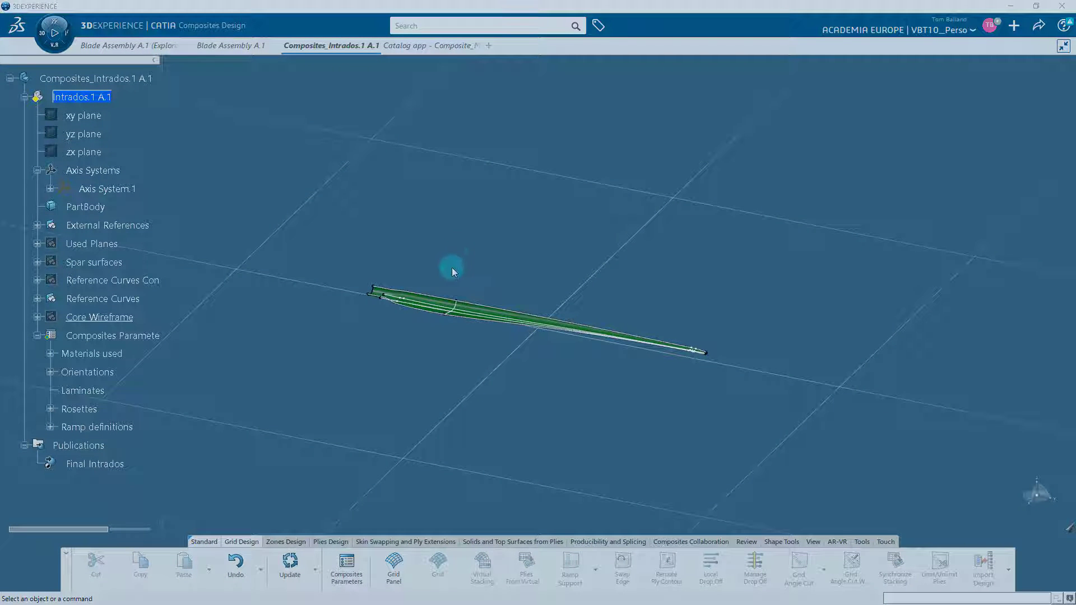
Start a grid panel with the Final Intrados surface as support and Rosette.1 as its rosette
{"action": "left_click", "coordinate": [395, 562]}
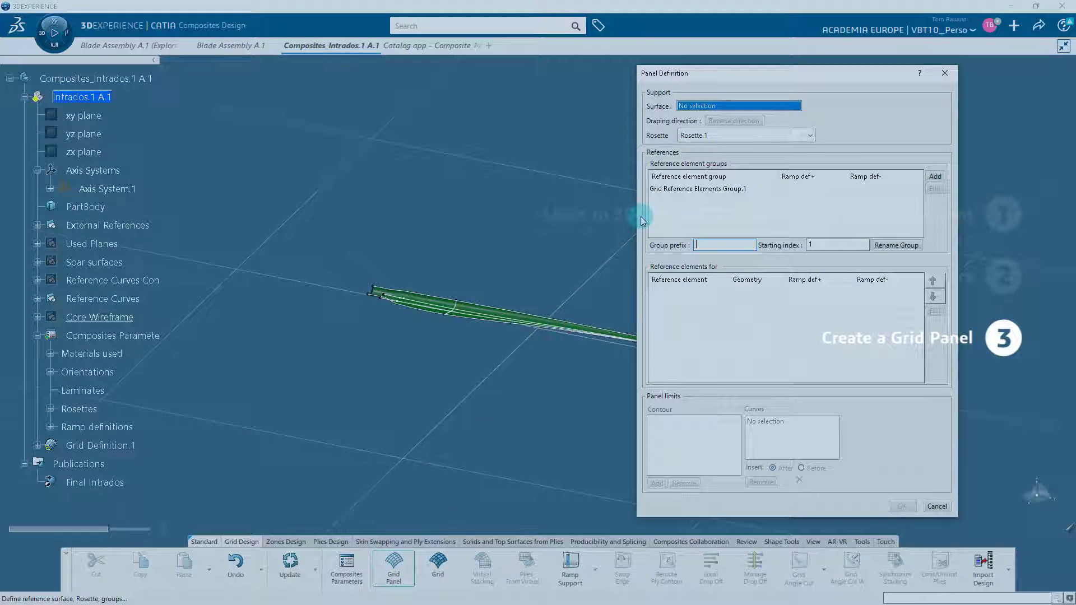
{"action": "left_click", "coordinate": [501, 319]}
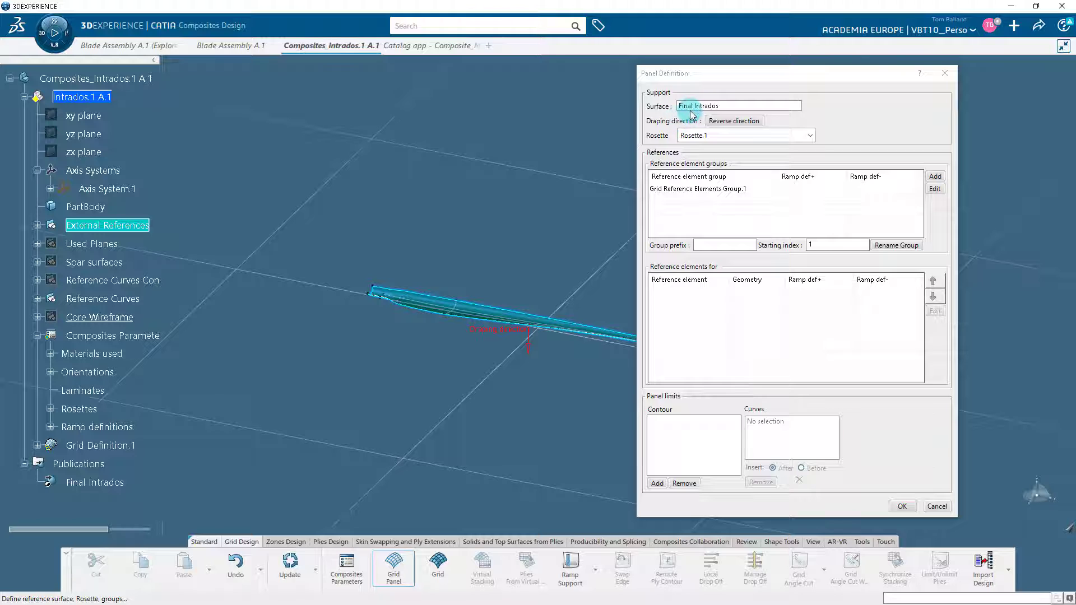
{"action": "middle_click_drag", "start_coordinate": [554, 192], "coordinate": [470, 475]}
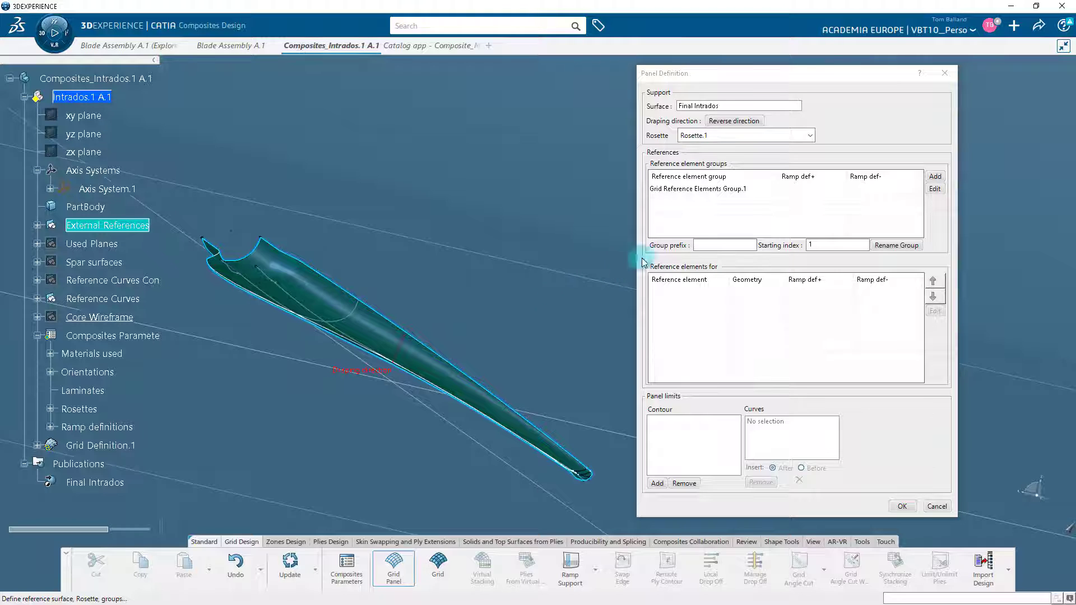
{"action": "left_click", "coordinate": [810, 135]}
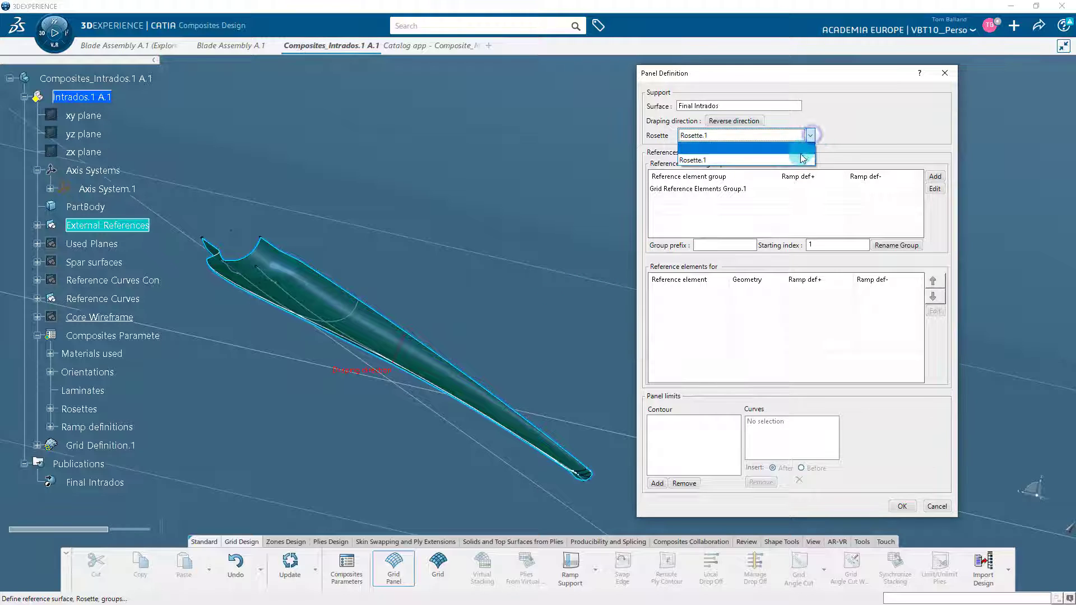
{"action": "left_click", "coordinate": [802, 160]}
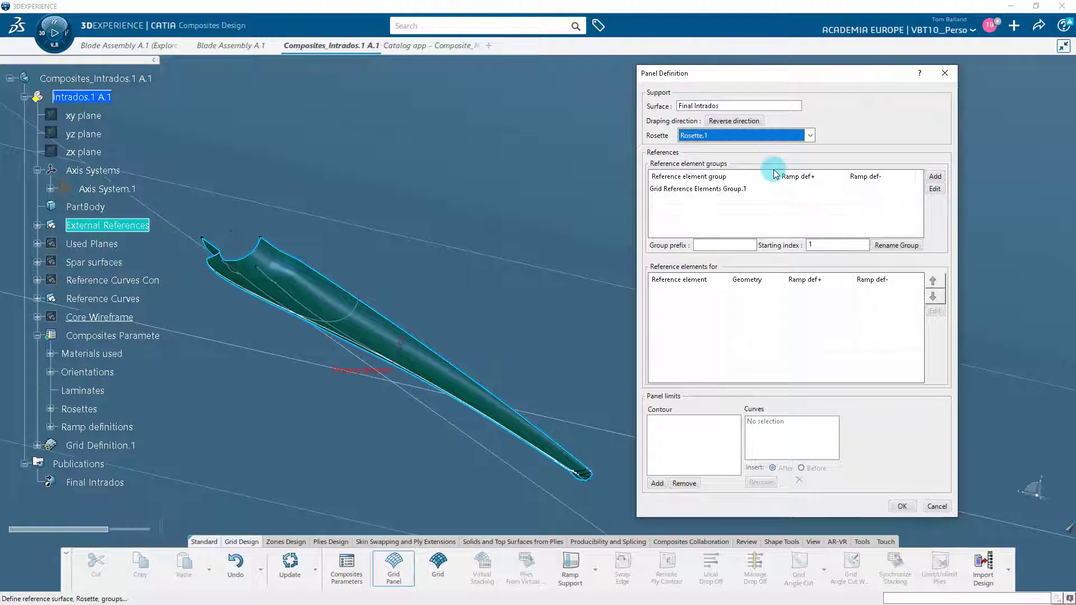
Add the curves Reference.1, Reference.2, Reference.3 and Reference.4 as reference elements of Grid Reference Elements Group.1
{"action": "left_click", "coordinate": [741, 189]}
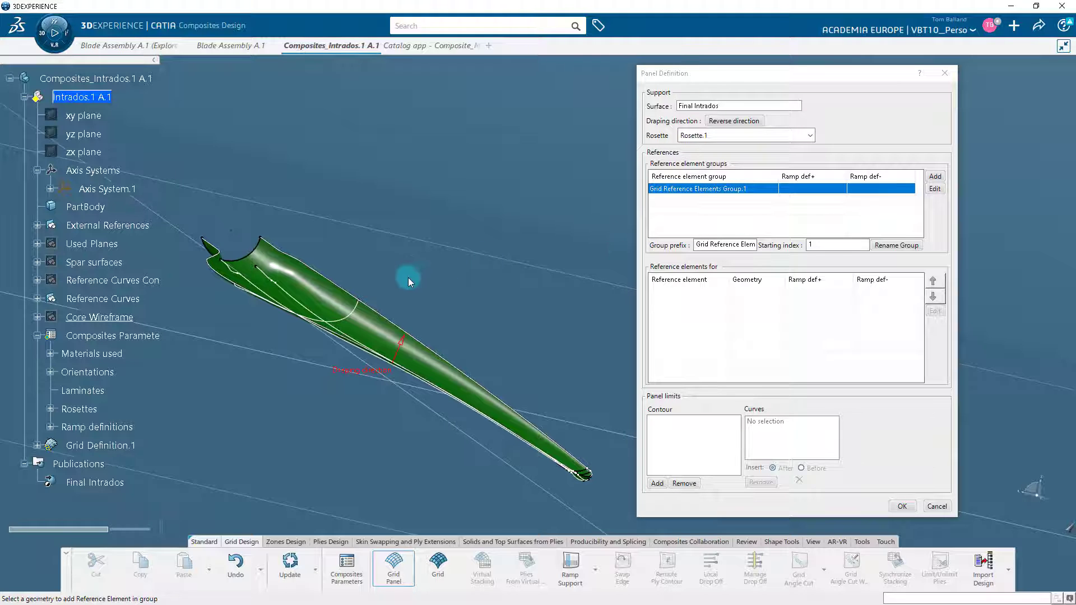
{"action": "left_click", "coordinate": [37, 299]}
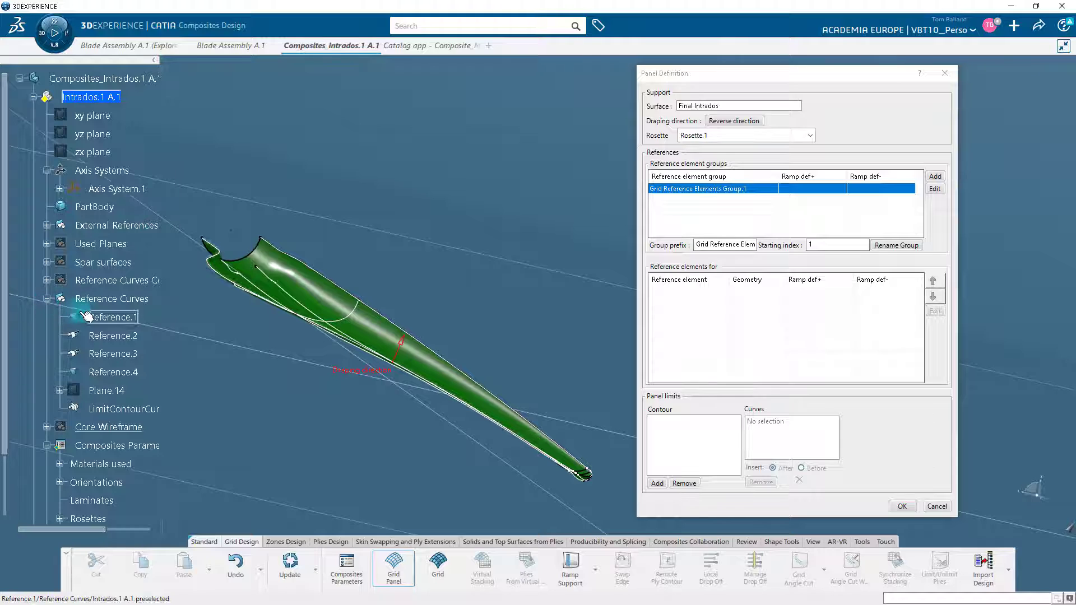
{"action": "left_click", "coordinate": [114, 320]}
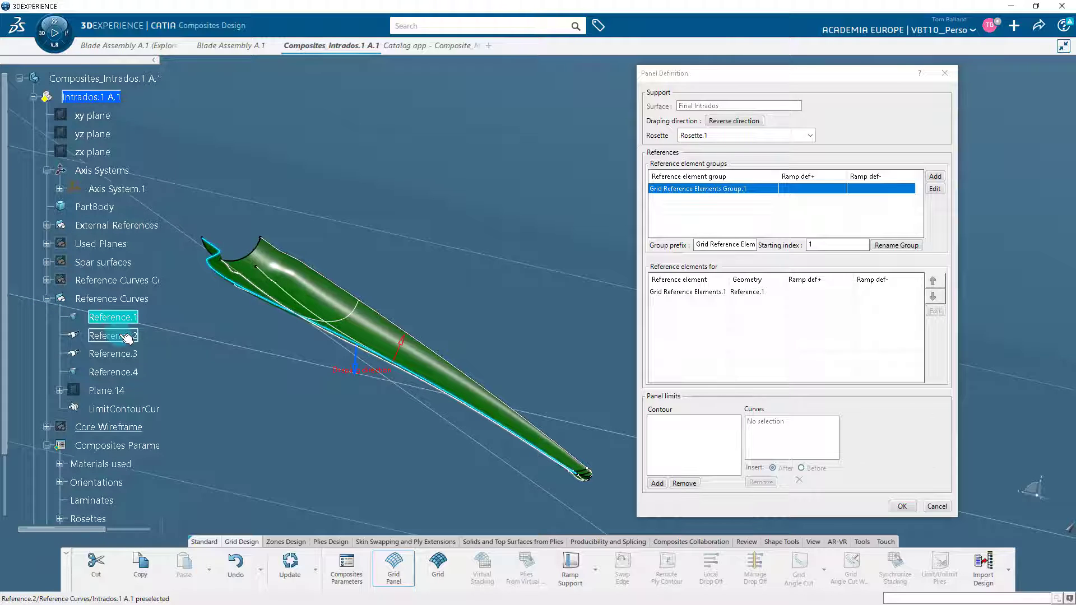
{"action": "left_click", "coordinate": [124, 336]}
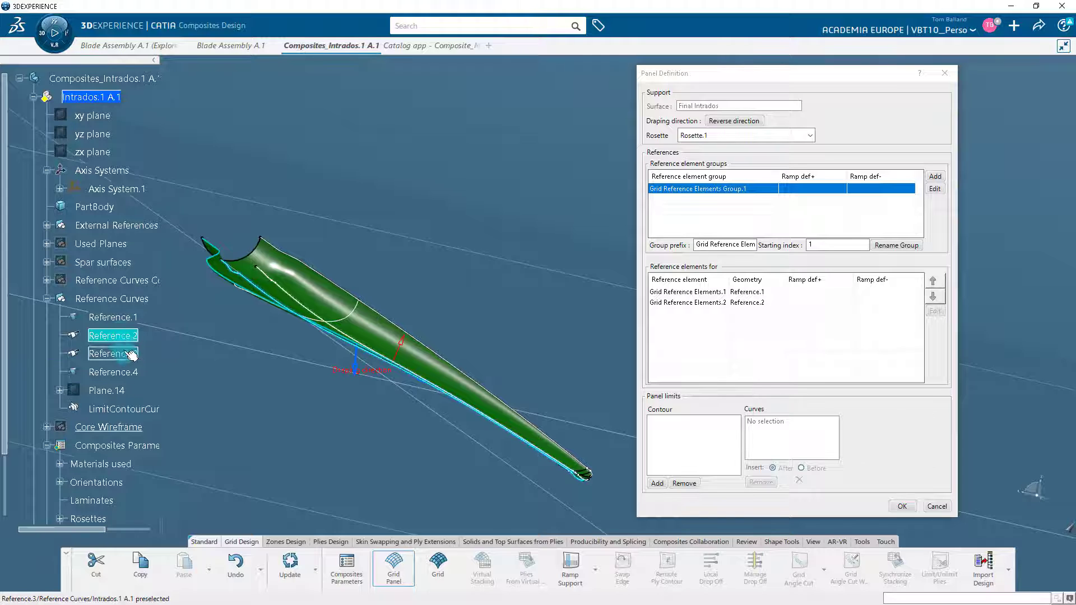
{"action": "left_click", "coordinate": [131, 355]}
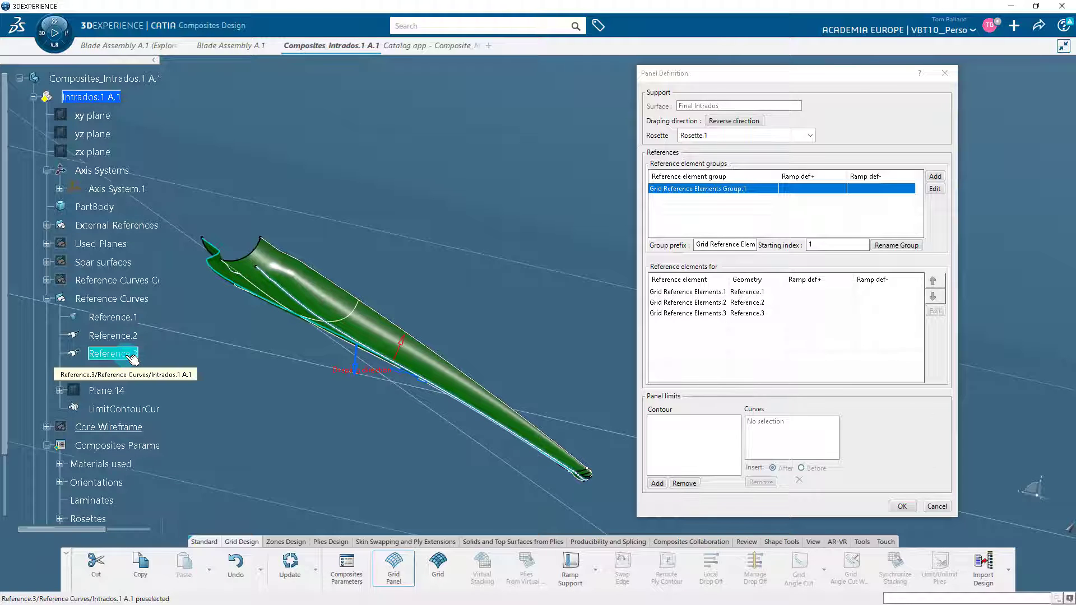
{"action": "left_click", "coordinate": [131, 372]}
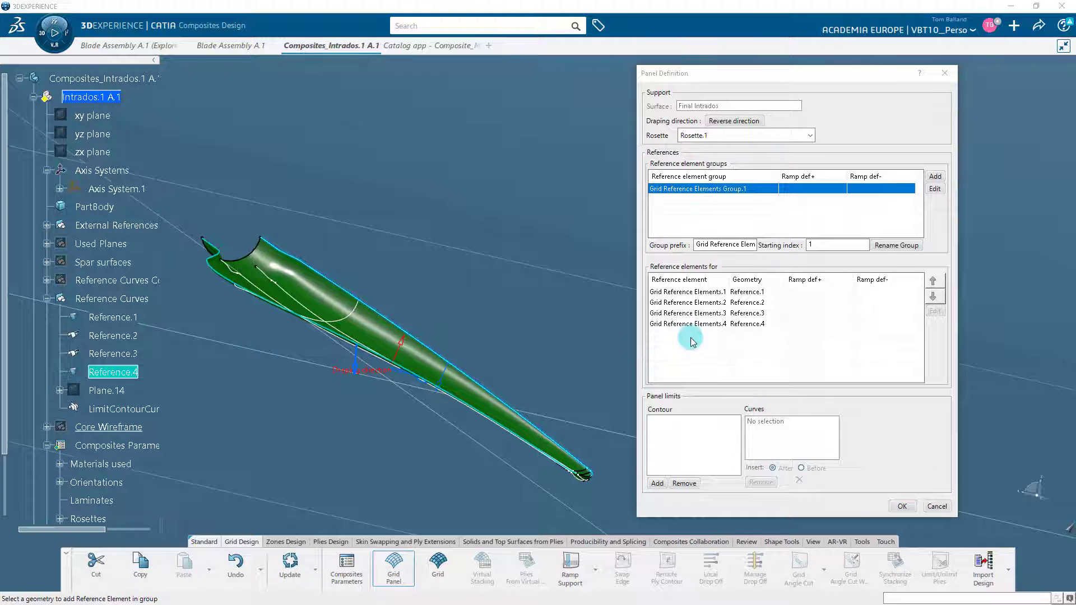
Edit Grid Reference Elements Group.1 to use 0mm / 50mm as the default ramp definition, the same on both sides
{"action": "left_click", "coordinate": [765, 191]}
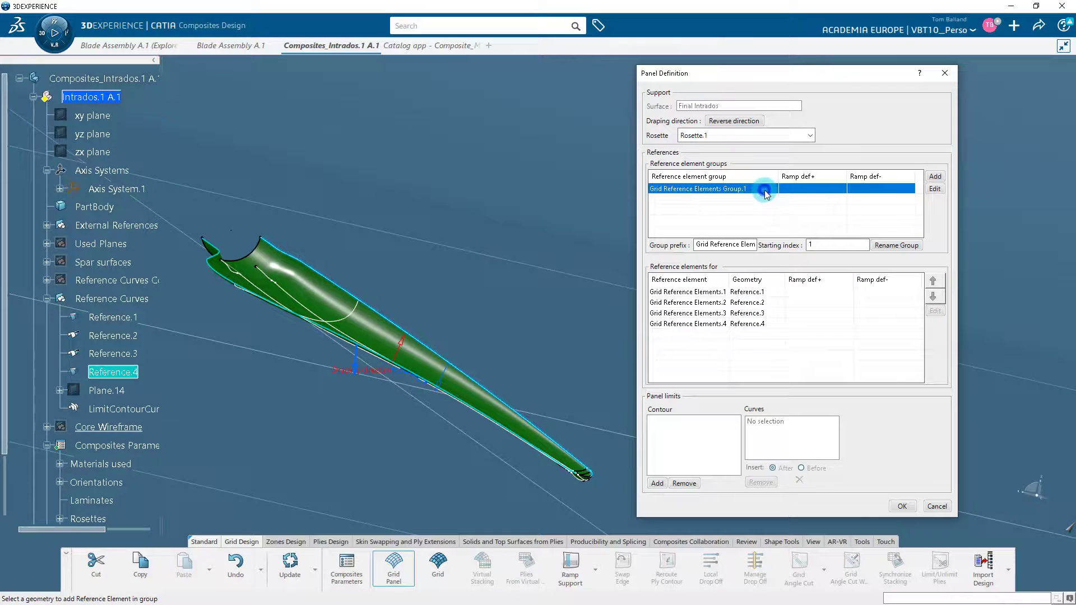
{"action": "left_click", "coordinate": [932, 189]}
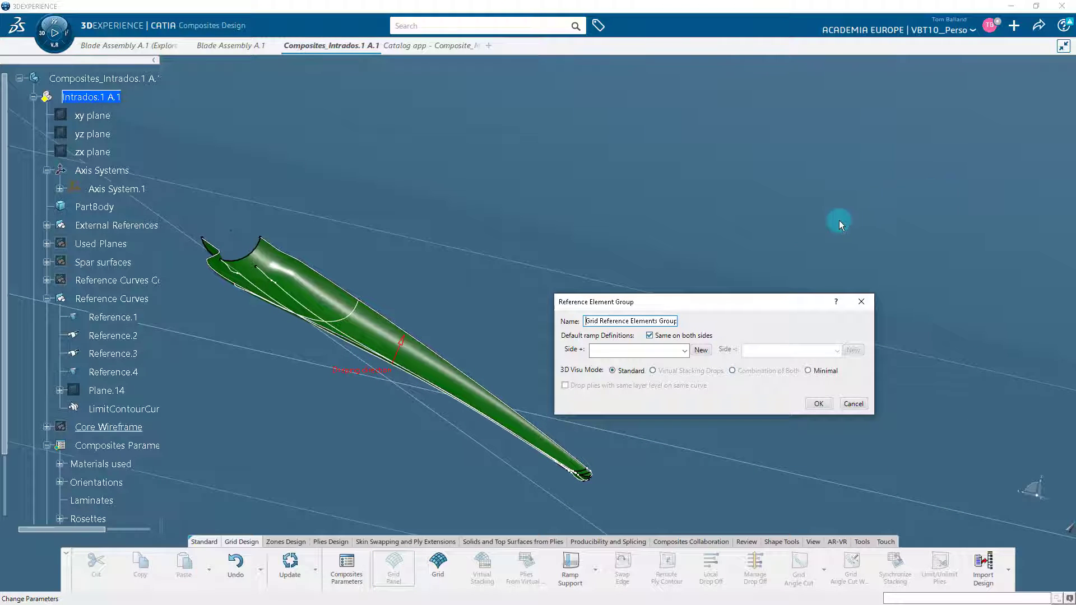
{"action": "left_click", "coordinate": [649, 336]}
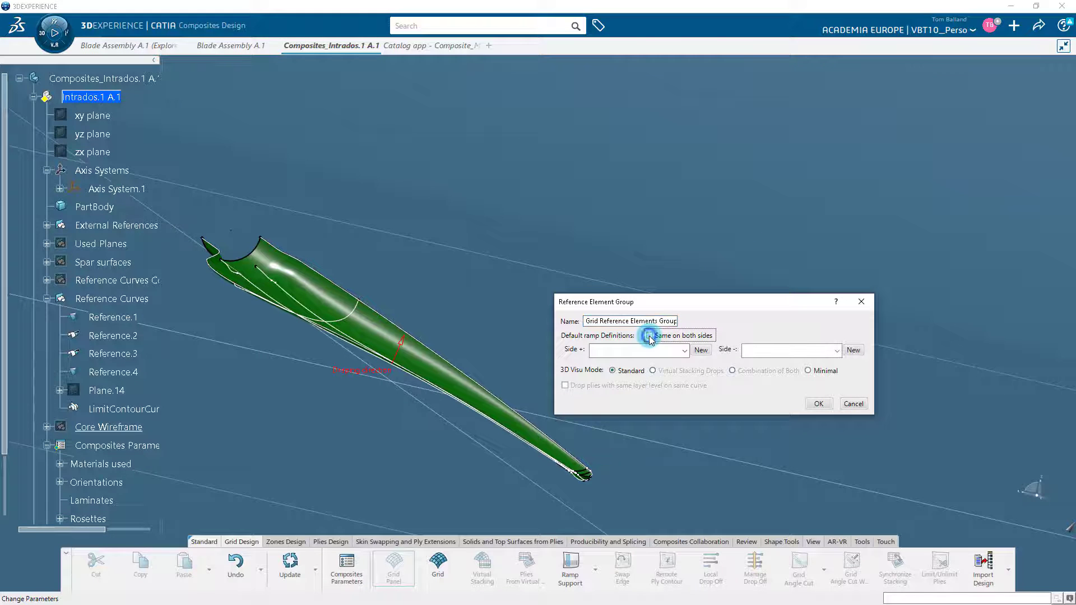
{"action": "left_click", "coordinate": [649, 336]}
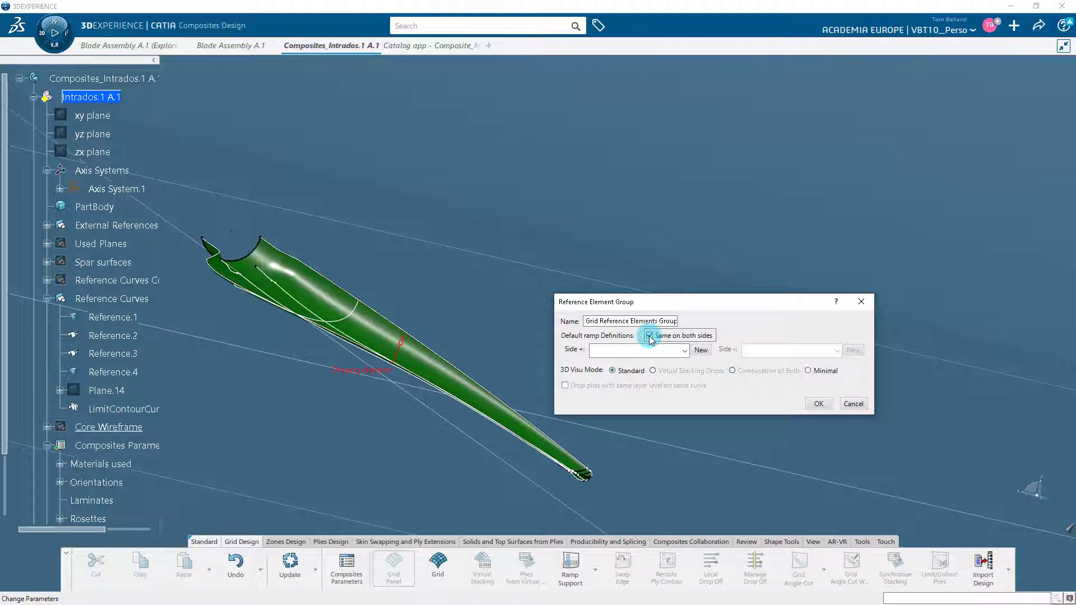
{"action": "left_click", "coordinate": [684, 351]}
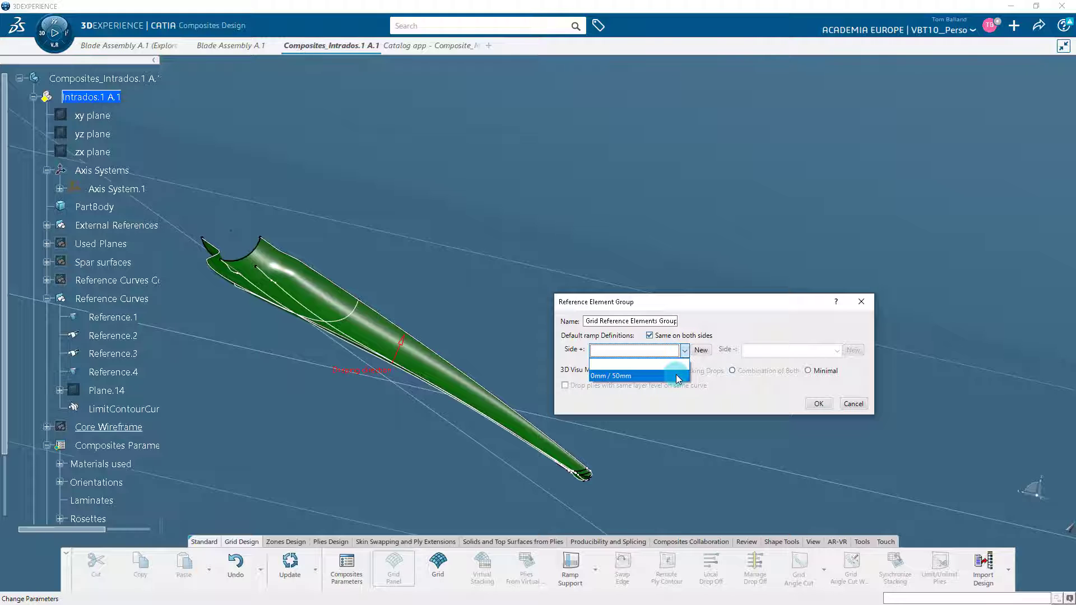
{"action": "left_click", "coordinate": [677, 377]}
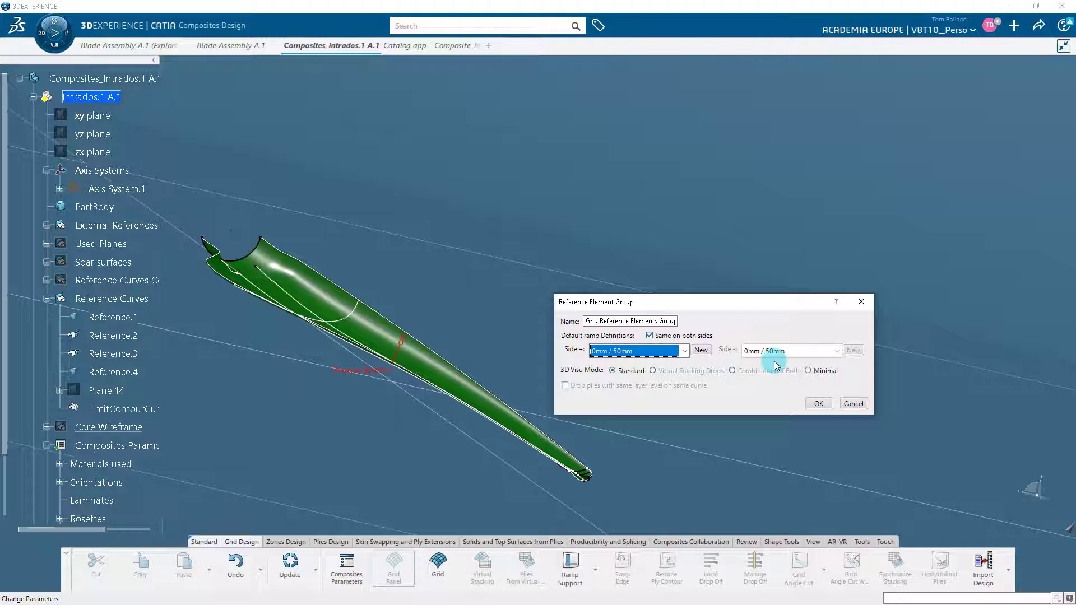
Propagate the ramp change to the group's reference elements, including sub-staggering definitions, and validate the grid panel
{"action": "left_click", "coordinate": [818, 404]}
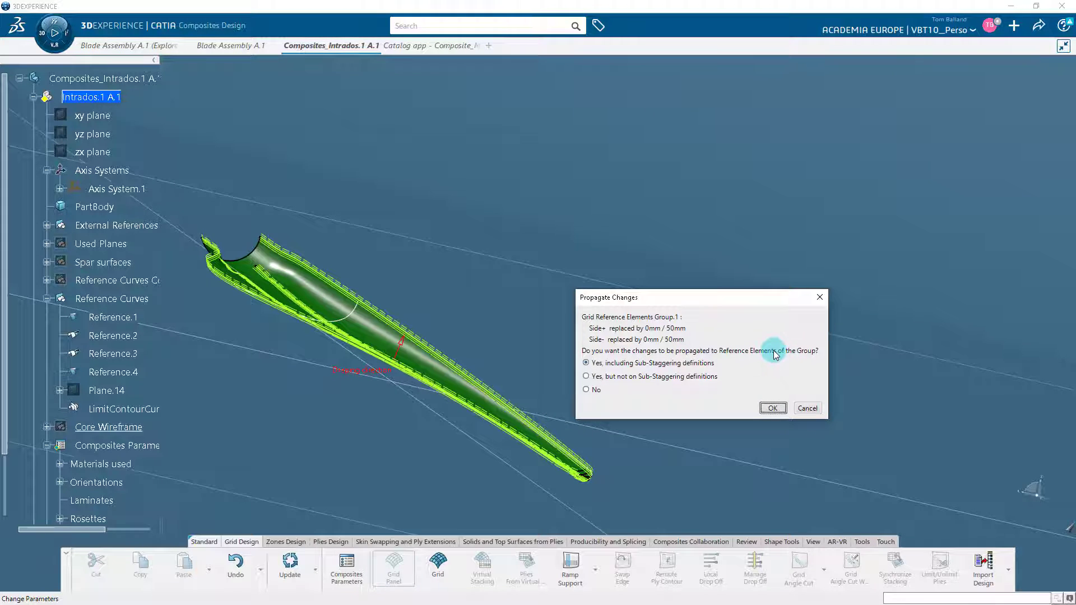
{"action": "left_click", "coordinate": [772, 408]}
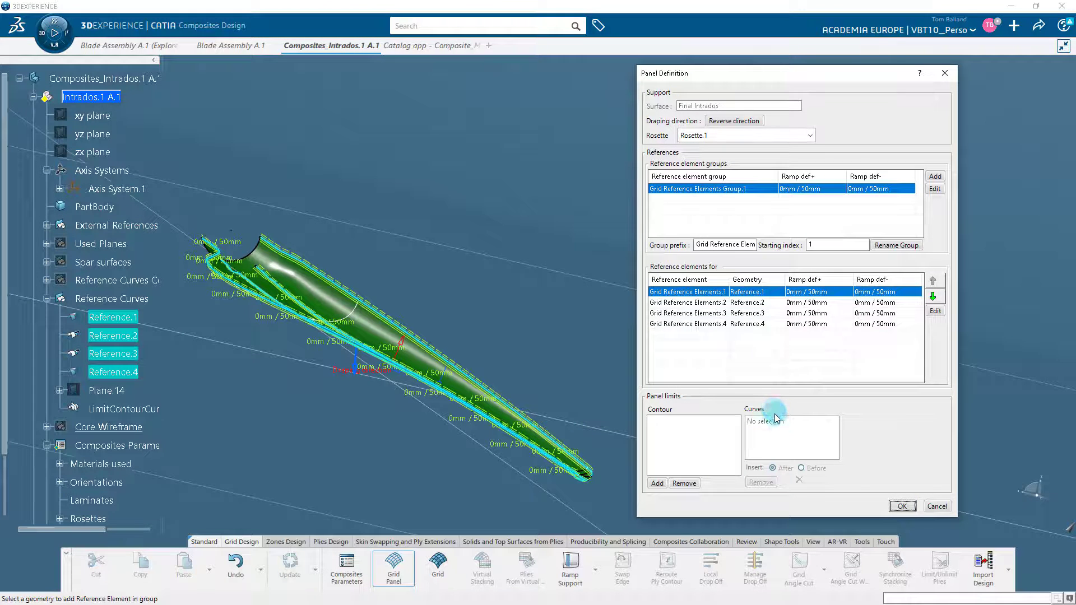
{"action": "left_click", "coordinate": [906, 507]}
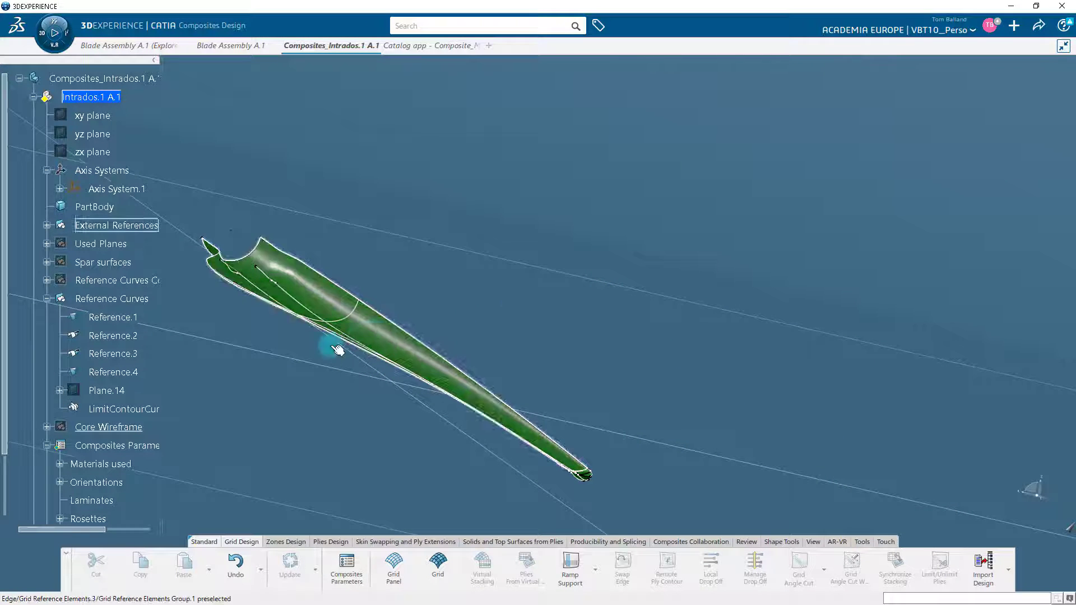
Expand Grid Definition.1 in the tree down to the reference elements of Grid Panel.1, and save the work locally
{"action": "left_click_drag", "start_coordinate": [6, 395], "coordinate": [4, 461]}
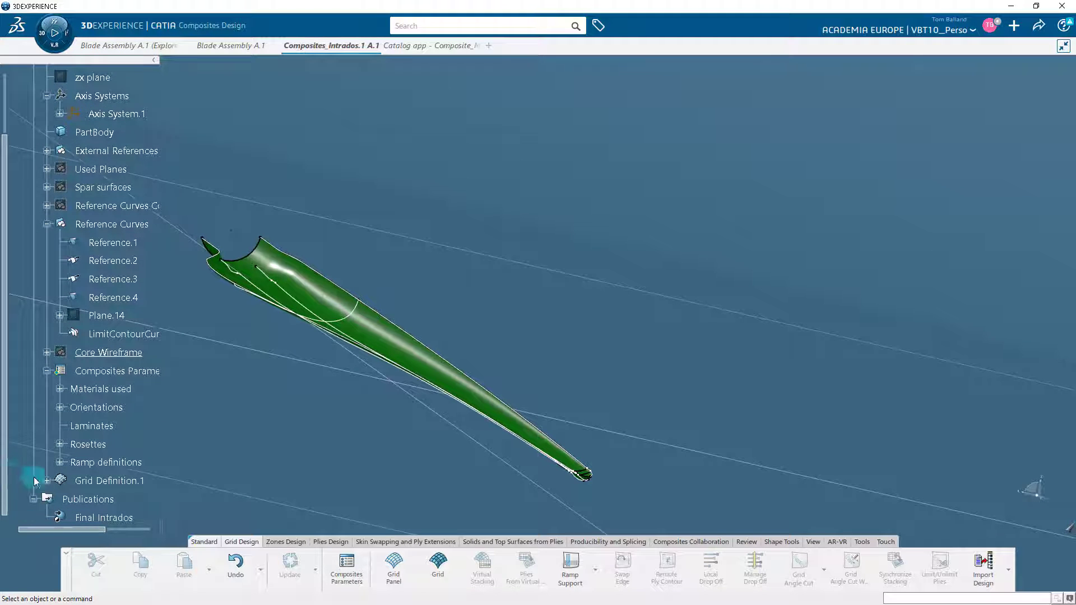
{"action": "left_click", "coordinate": [73, 481]}
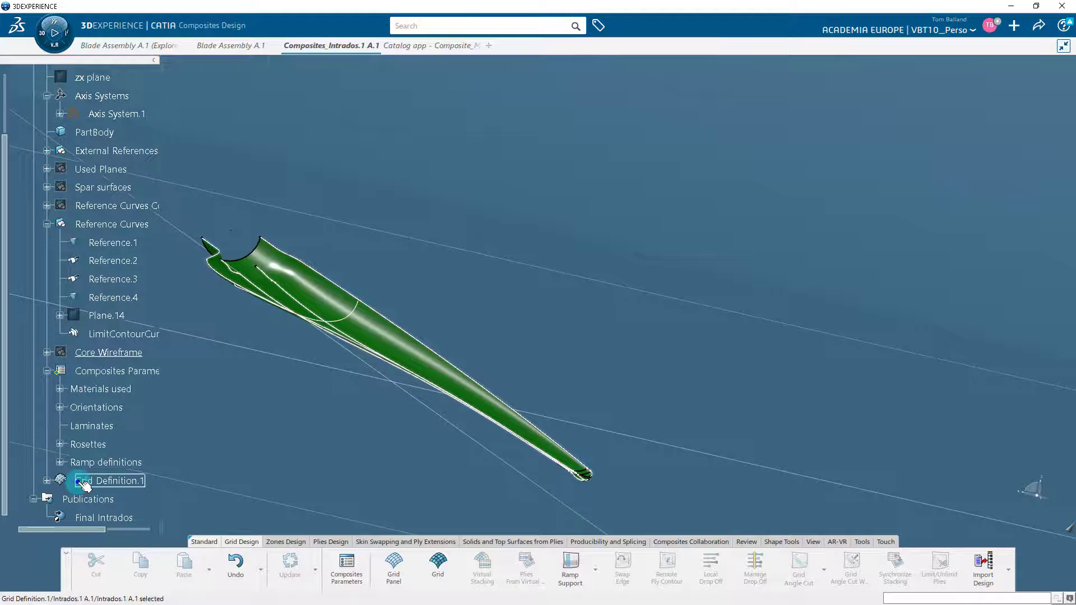
{"action": "left_click", "coordinate": [46, 480]}
{"action": "scroll", "coordinate": [79, 471], "scroll_direction": "down", "scroll_amount": 1}
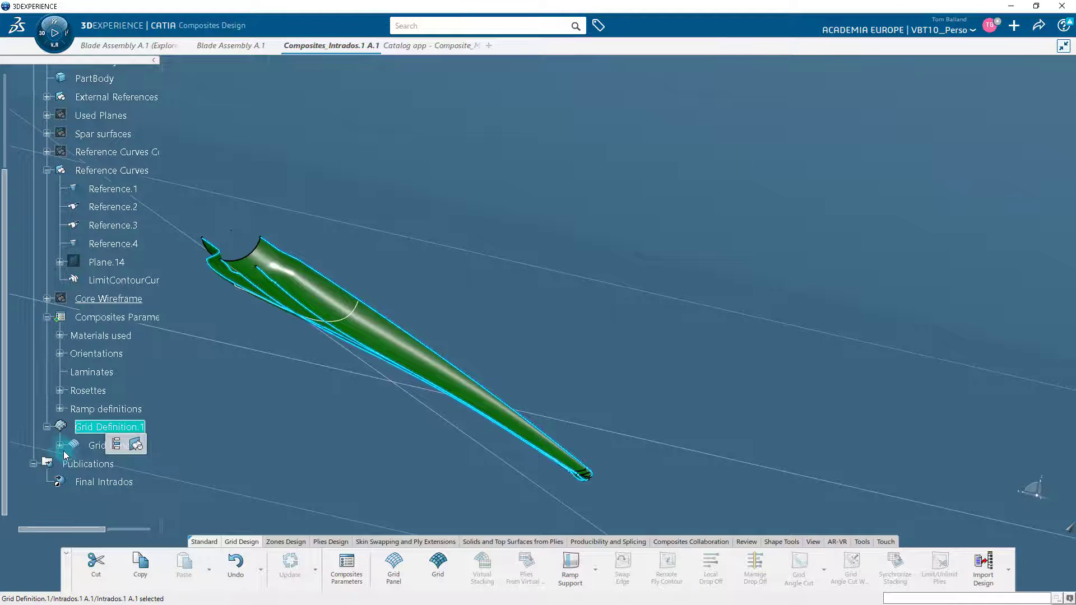
{"action": "left_click", "coordinate": [60, 445]}
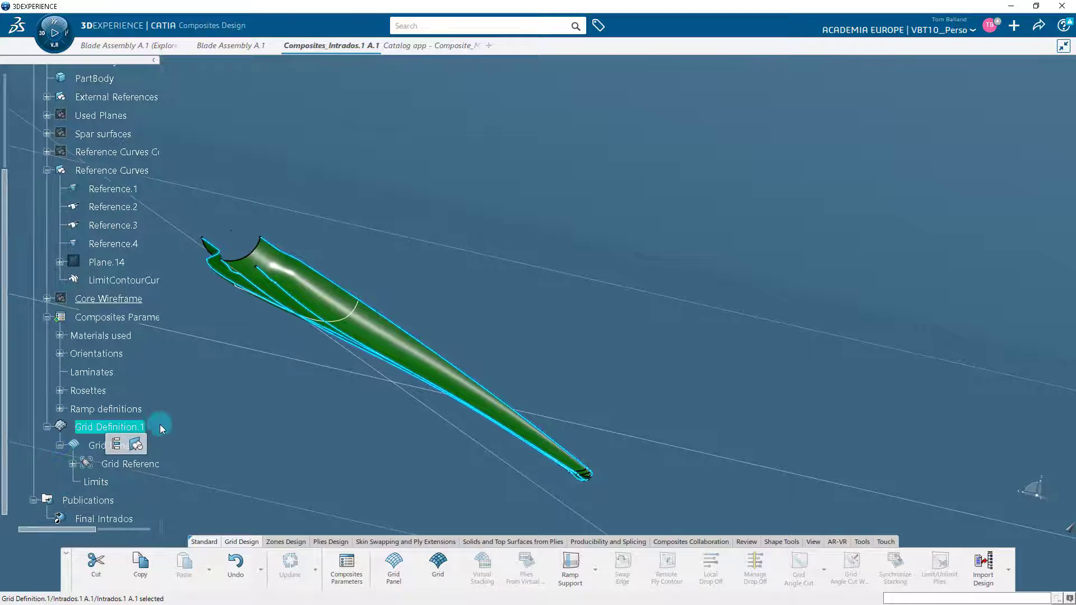
{"action": "left_click", "coordinate": [73, 464]}
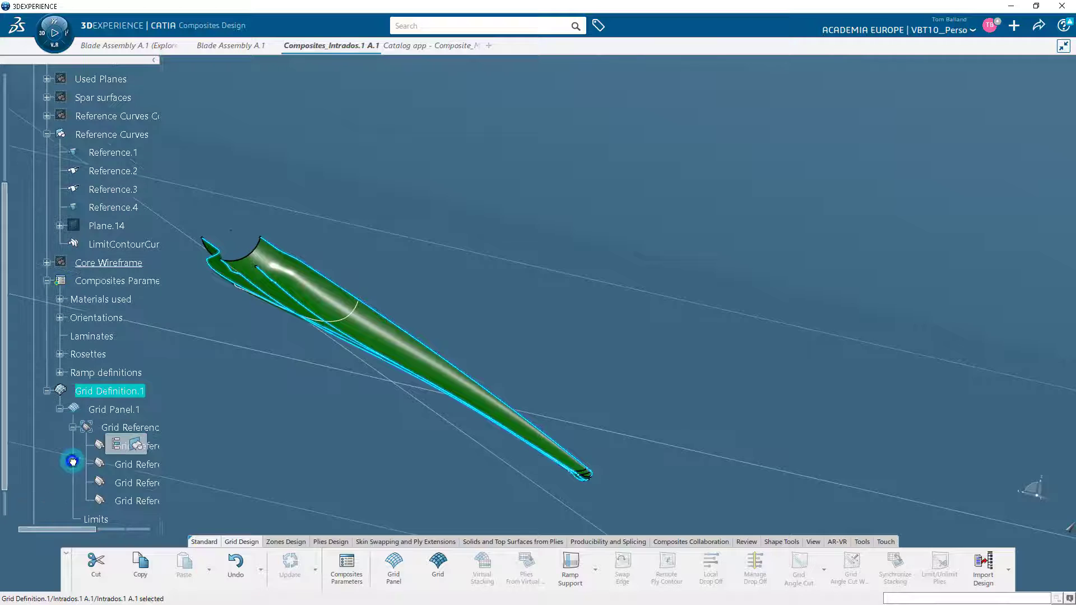
{"action": "mouse_move", "coordinate": [87, 529]}
{"action": "left_mouse_down"}
{"action": "mouse_move", "coordinate": [132, 529]}
{"action": "mouse_move", "coordinate": [99, 529]}
{"action": "left_mouse_up"}
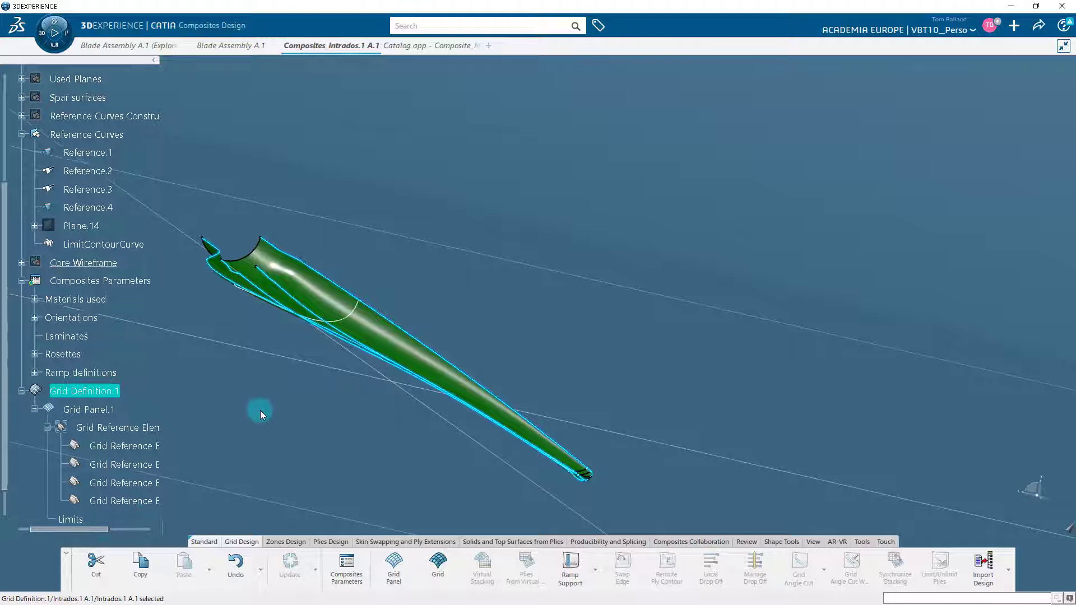
{"action": "middle_click_drag", "start_coordinate": [389, 314], "coordinate": [533, 284]}
{"action": "key", "text": "ctrl+s"}
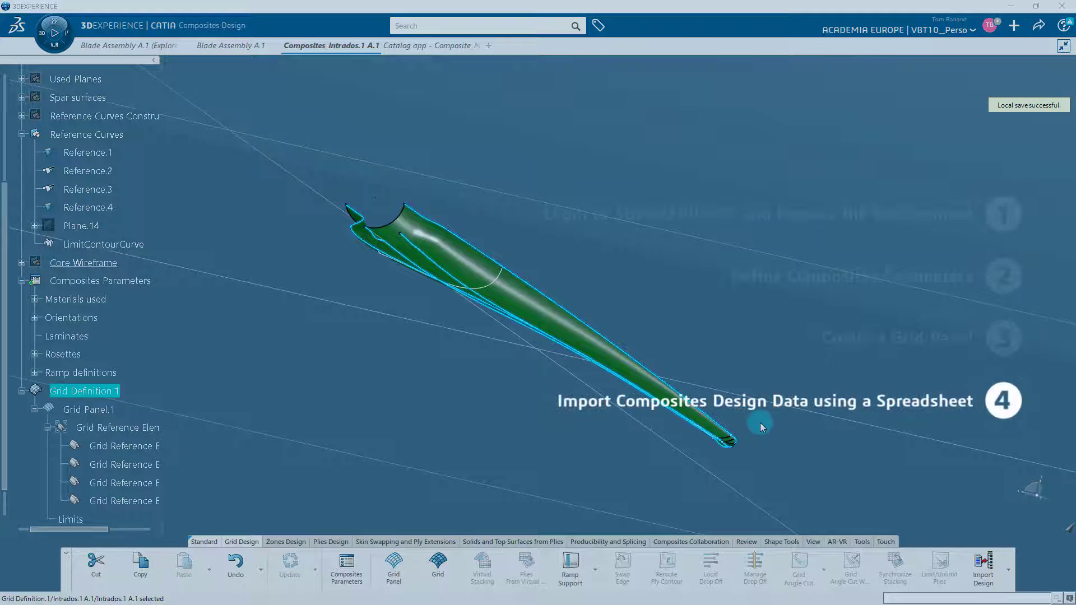
Start a composites design import using the default format with plies group column and the file Intradose_Design_Import.xls
{"action": "left_click", "coordinate": [980, 563]}
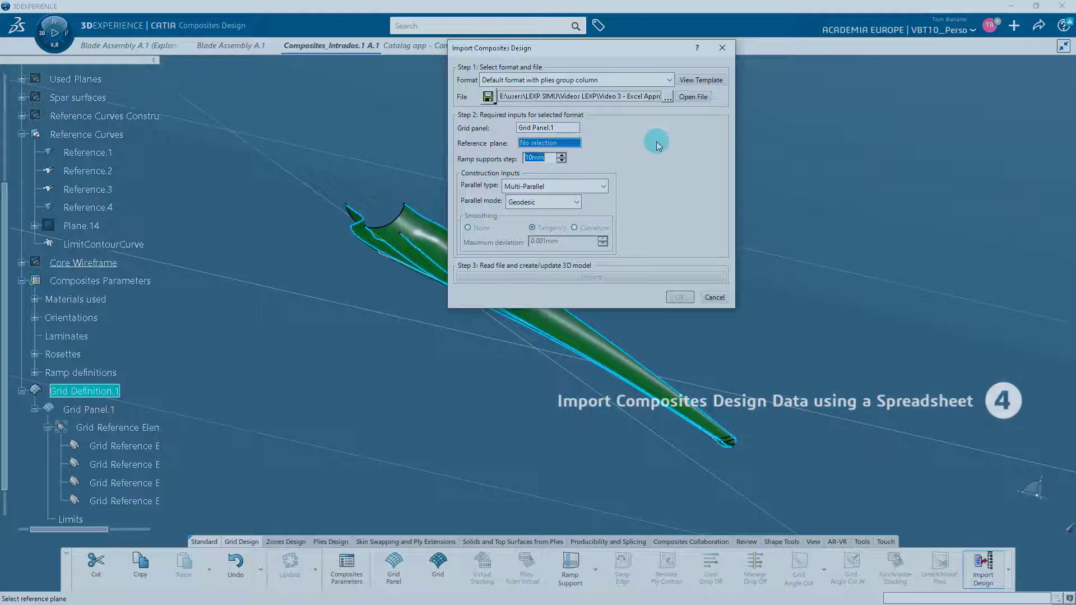
{"action": "left_click", "coordinate": [671, 81]}
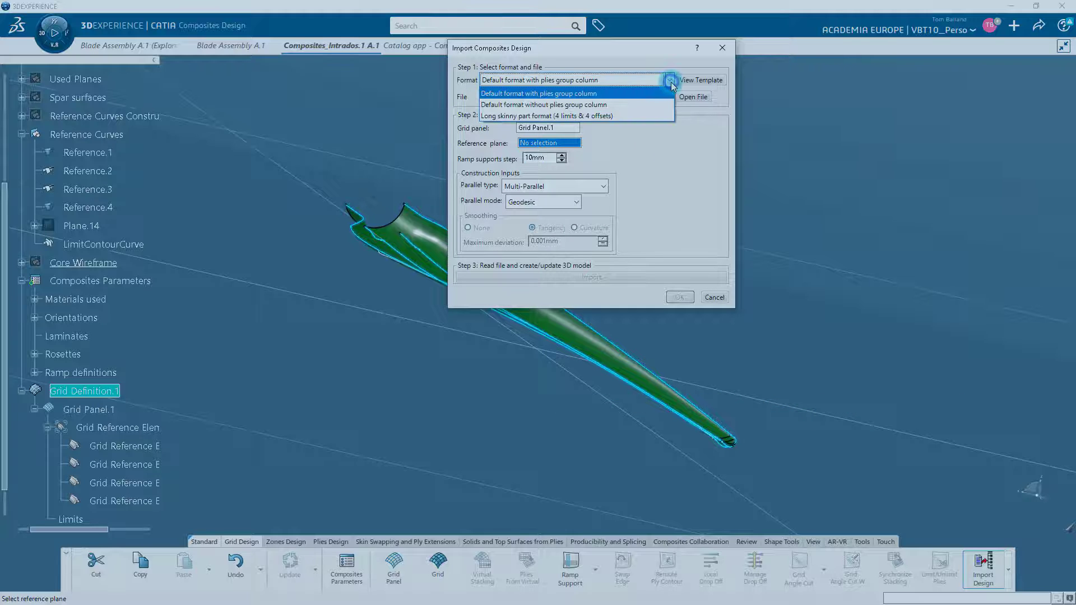
{"action": "left_click", "coordinate": [655, 92]}
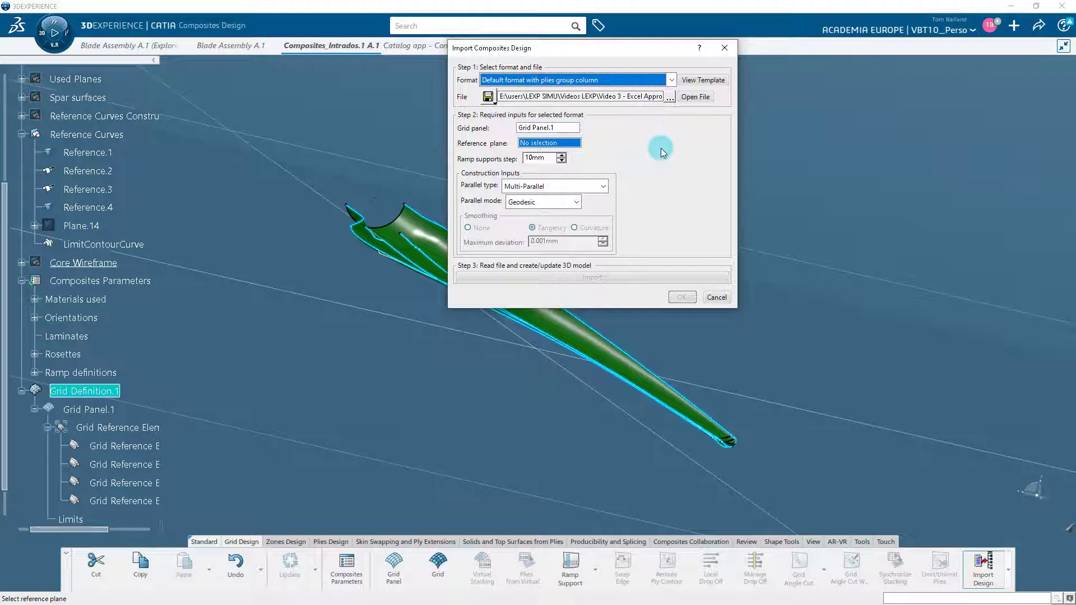
{"action": "left_click", "coordinate": [670, 97]}
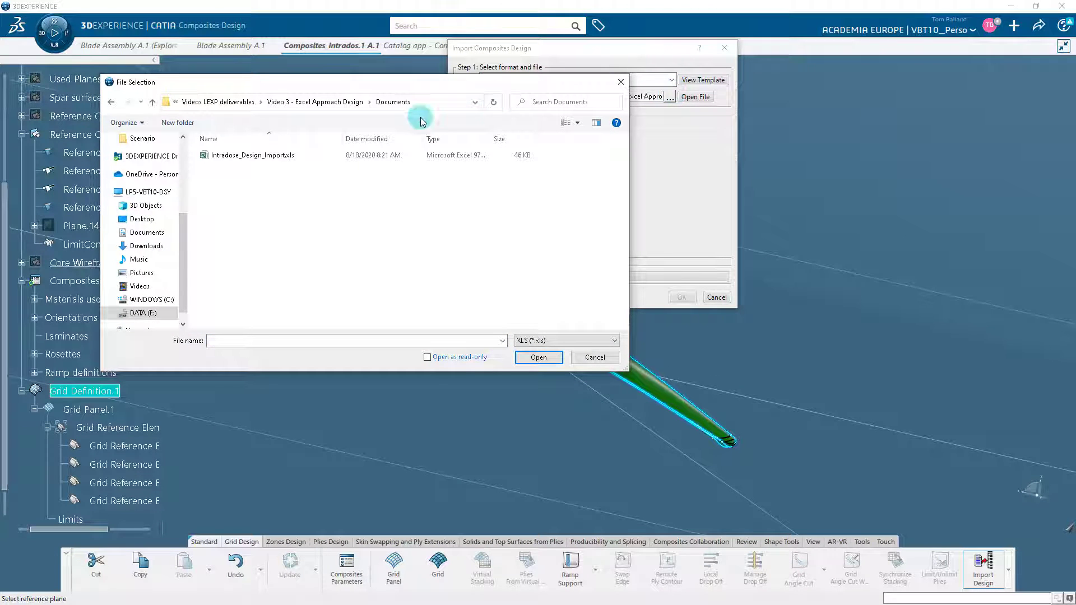
{"action": "left_click", "coordinate": [274, 154]}
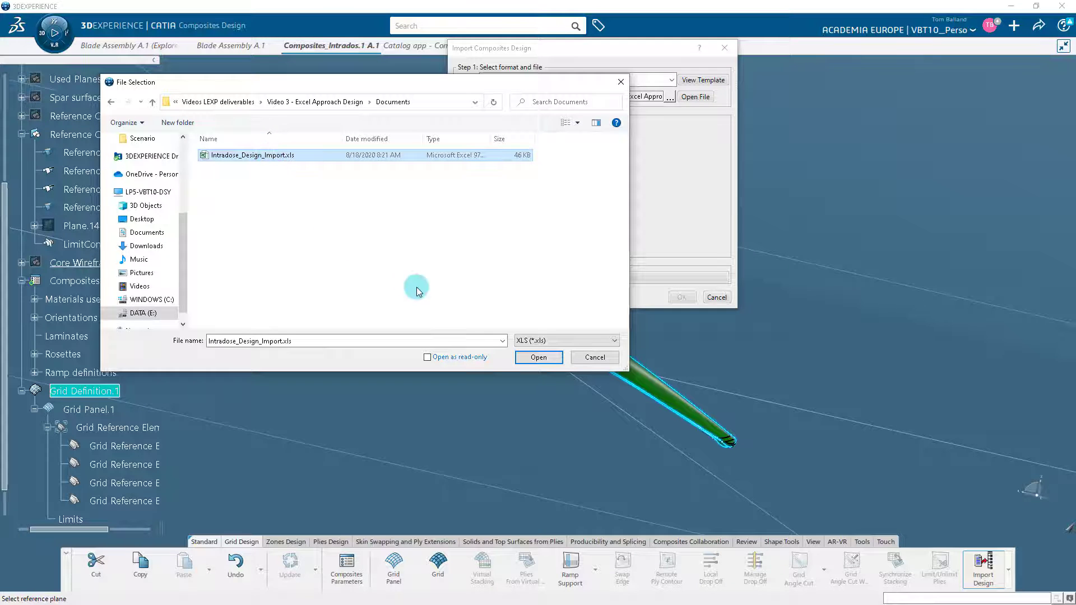
{"action": "left_click", "coordinate": [529, 357]}
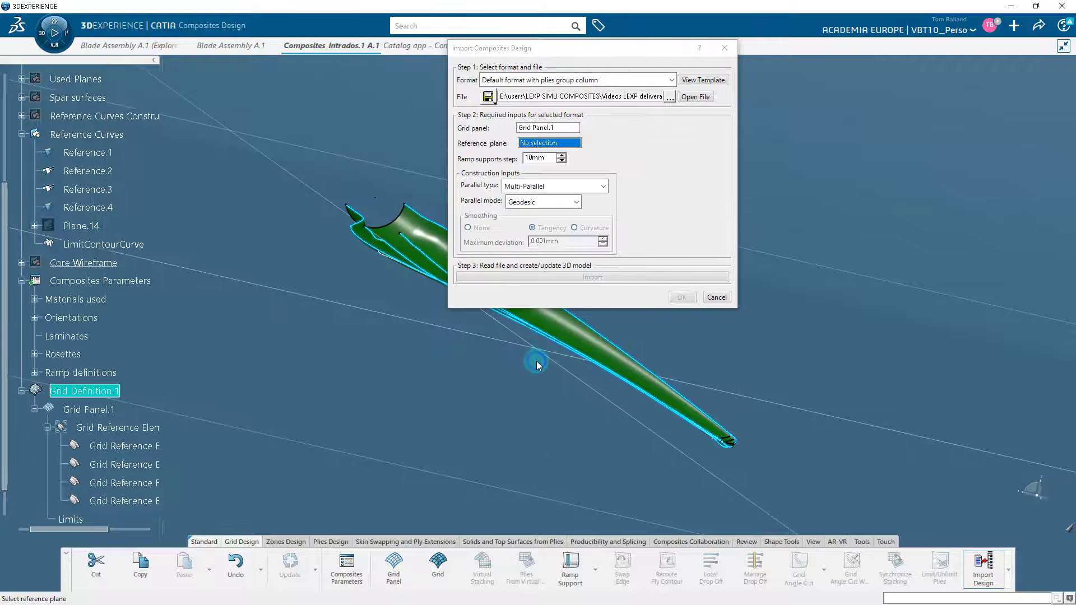
Open the import spreadsheet in Excel, examine its ply materials, orientations, planes, limits and offsets, and return to the import definition
{"action": "left_click", "coordinate": [696, 97]}
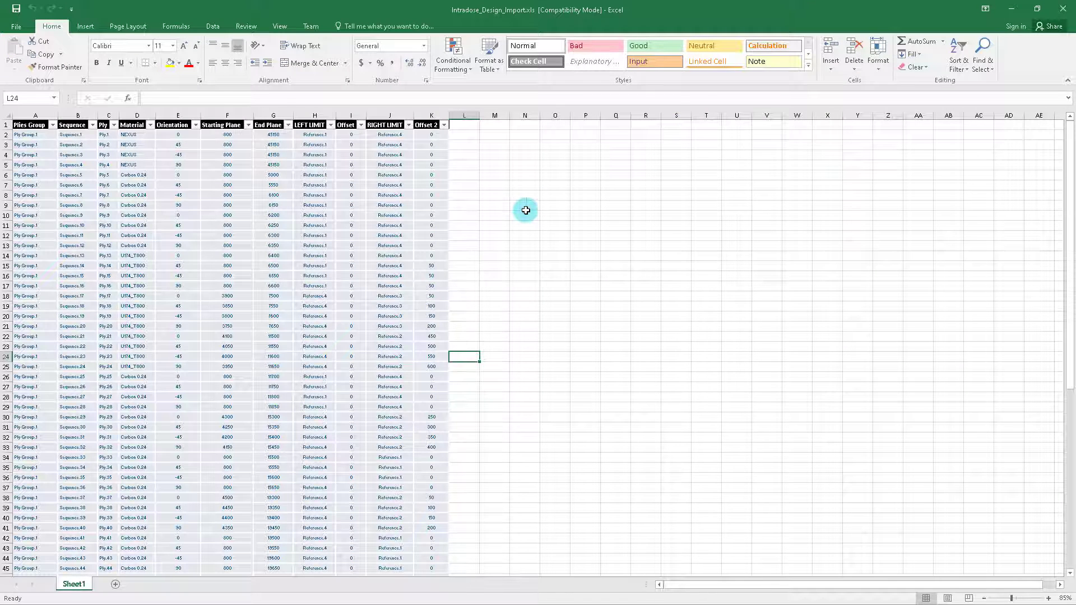
{"action": "left_click_drag", "start_coordinate": [1011, 598], "coordinate": [1009, 599]}
{"action": "left_click_drag", "start_coordinate": [1008, 599], "coordinate": [1020, 598]}
{"action": "scroll", "coordinate": [375, 428], "scroll_direction": "up", "scroll_amount": 2}
{"action": "scroll", "coordinate": [375, 428], "scroll_direction": "up", "scroll_amount": 2}
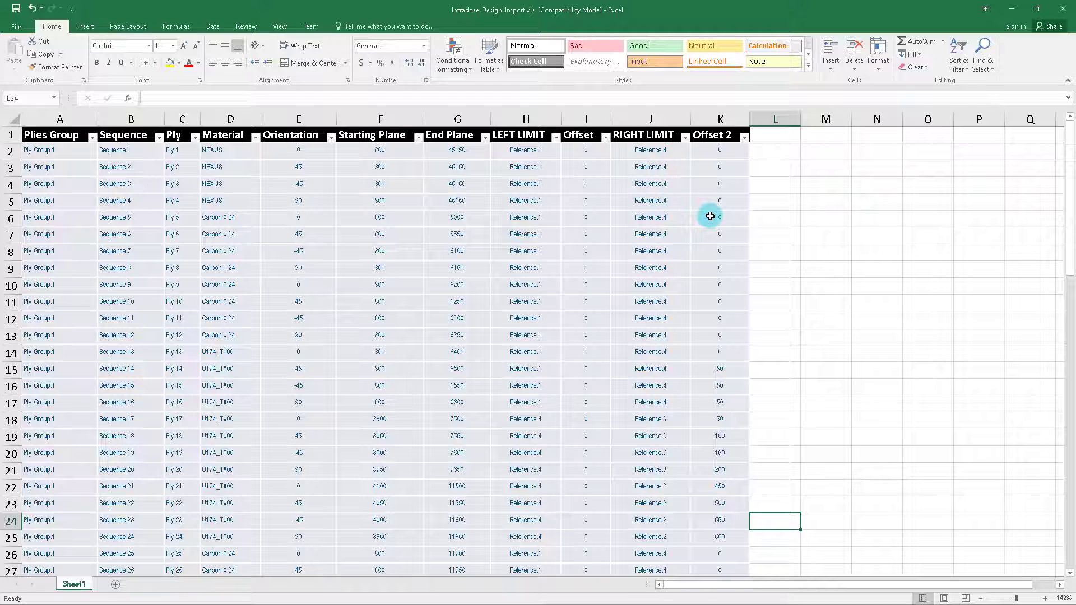
{"action": "key", "text": "alt+Tab"}
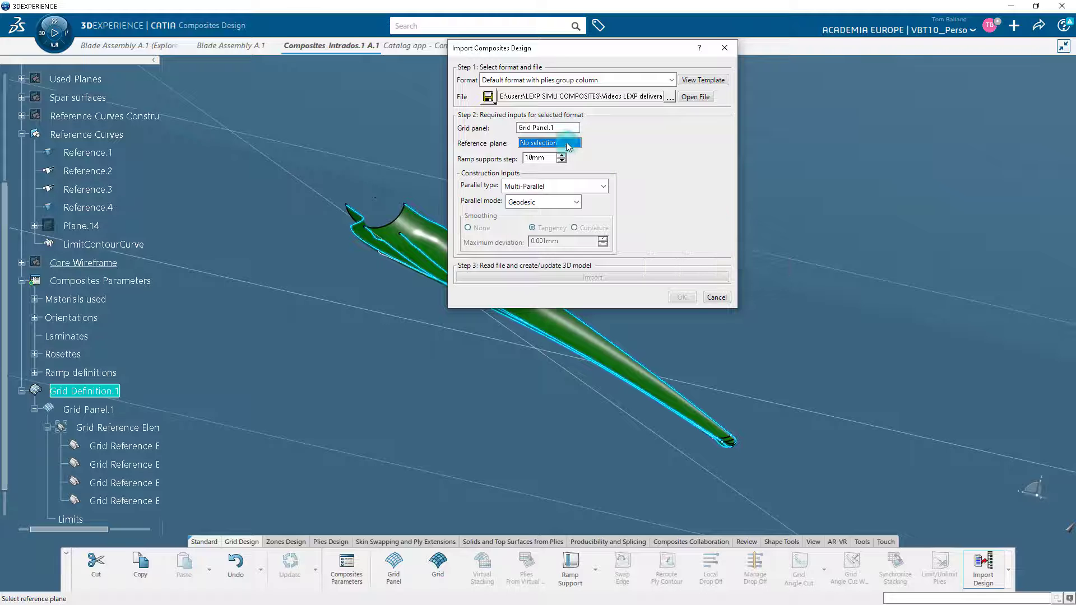
Use Plane_0 from the Used Planes set as the import's reference plane, with Grid Panel.1 as the grid panel
{"action": "left_click", "coordinate": [554, 128]}
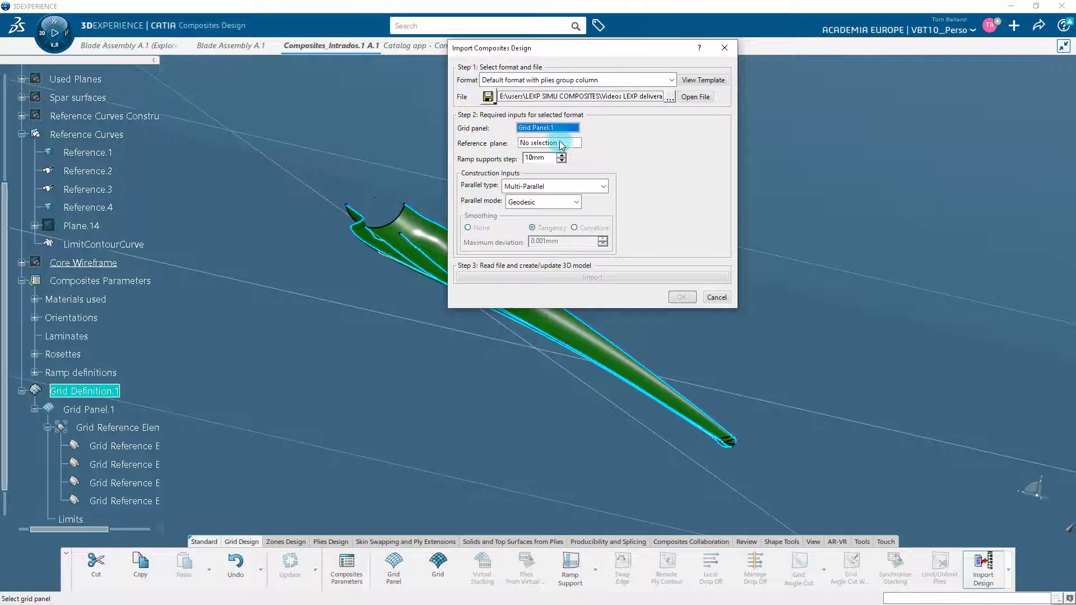
{"action": "left_click", "coordinate": [563, 144]}
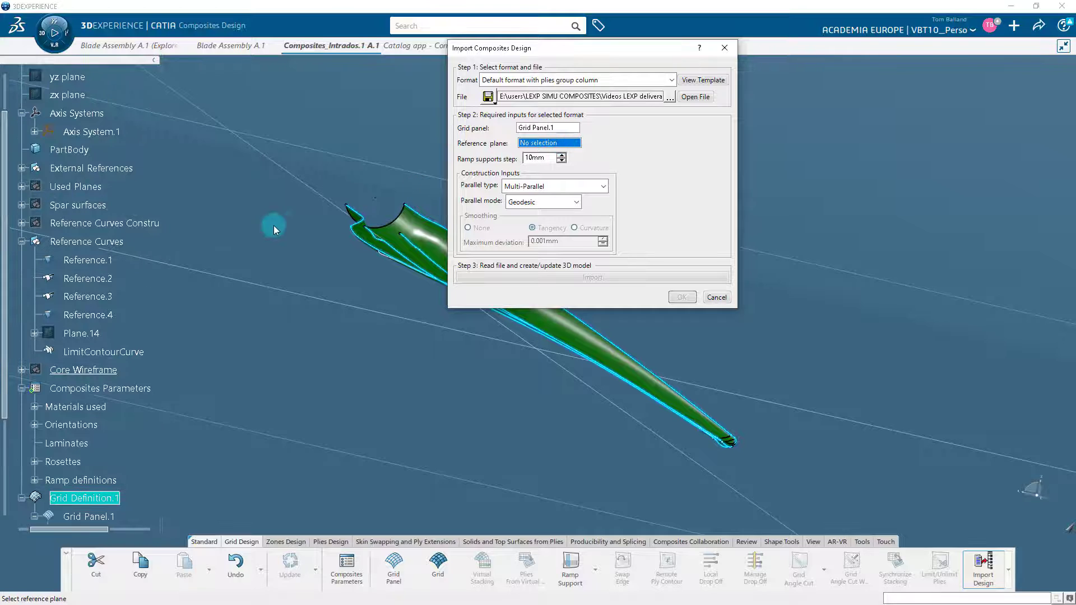
{"action": "left_click", "coordinate": [22, 242]}
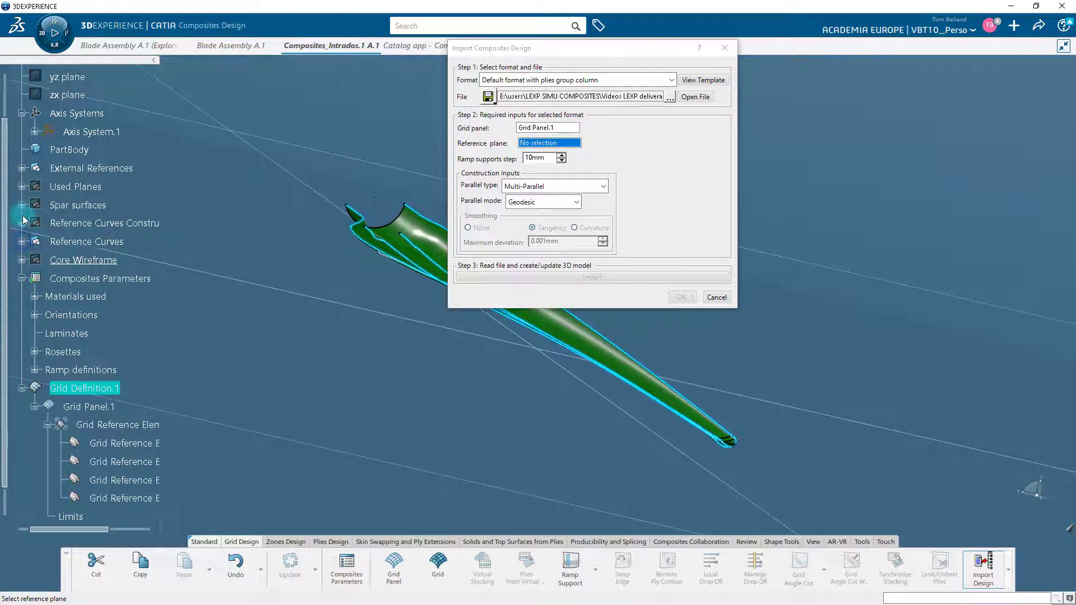
{"action": "left_click", "coordinate": [21, 187]}
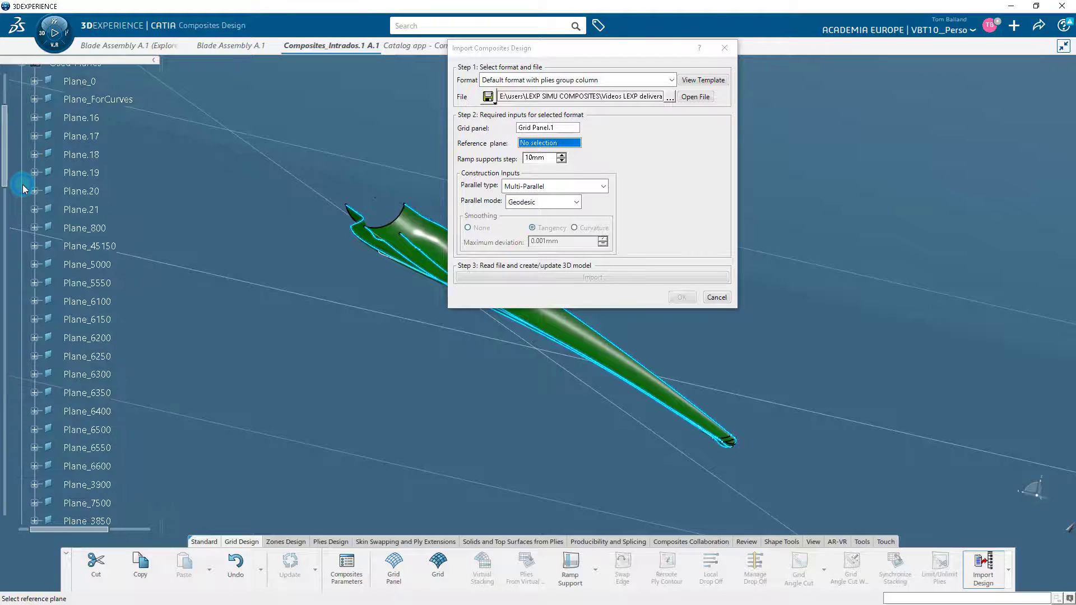
{"action": "scroll", "coordinate": [50, 224], "scroll_direction": "up", "scroll_amount": 3}
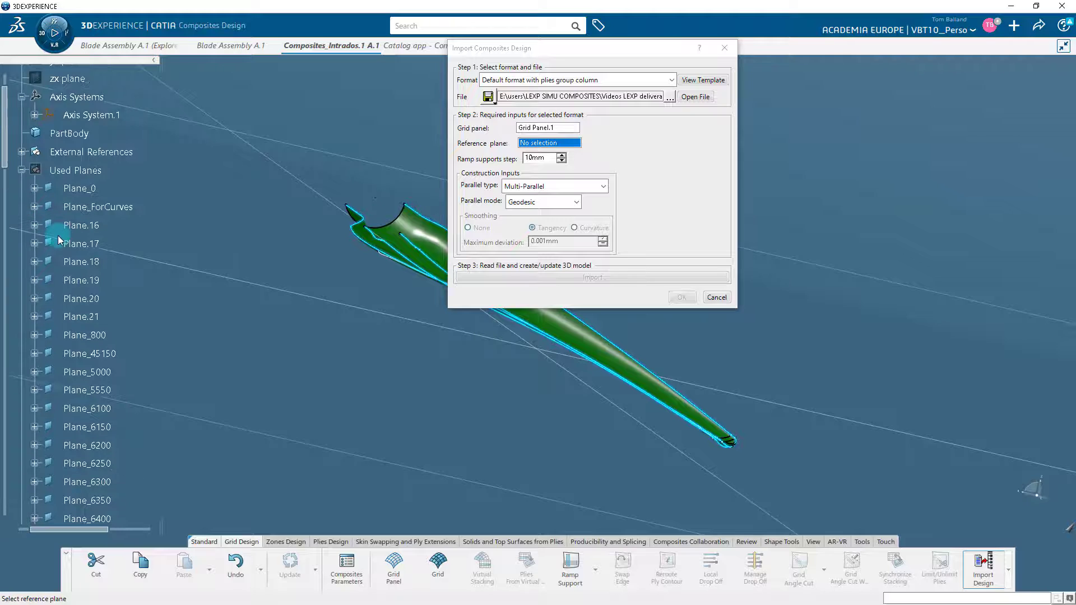
{"action": "left_click", "coordinate": [90, 188]}
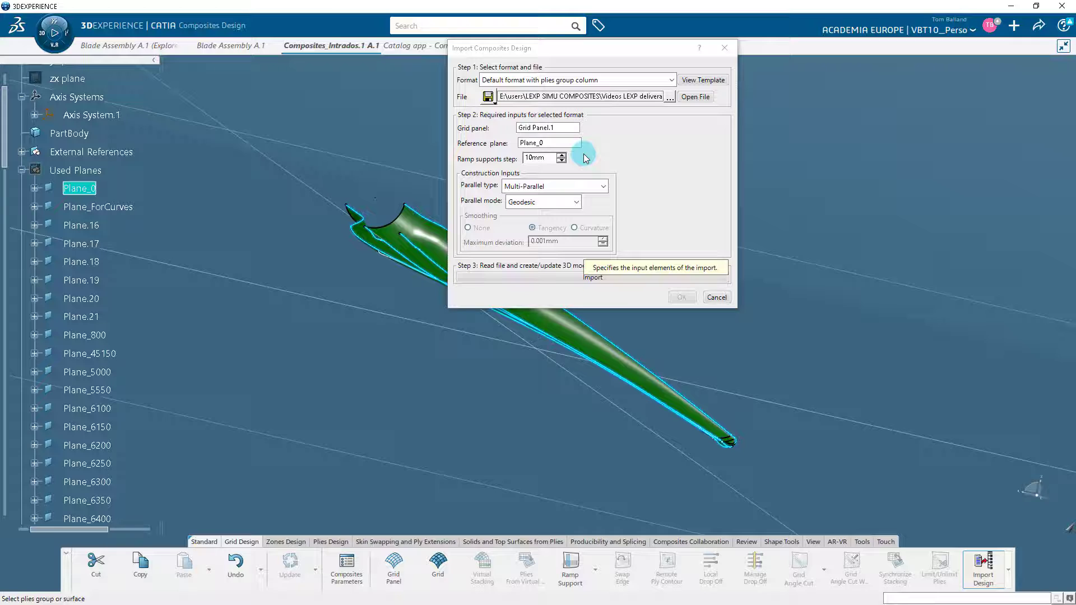
Run the import with a 10 mm ramp supports step, Multi-Parallel type and Geodesic parallel mode
{"action": "left_click", "coordinate": [549, 158]}
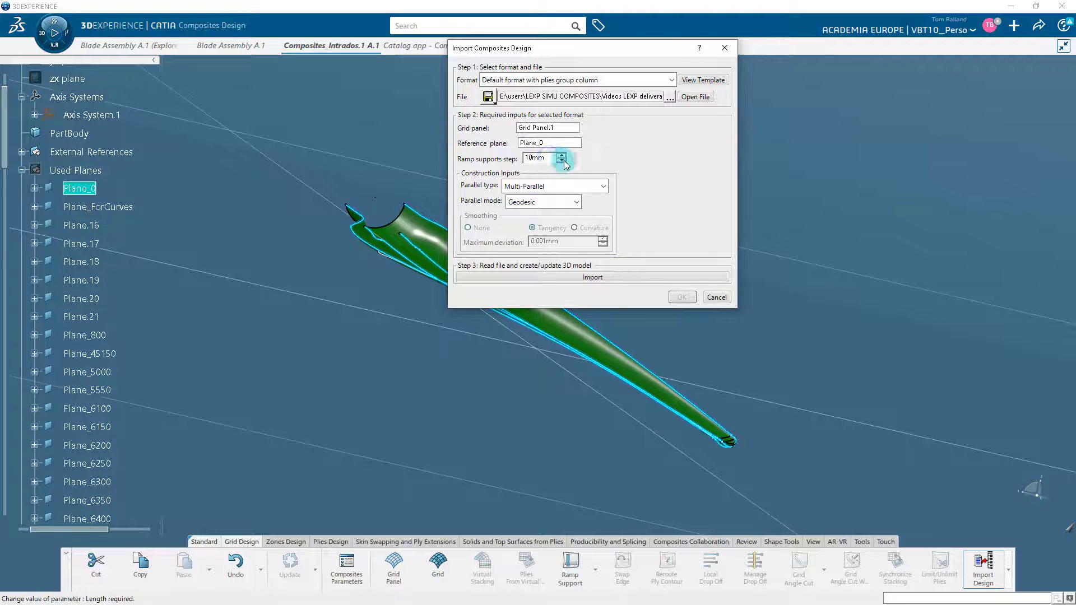
{"action": "left_click", "coordinate": [602, 189]}
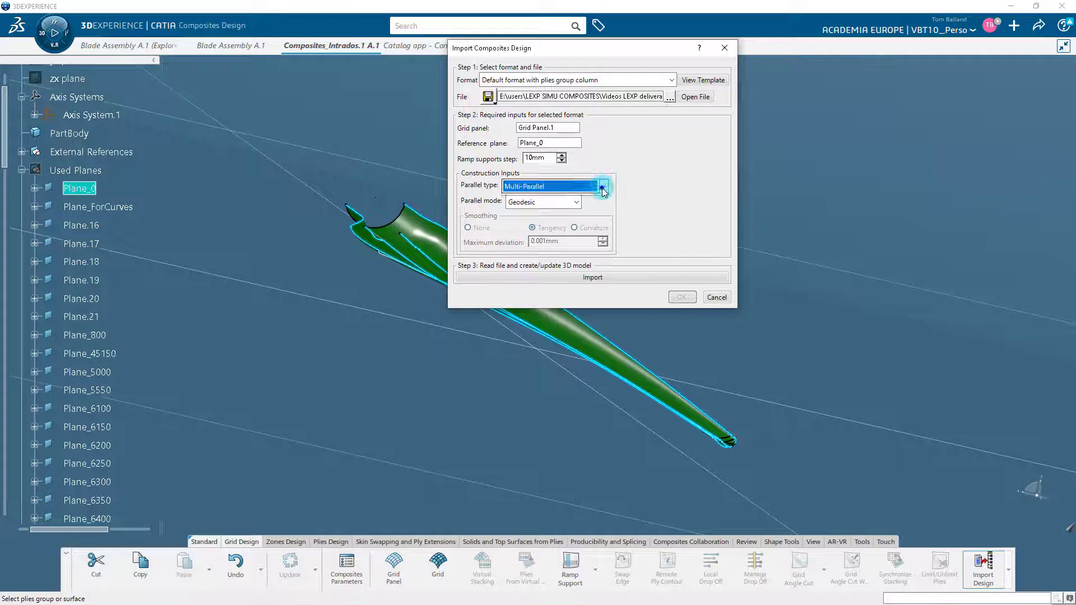
{"action": "left_click", "coordinate": [595, 201]}
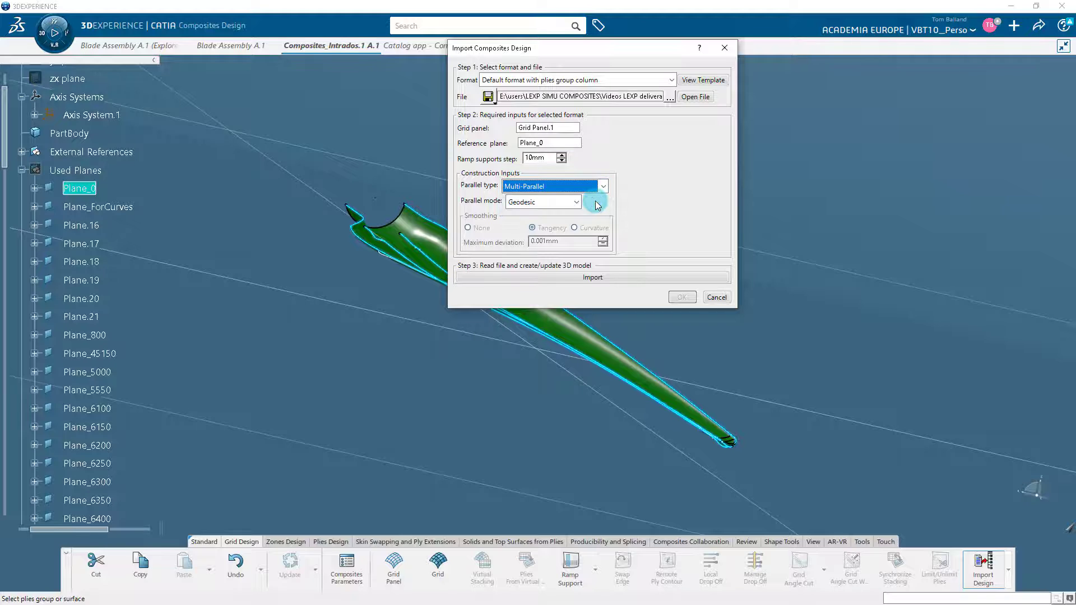
{"action": "left_click", "coordinate": [578, 202]}
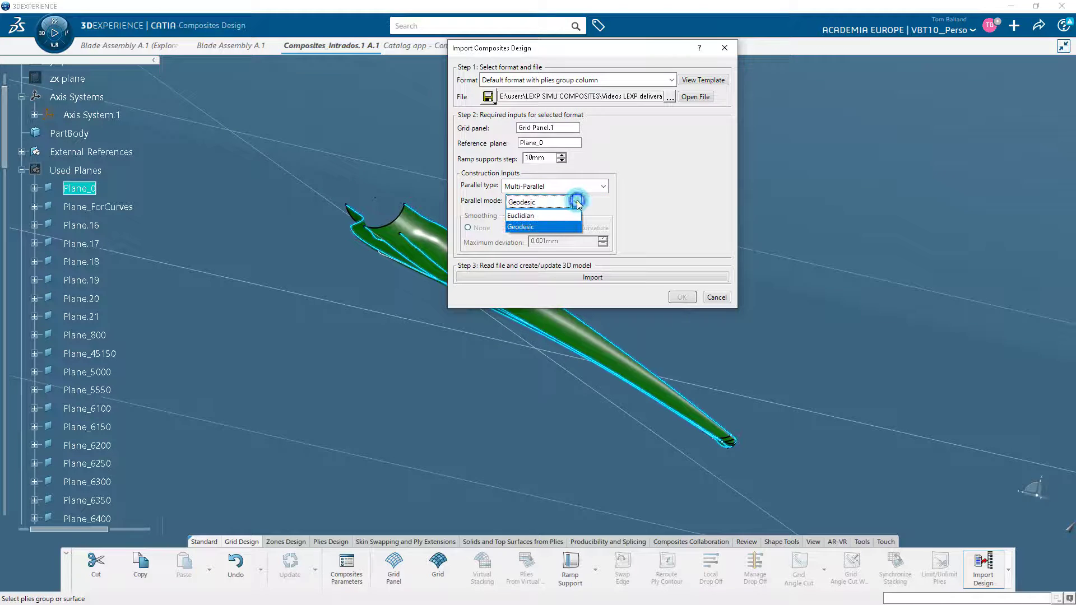
{"action": "left_click", "coordinate": [568, 227]}
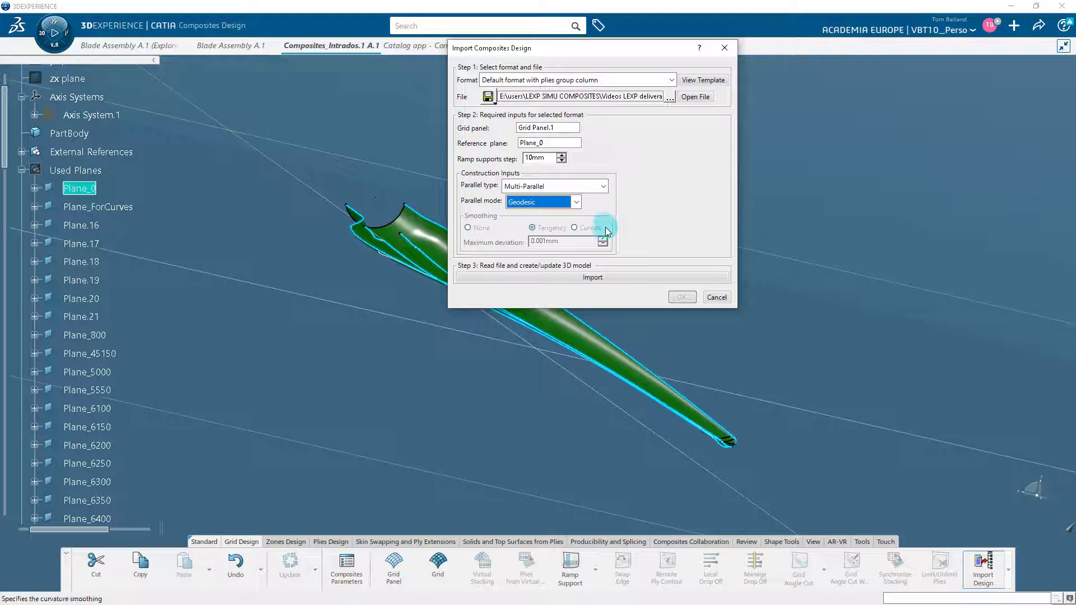
{"action": "left_click", "coordinate": [596, 278]}
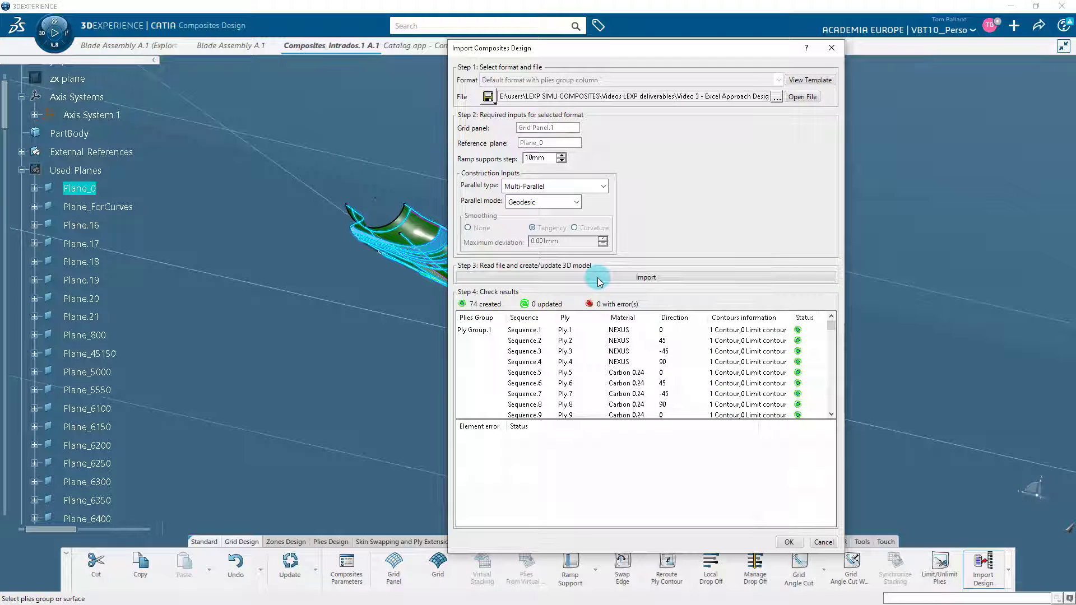
Examine the contours of the first imported plies on the blade, going through Sequence.1 to Sequence.9 in the check results
{"action": "left_click_drag", "start_coordinate": [498, 49], "coordinate": [703, 37]}
{"action": "middle_click_drag", "start_coordinate": [482, 238], "coordinate": [500, 469]}
{"action": "middle_click_drag", "start_coordinate": [377, 247], "coordinate": [439, 353]}
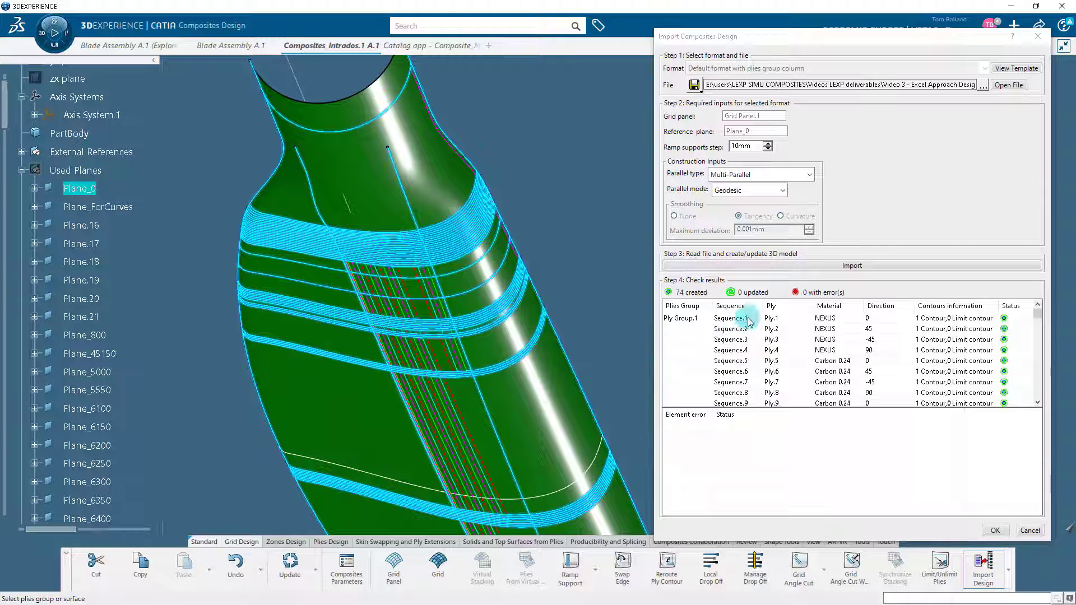
{"action": "left_click", "coordinate": [748, 323]}
{"action": "left_click", "coordinate": [734, 329]}
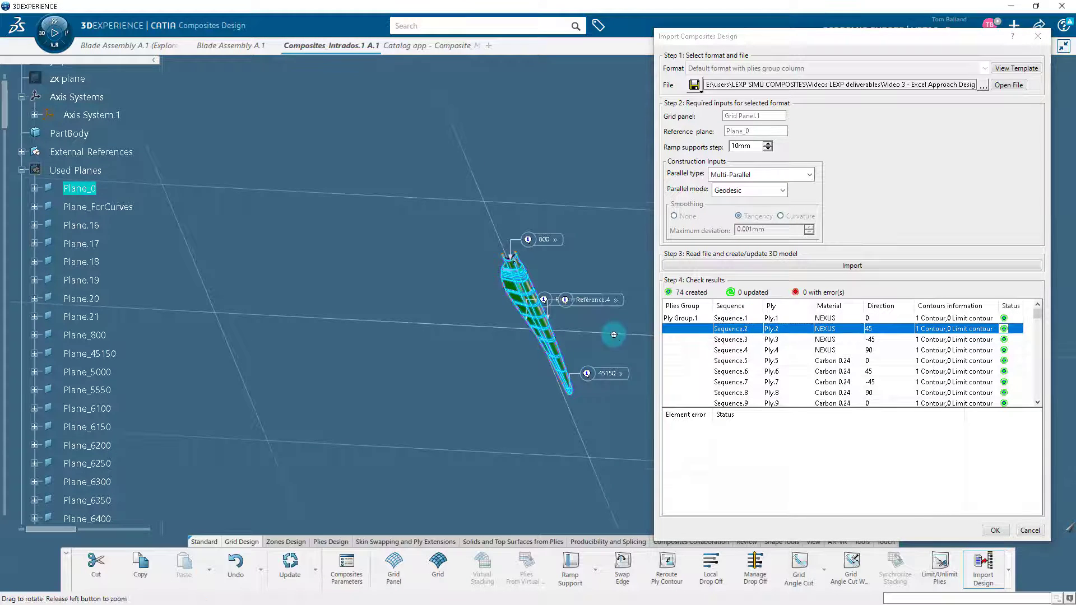
{"action": "left_click", "coordinate": [737, 361]}
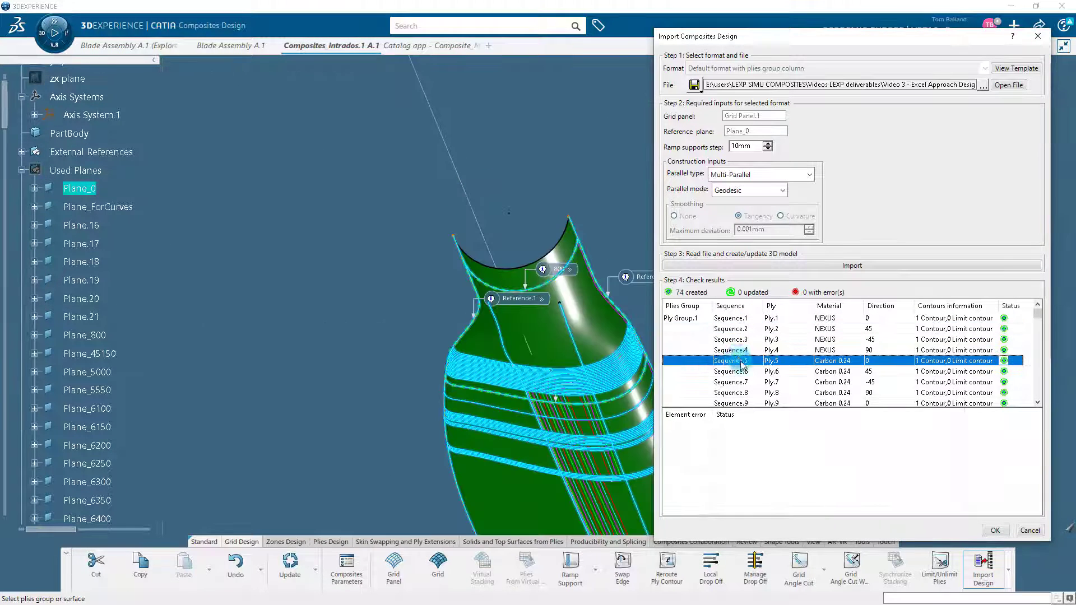
{"action": "left_click", "coordinate": [745, 371]}
{"action": "left_click", "coordinate": [753, 383]}
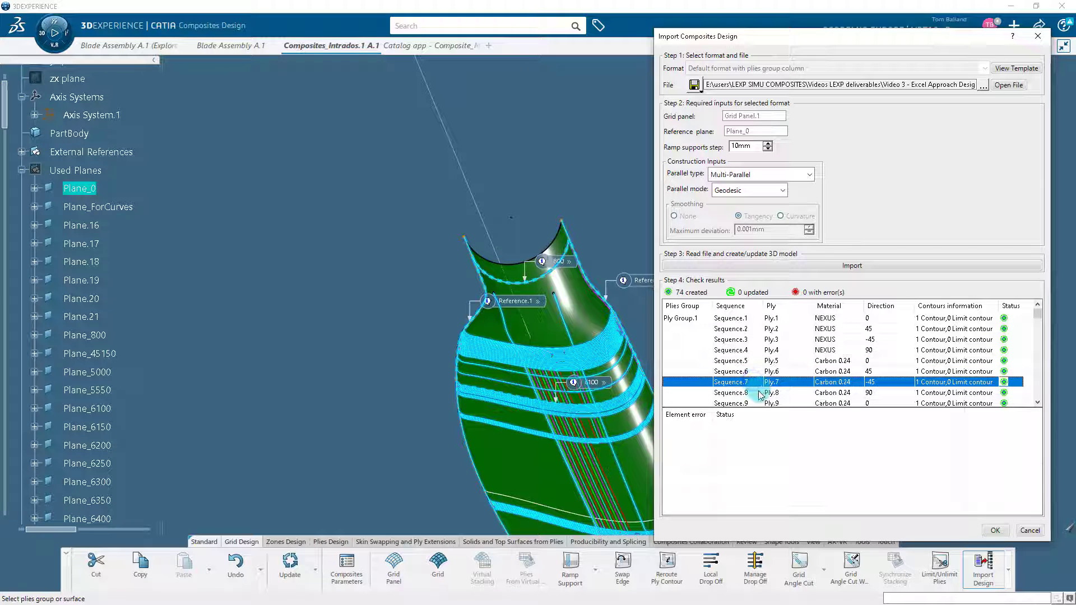
{"action": "left_click", "coordinate": [761, 392]}
{"action": "left_click", "coordinate": [768, 402]}
Check the contours of the last imported plies, including Sequence.67 to Sequence.71, and accept the composites design import
{"action": "scroll", "coordinate": [779, 386], "scroll_direction": "down", "scroll_amount": 11}
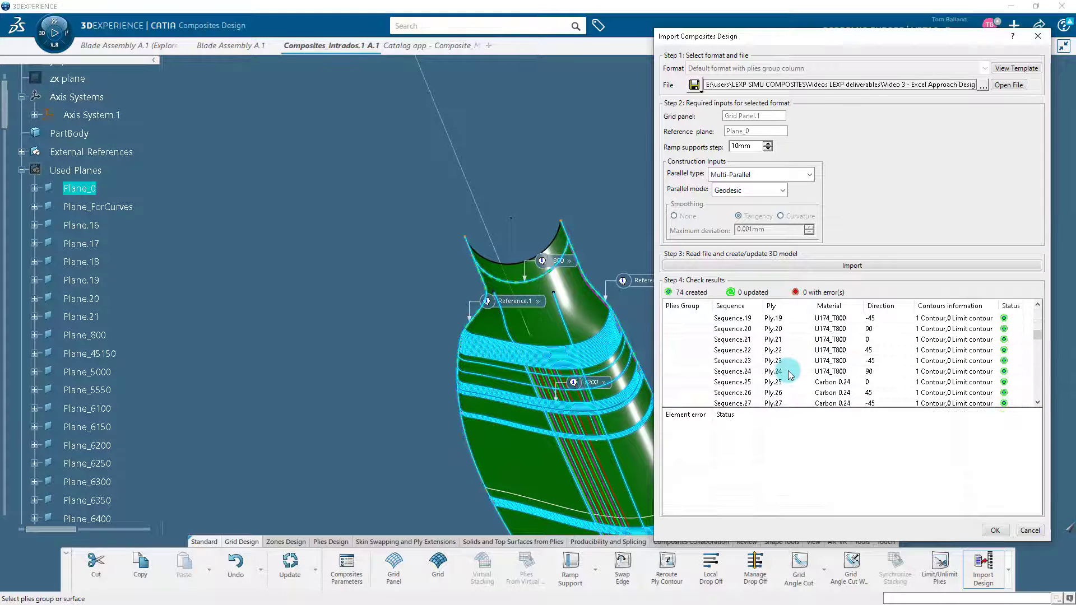
{"action": "scroll", "coordinate": [787, 373], "scroll_direction": "down", "scroll_amount": 7}
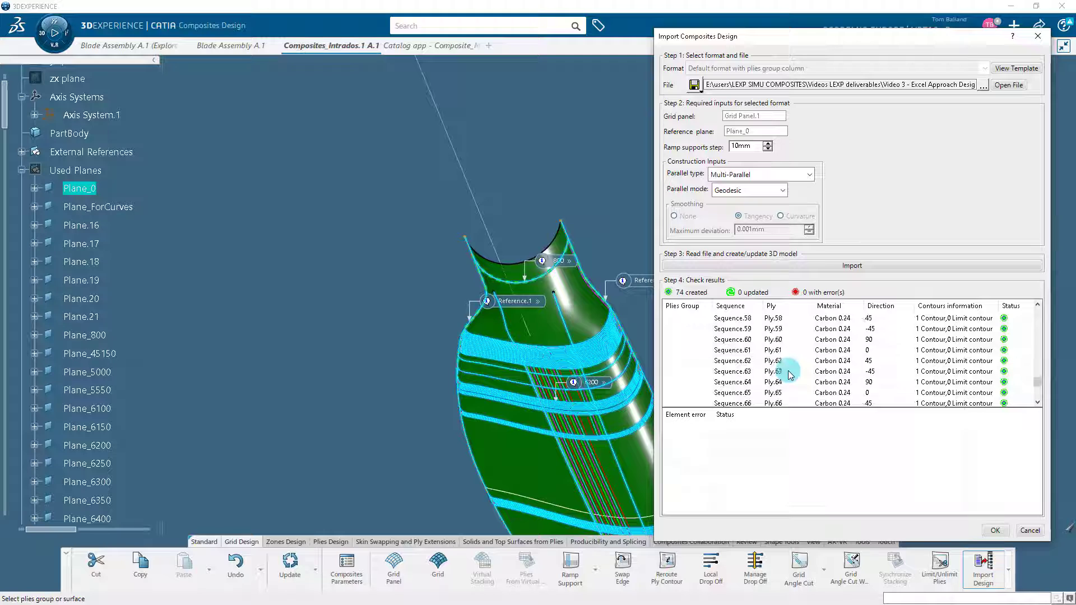
{"action": "left_click", "coordinate": [782, 351]}
{"action": "left_click", "coordinate": [782, 360]}
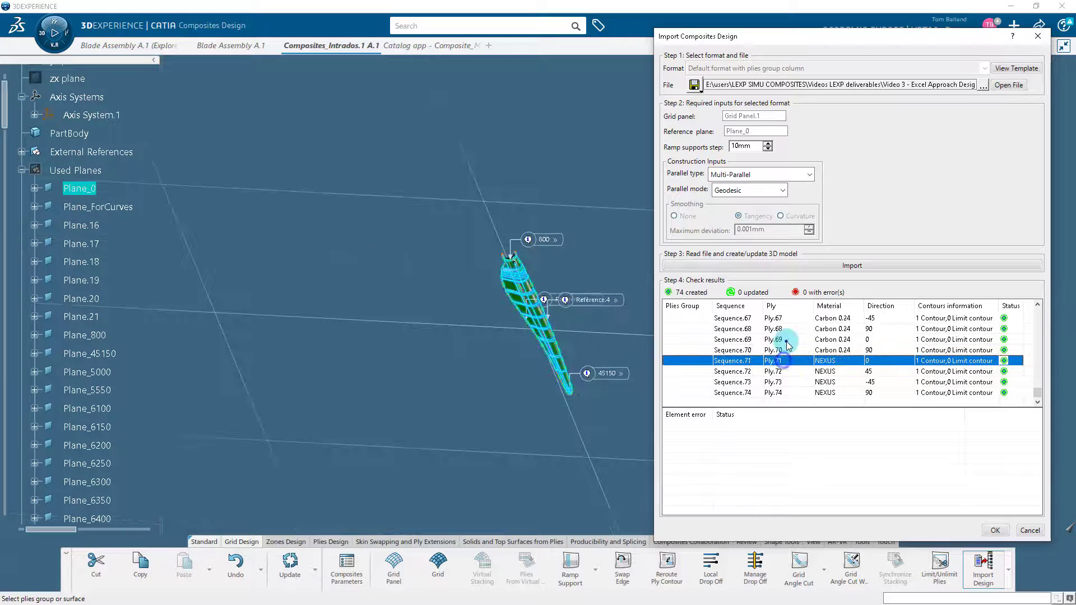
{"action": "left_click", "coordinate": [785, 339]}
{"action": "left_click", "coordinate": [788, 330]}
{"action": "left_click", "coordinate": [786, 318]}
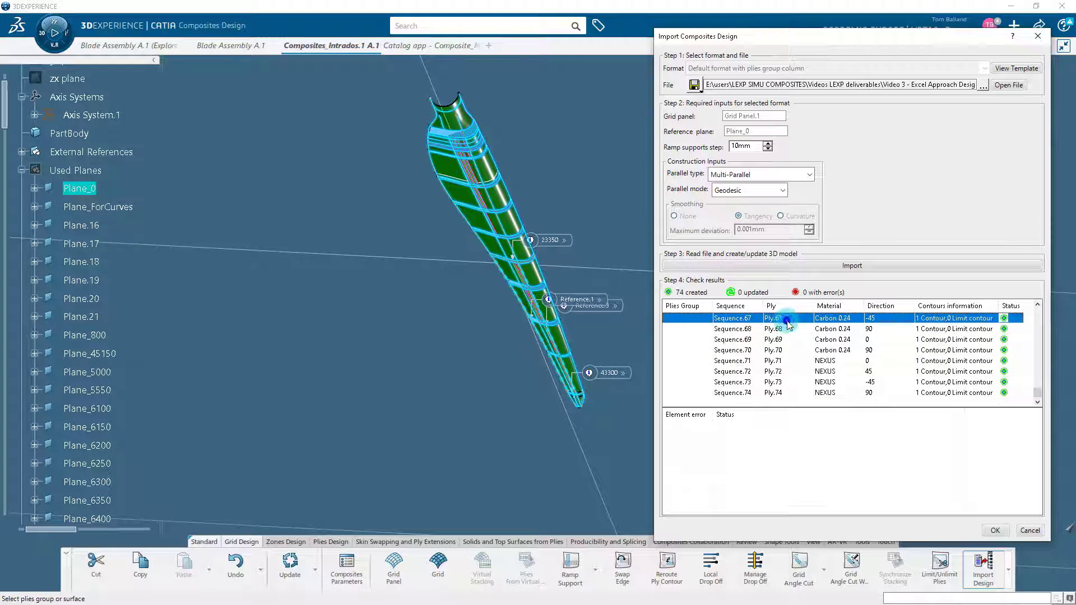
{"action": "left_click", "coordinate": [994, 530]}
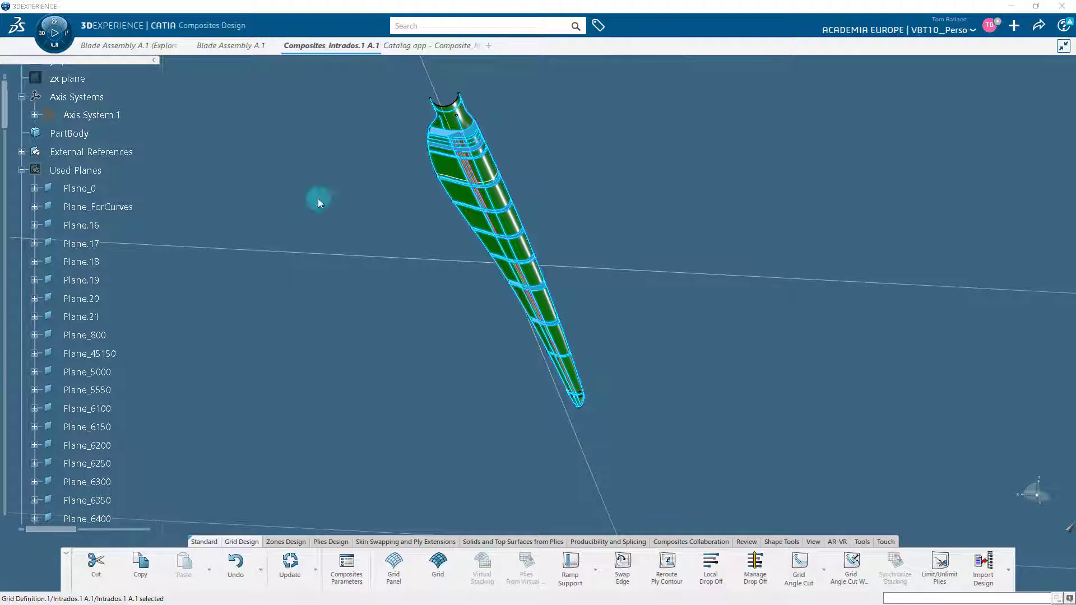
Collapse Used Planes in the tree and expand Stacking(Engineering) down to Ply Group.1 to review its ply sequences
{"action": "left_click", "coordinate": [22, 170]}
{"action": "left_click", "coordinate": [22, 372]}
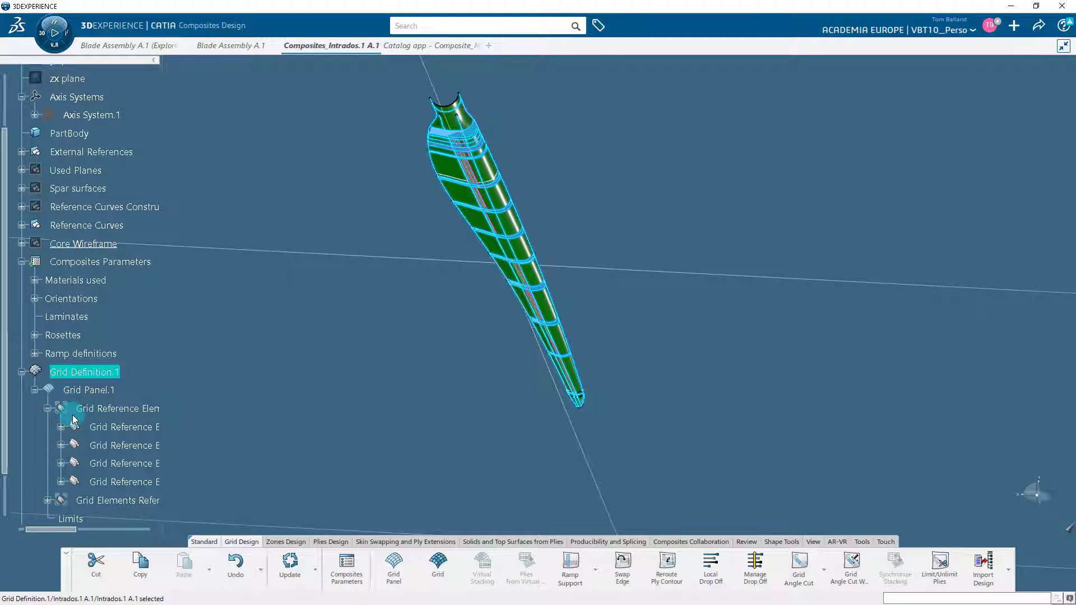
{"action": "scroll", "coordinate": [58, 493], "scroll_direction": "down", "scroll_amount": 2}
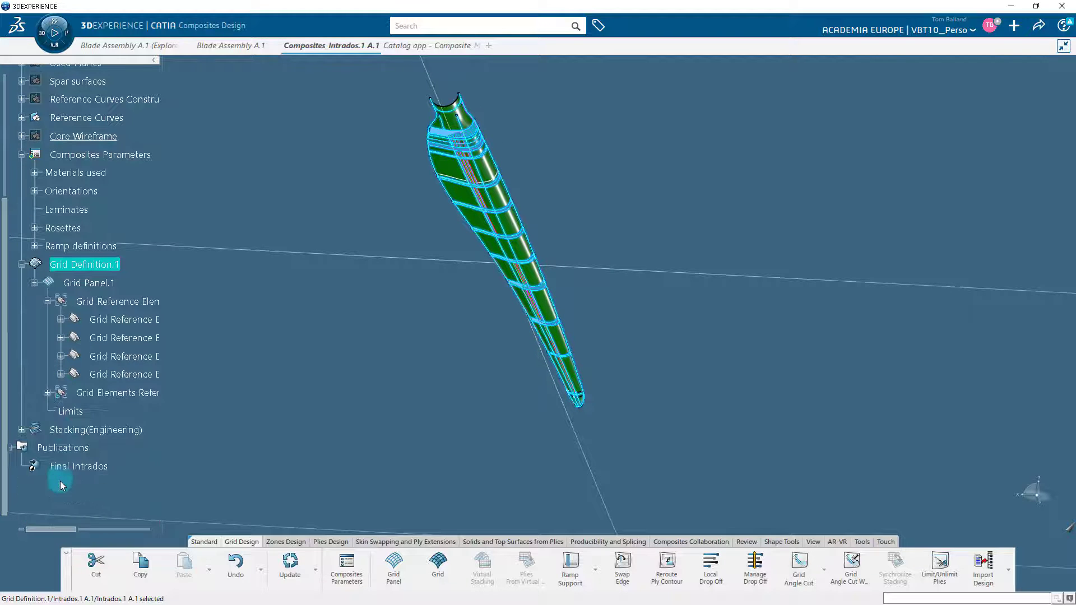
{"action": "left_click", "coordinate": [22, 430]}
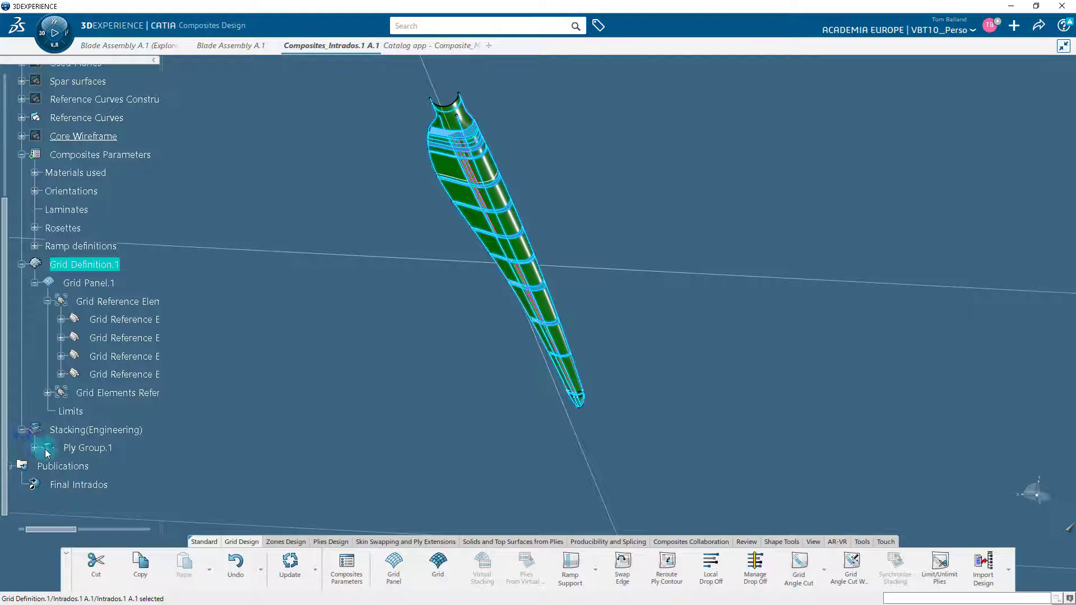
{"action": "left_click", "coordinate": [35, 448]}
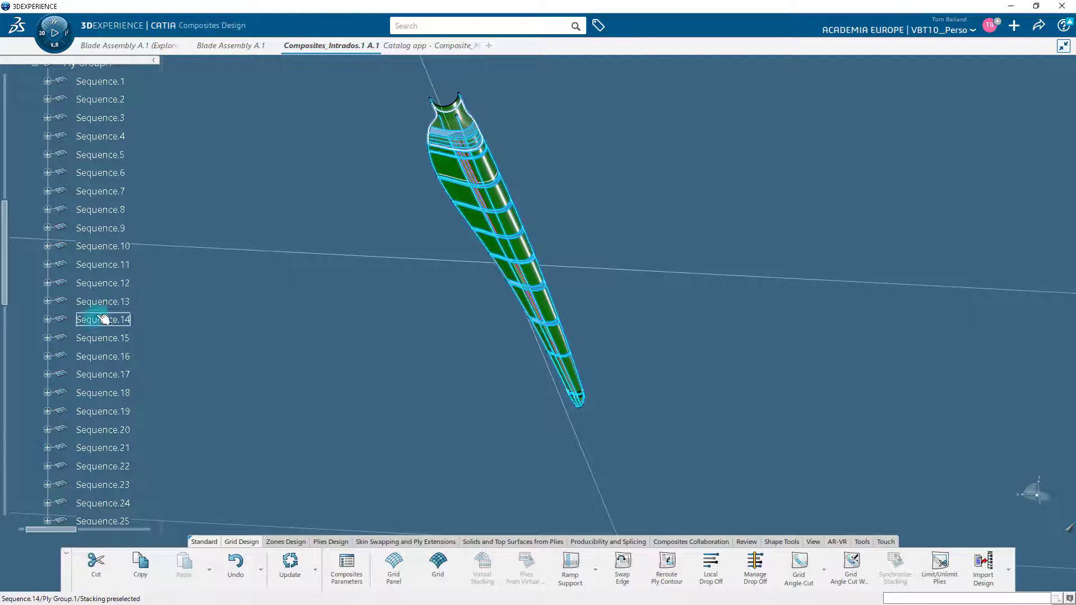
{"action": "scroll", "coordinate": [120, 230], "scroll_direction": "up", "scroll_amount": 5}
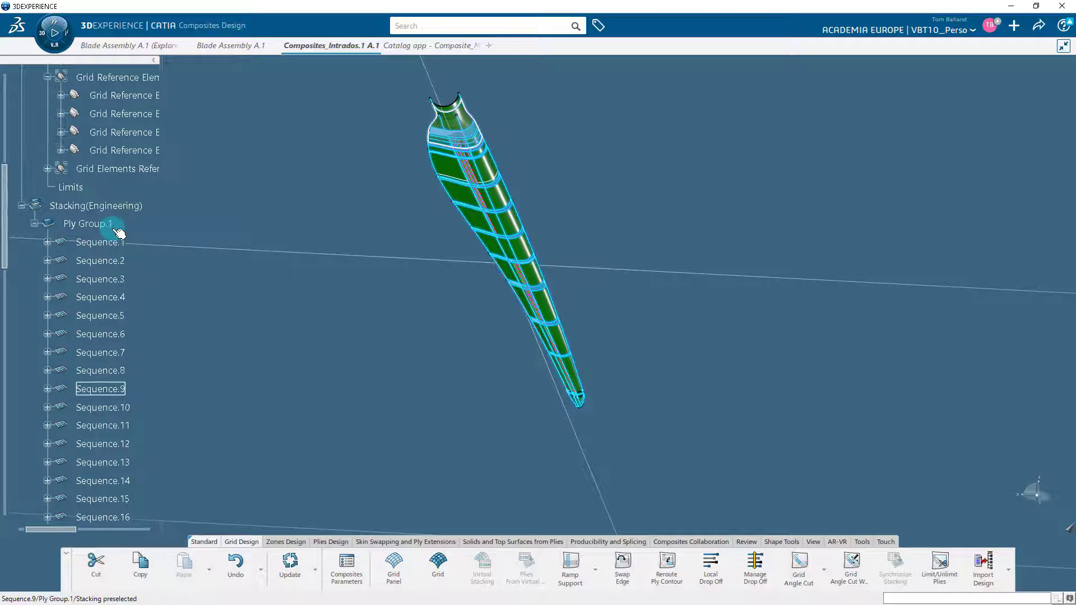
{"action": "scroll", "coordinate": [119, 231], "scroll_direction": "up", "scroll_amount": 4}
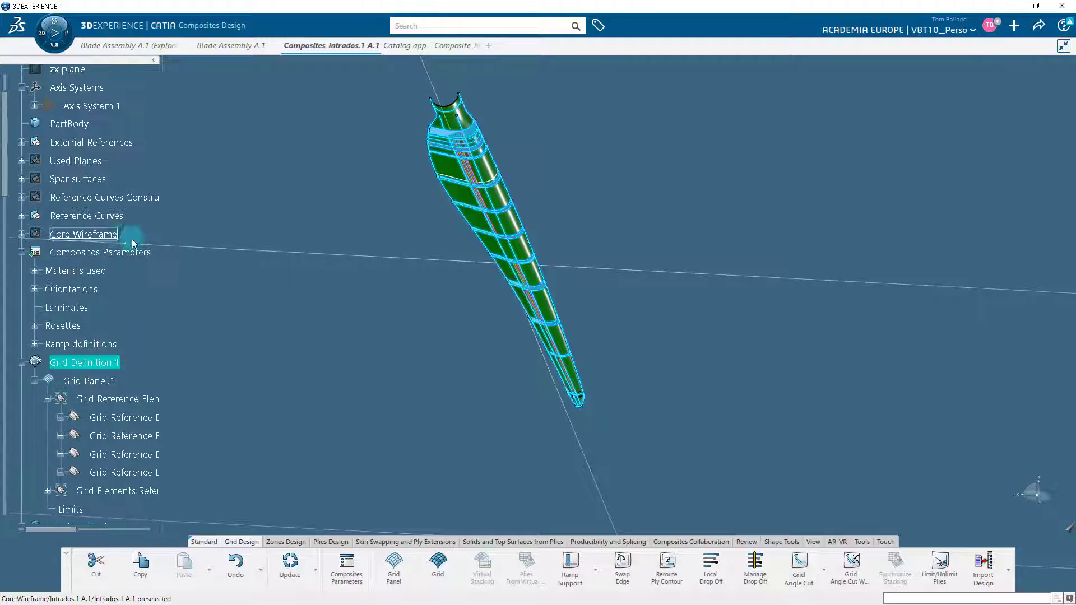